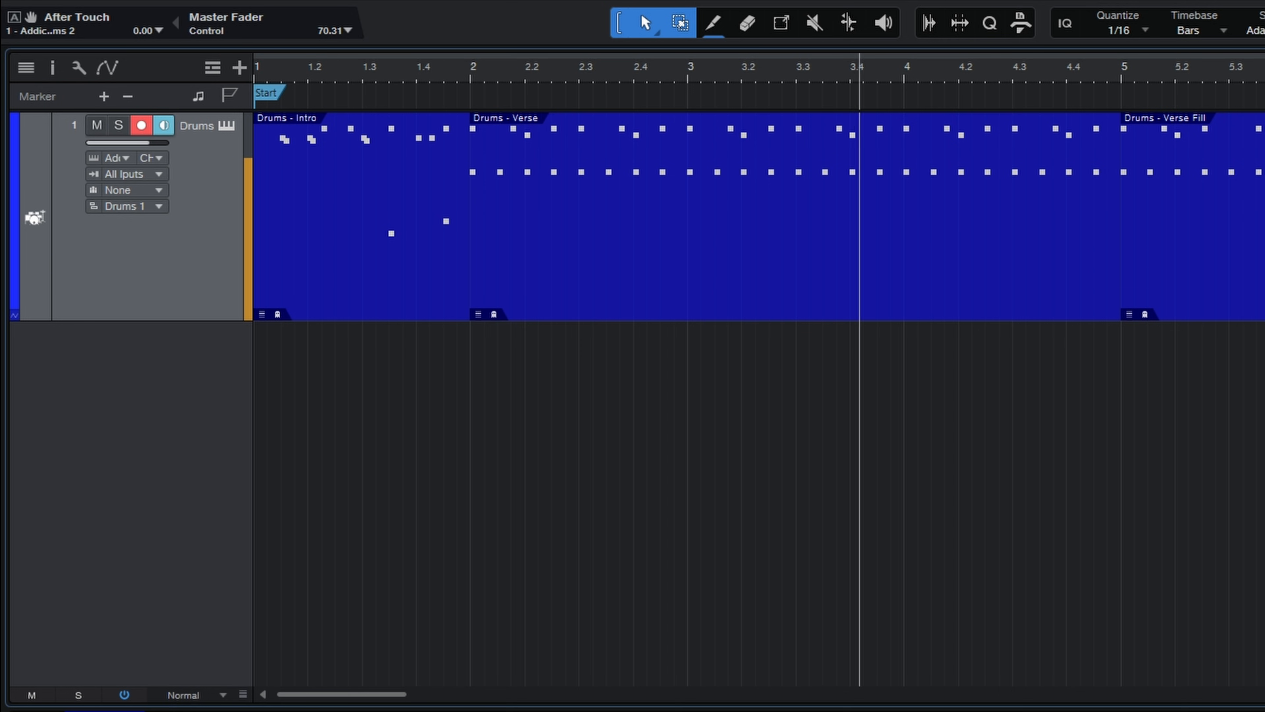
Step: Stop playback and look through the Intro, Verse, Verse Fill, Chorus In and Chorus drum patterns by selecting each in turn
{"action": "key", "text": "space"}
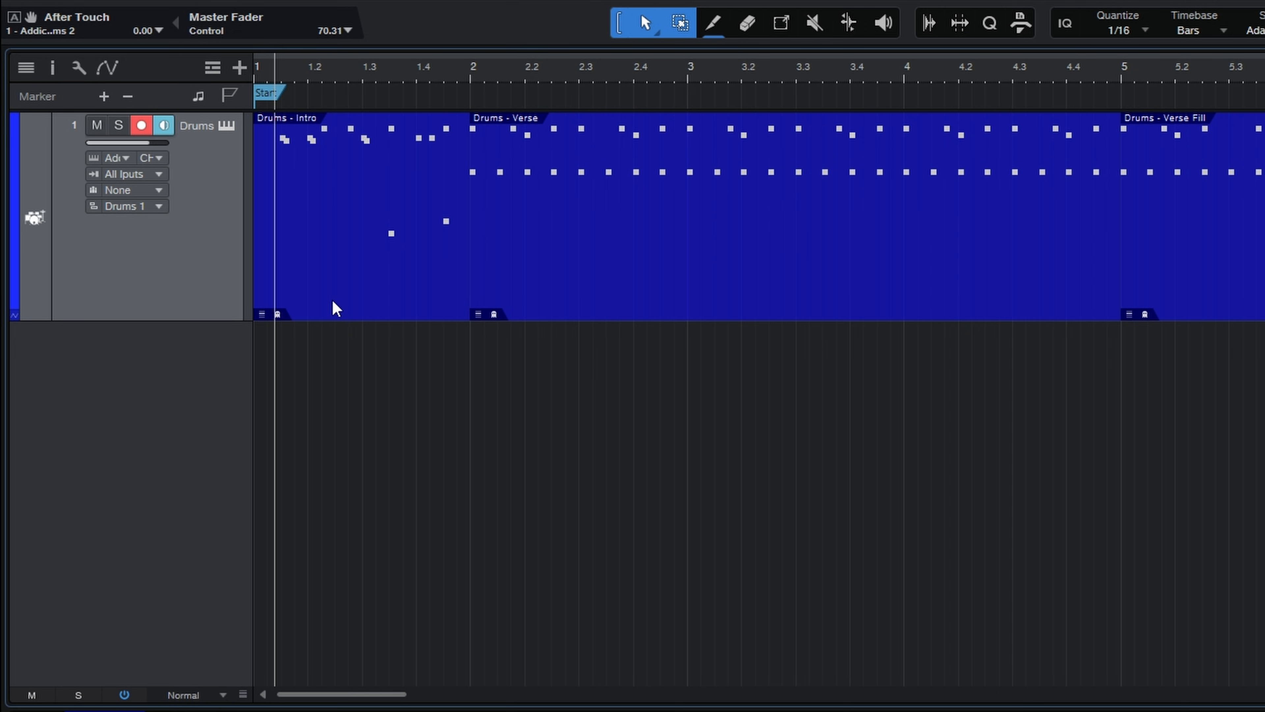
{"action": "left_click", "coordinate": [342, 300]}
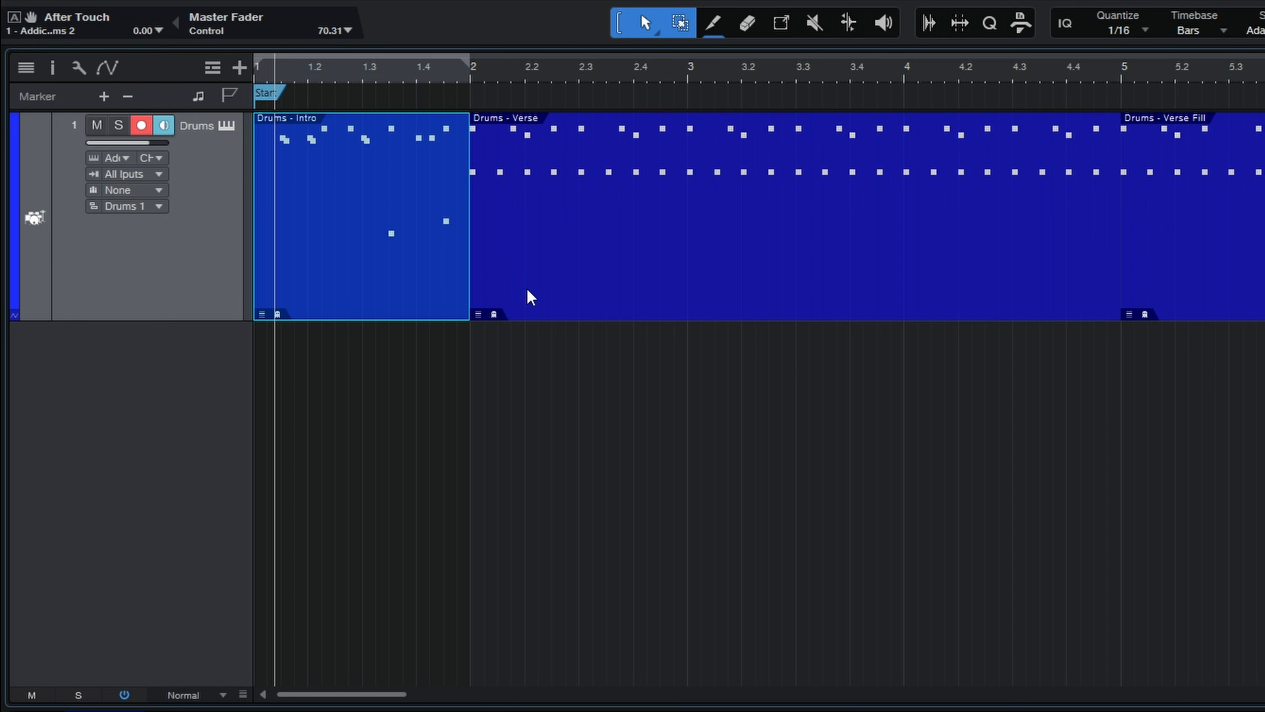
{"action": "left_click", "coordinate": [553, 280]}
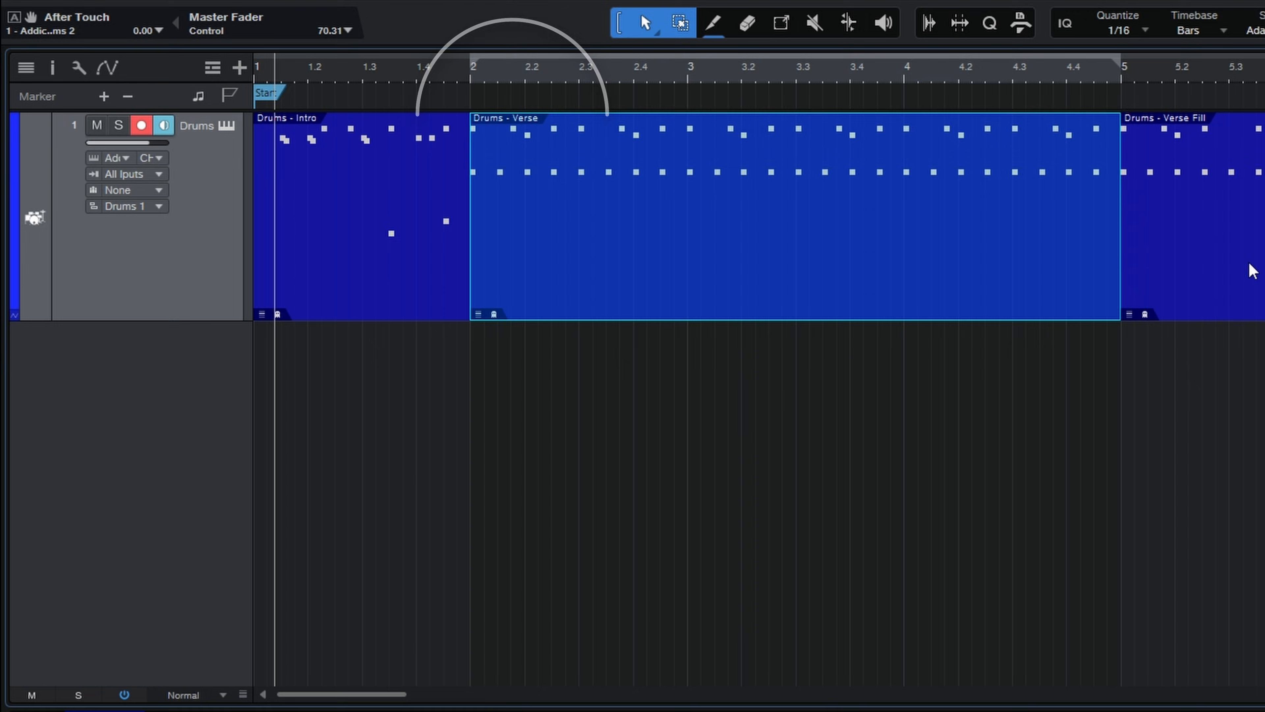
{"action": "left_click", "coordinate": [1229, 246]}
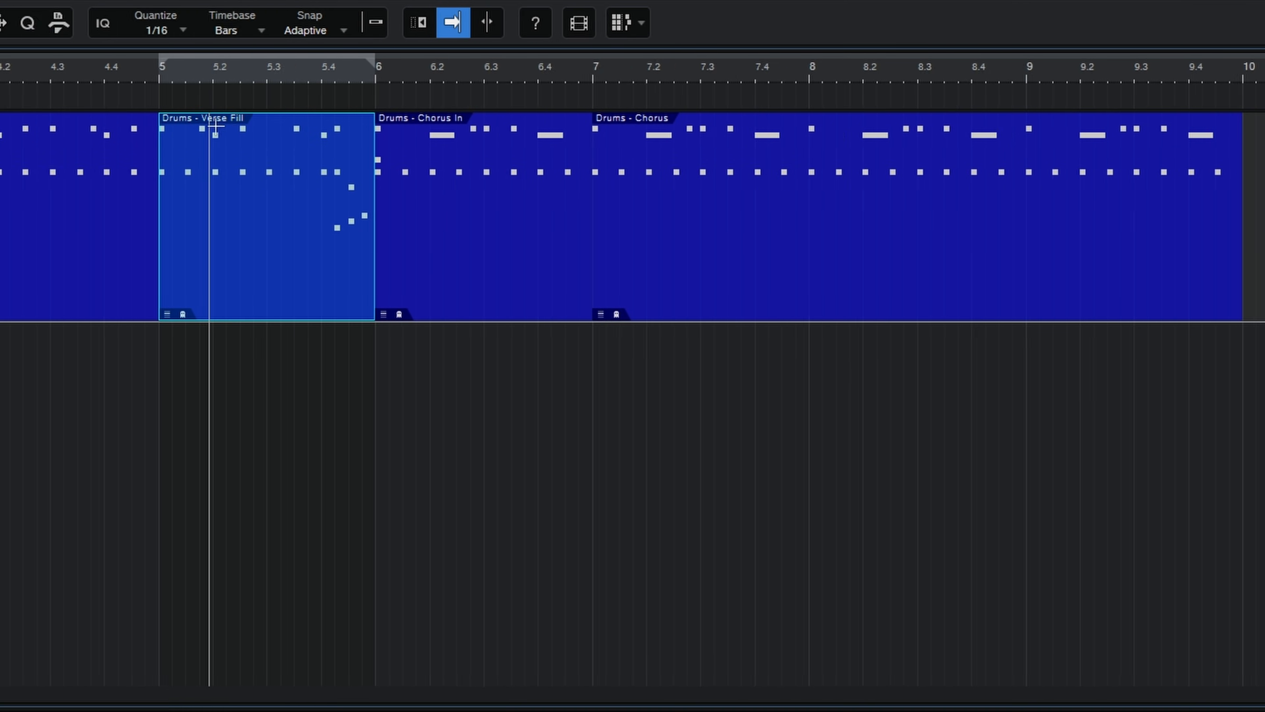
{"action": "left_click", "coordinate": [459, 136]}
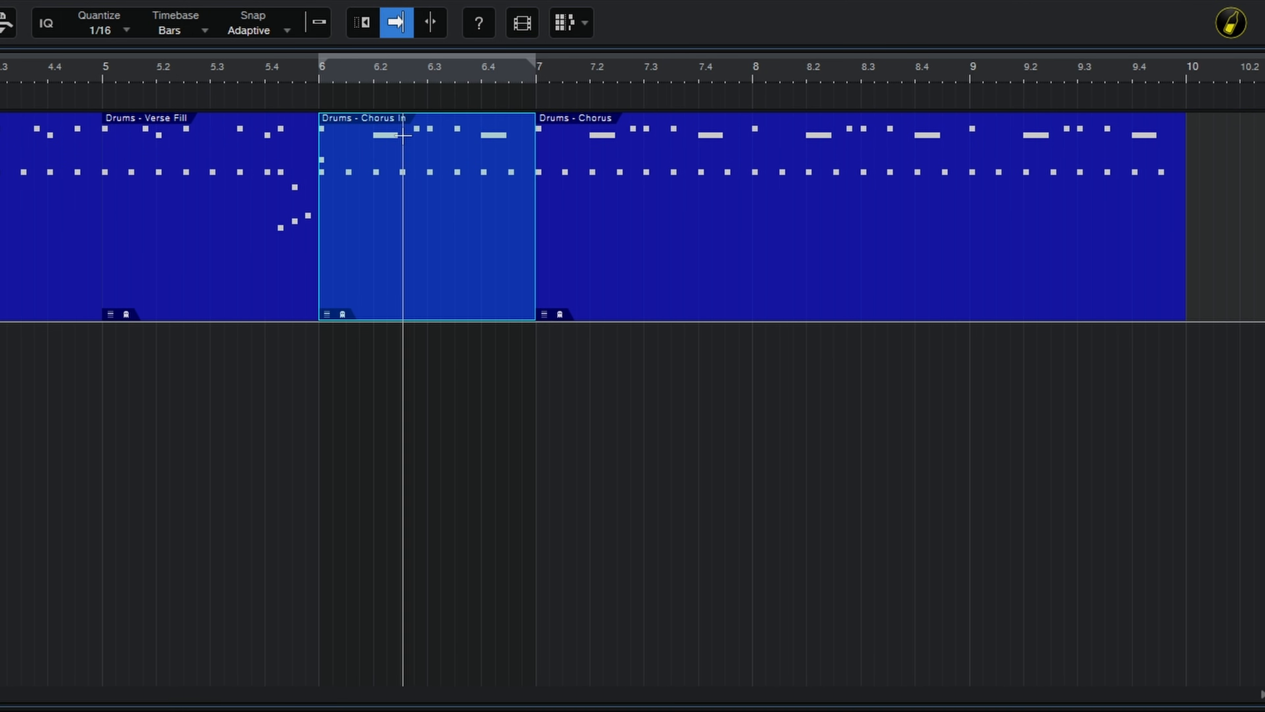
{"action": "left_click", "coordinate": [687, 262]}
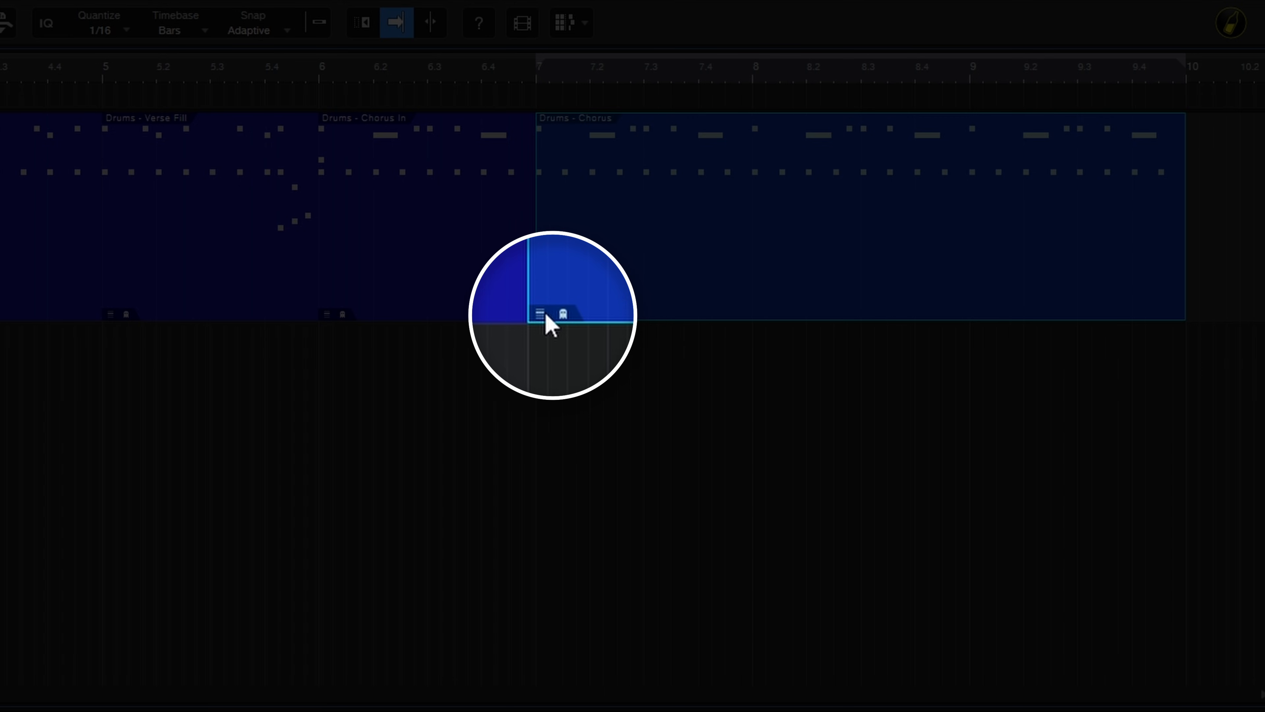
Step: Switch the Chorus pattern at bar 7 to the Verse variation and open that pattern for editing
{"action": "left_click", "coordinate": [545, 316]}
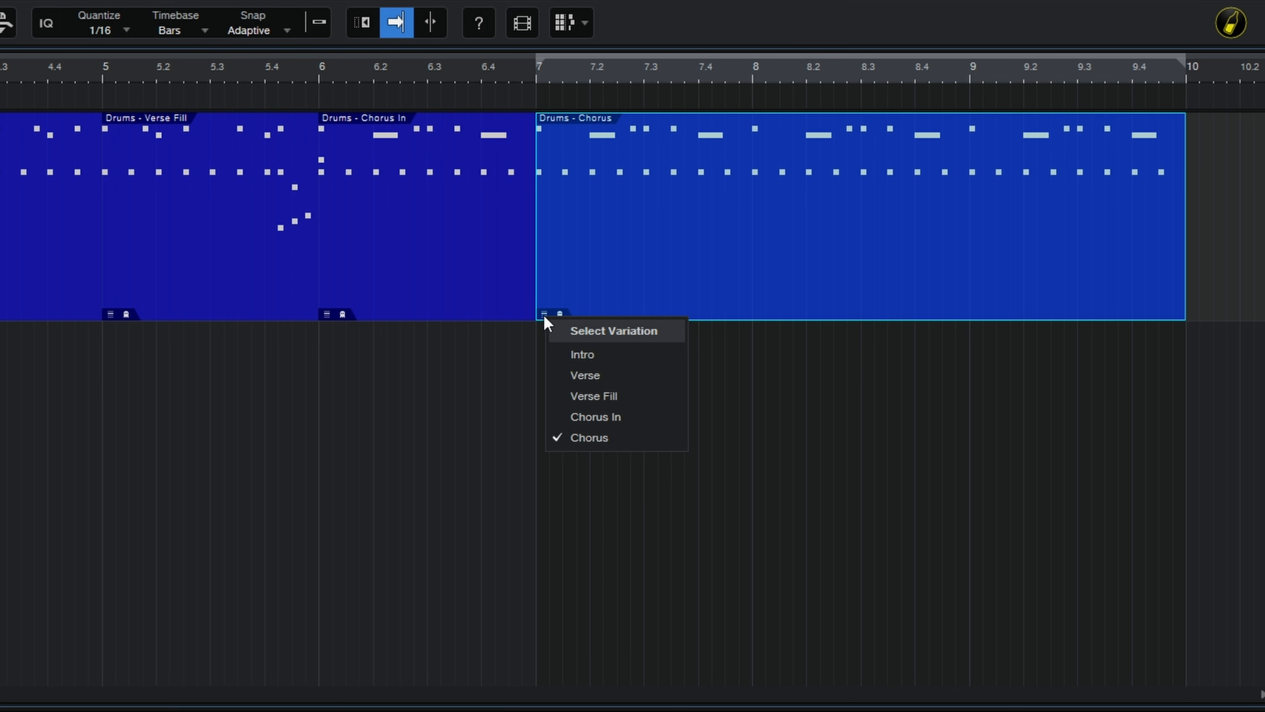
{"action": "left_click", "coordinate": [580, 376]}
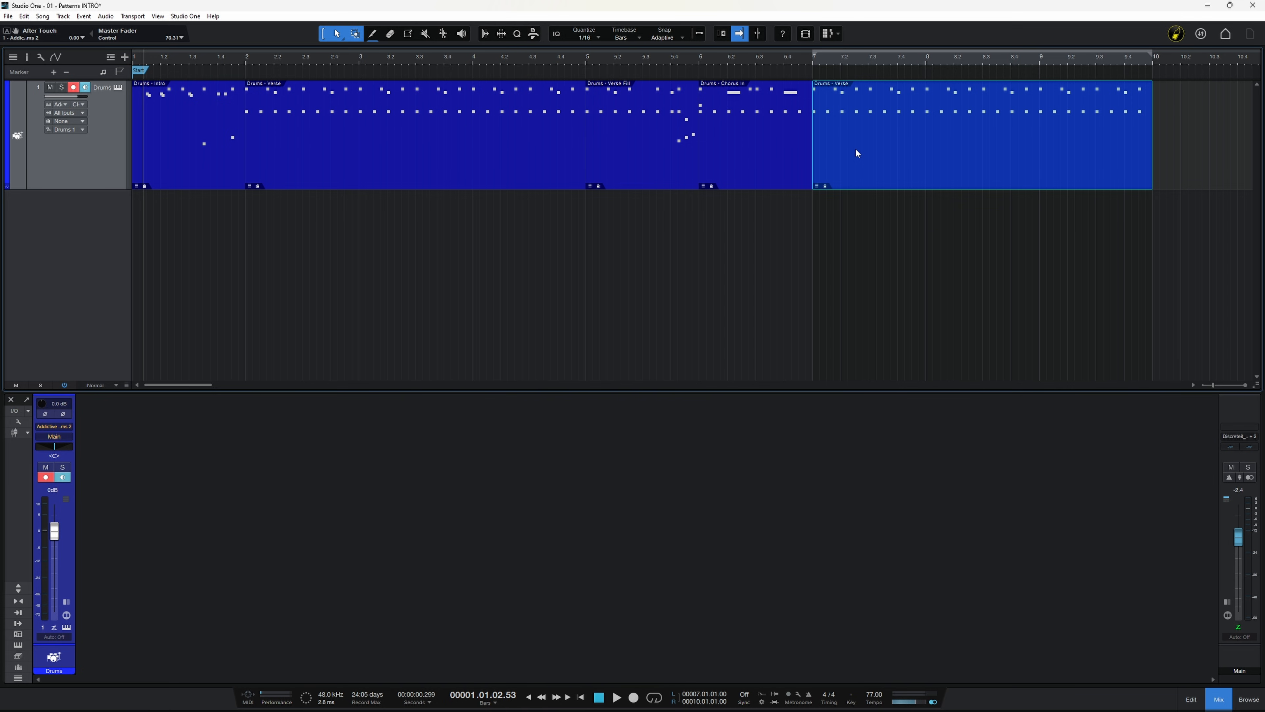
{"action": "double_click", "coordinate": [857, 152]}
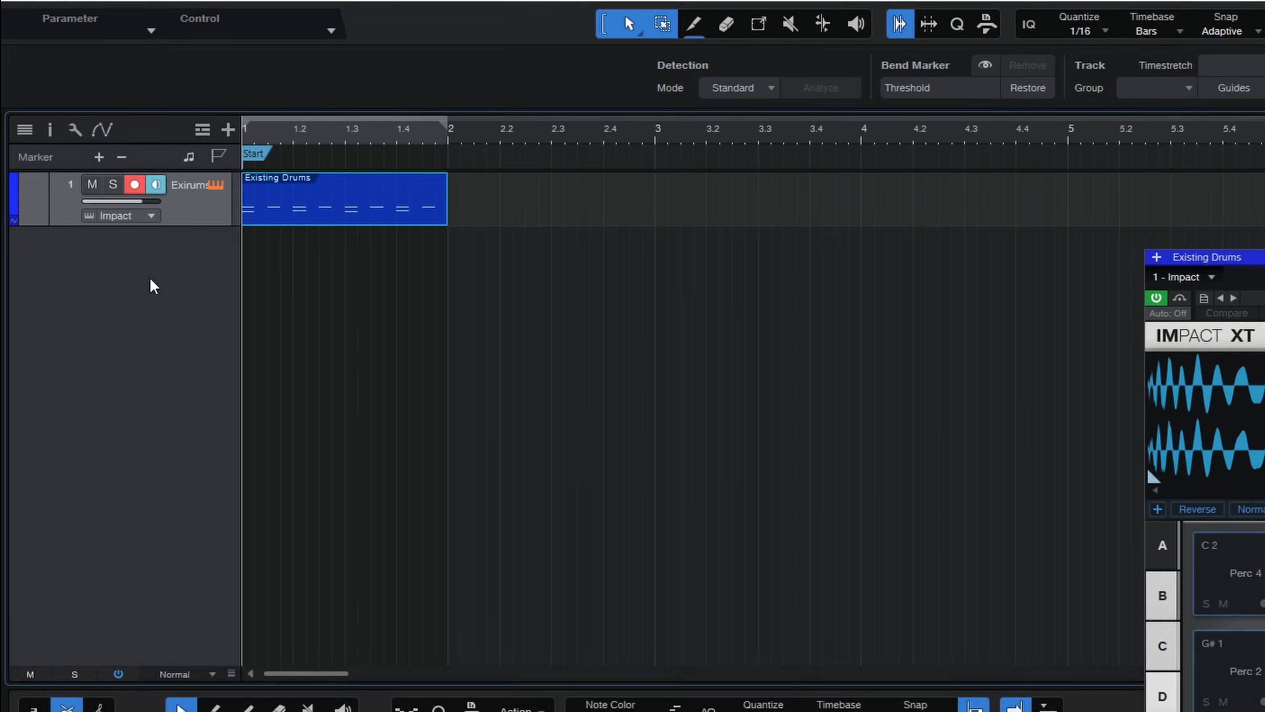
Step: Convert the Existing Drums instrument part to a pattern
{"action": "right_click", "coordinate": [368, 221]}
{"action": "mouse_move", "coordinate": [496, 615]}
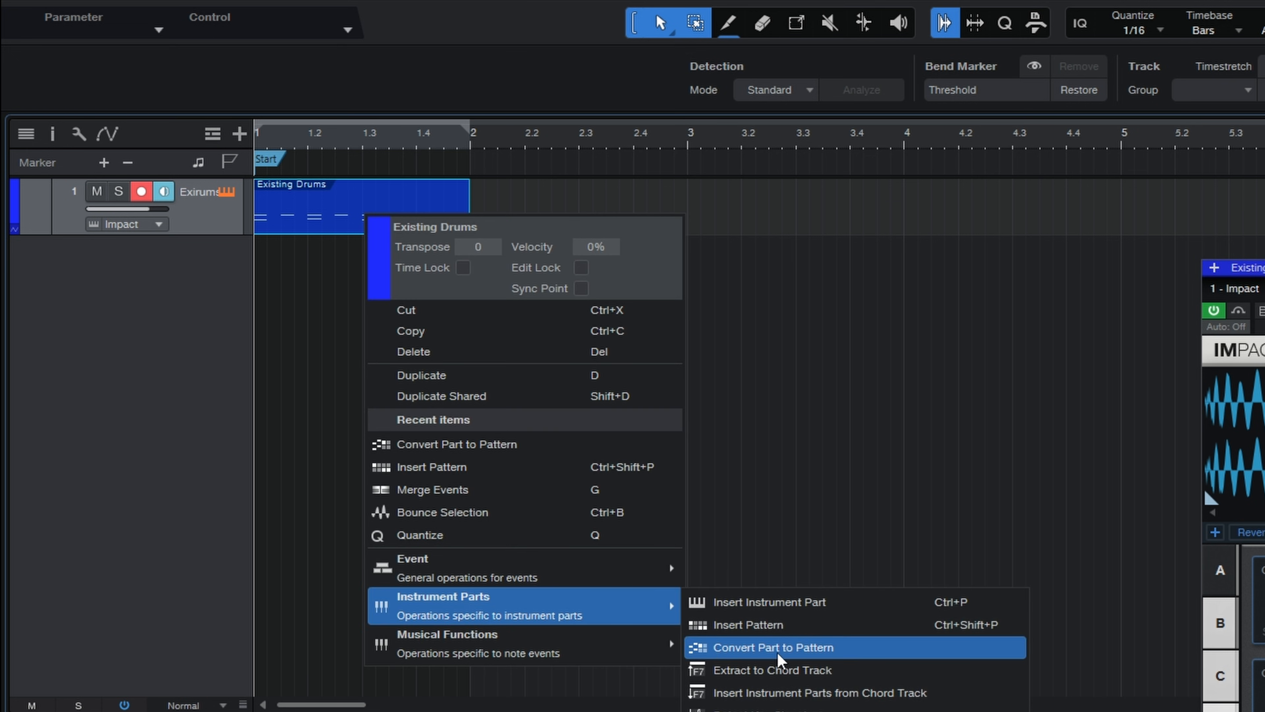
{"action": "left_click", "coordinate": [789, 647]}
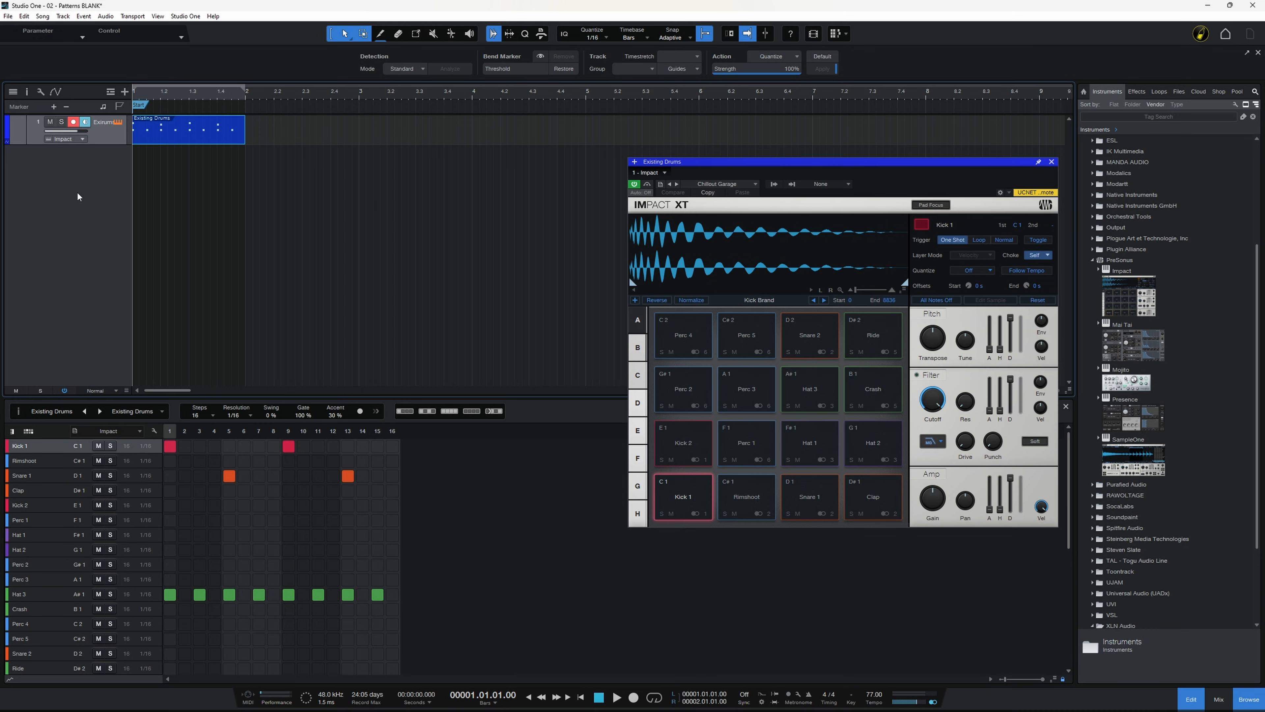
Step: Replace the Existing Drums track and its instrument with a new Impact track using the Artful Garage preset
{"action": "right_click", "coordinate": [97, 130]}
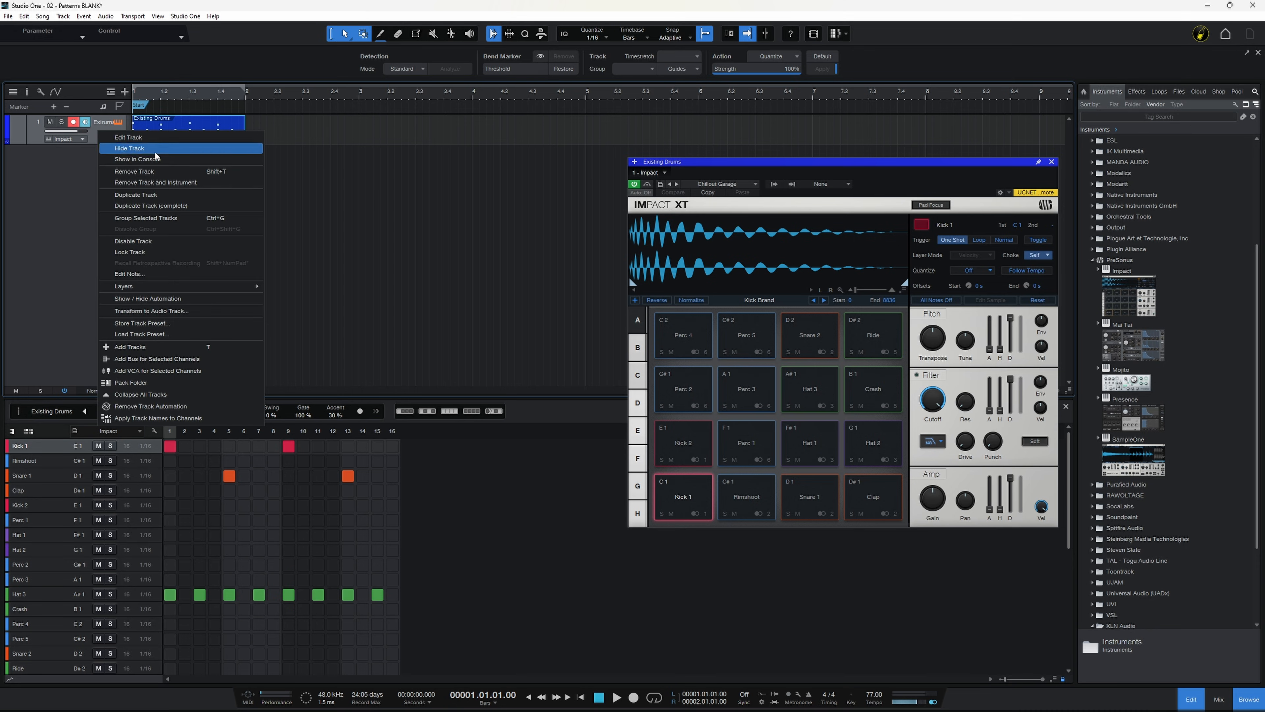
{"action": "left_click", "coordinate": [160, 183]}
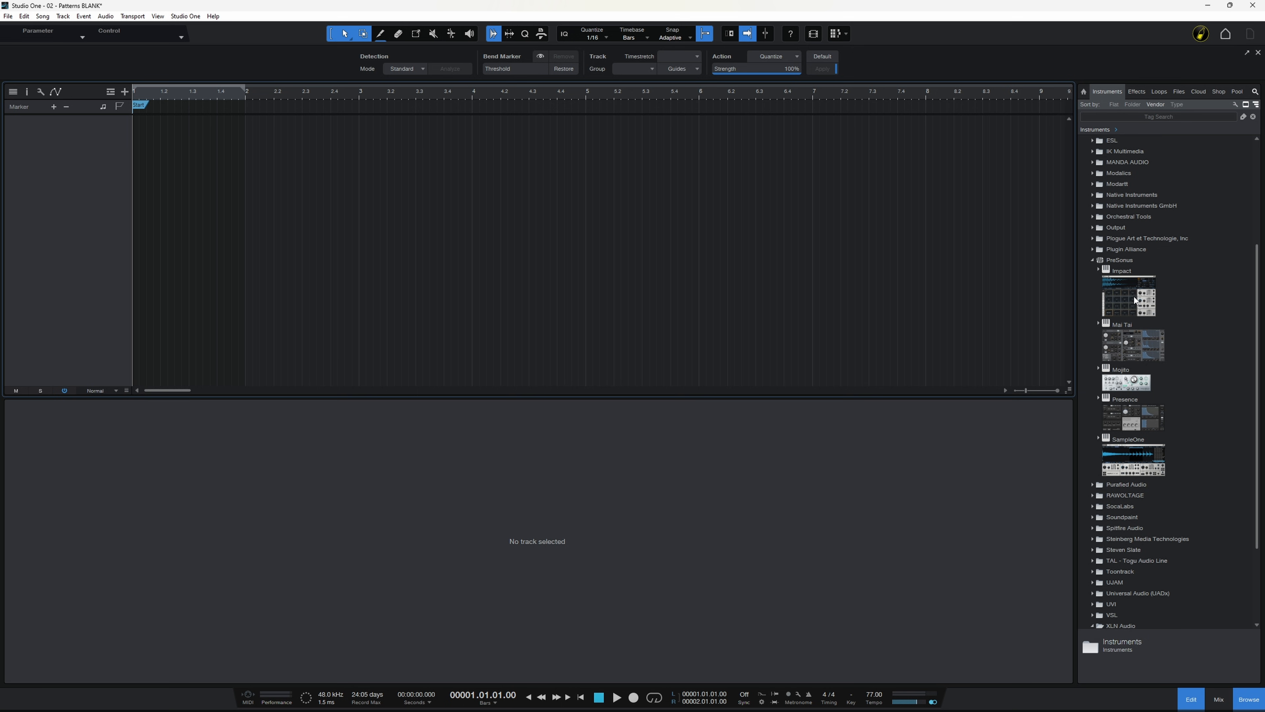
{"action": "left_click_drag", "start_coordinate": [1134, 294], "coordinate": [461, 178]}
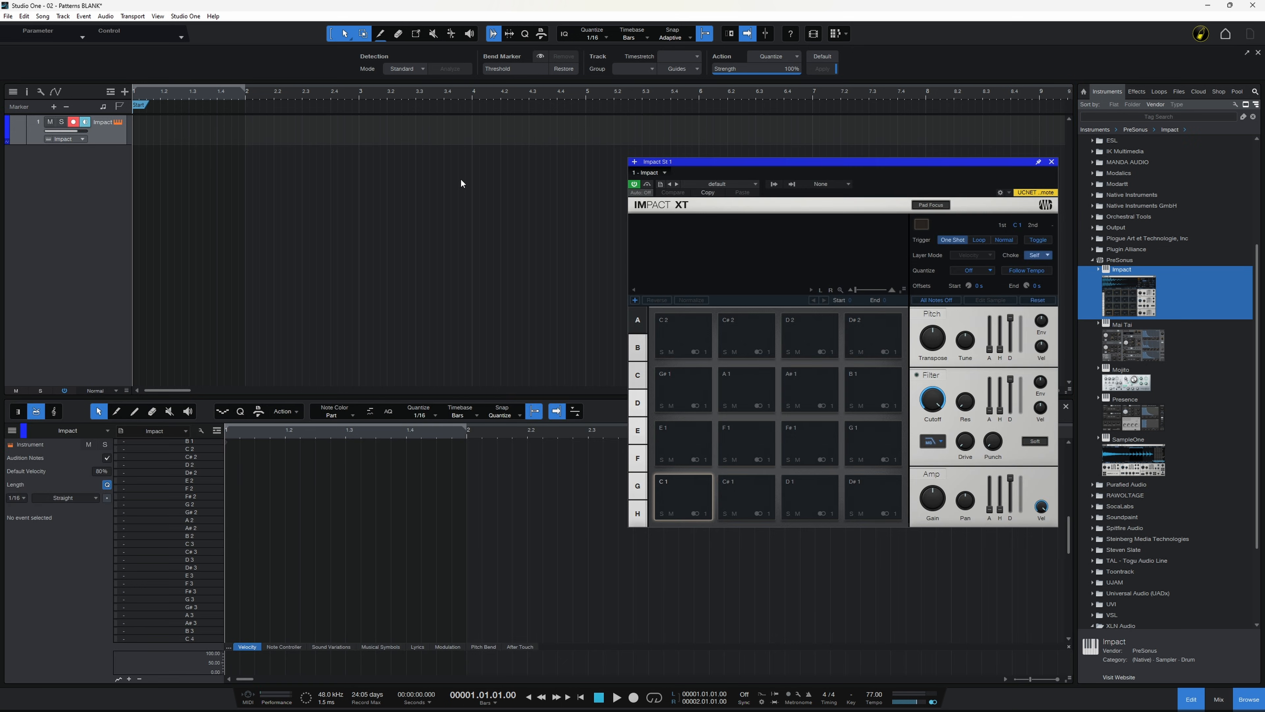
{"action": "left_click", "coordinate": [755, 183]}
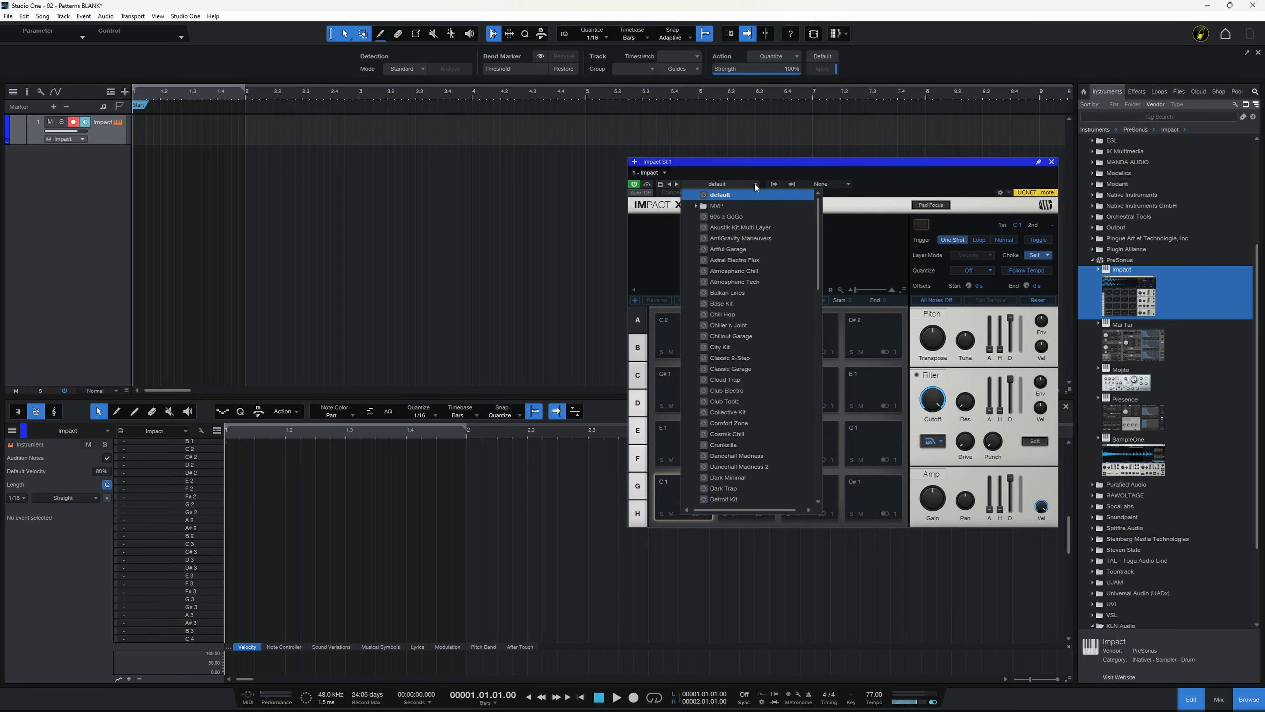
{"action": "left_click", "coordinate": [725, 249]}
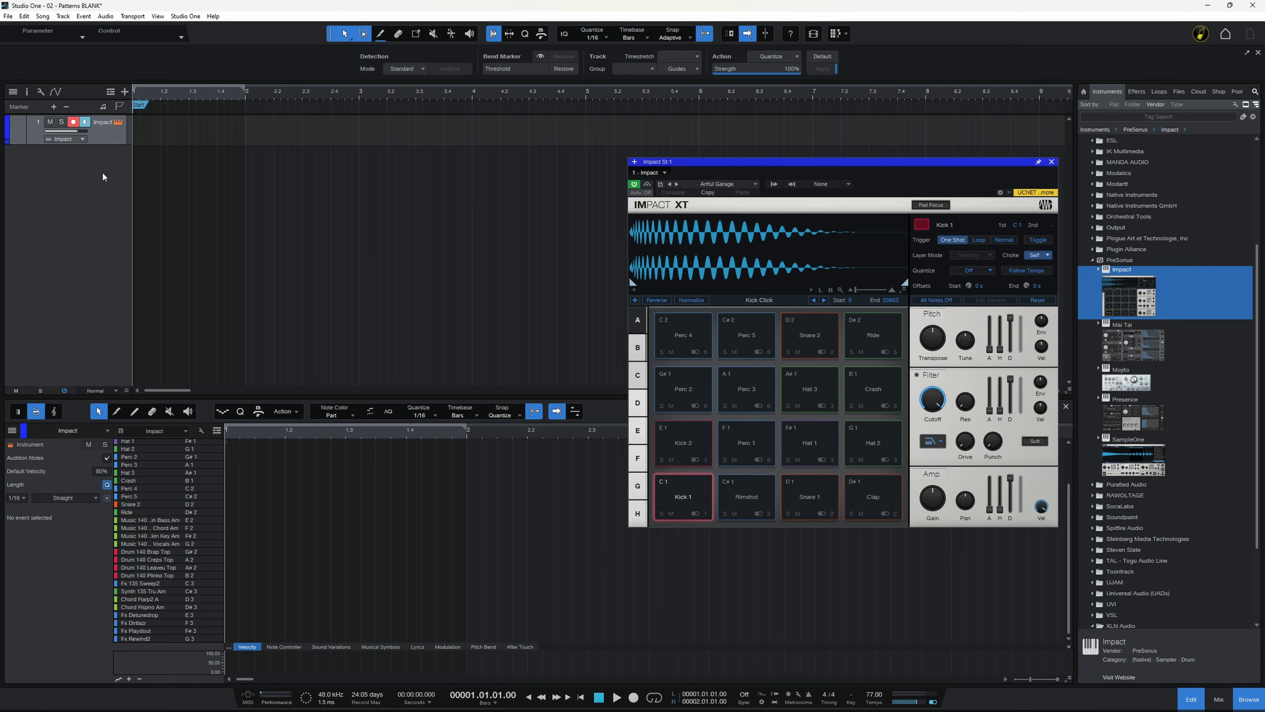
Step: Insert an empty pattern on the Impact track and audition the Kick 2, Perc 1 and Hat 1 lanes
{"action": "key", "text": "ctrl+shift+p"}
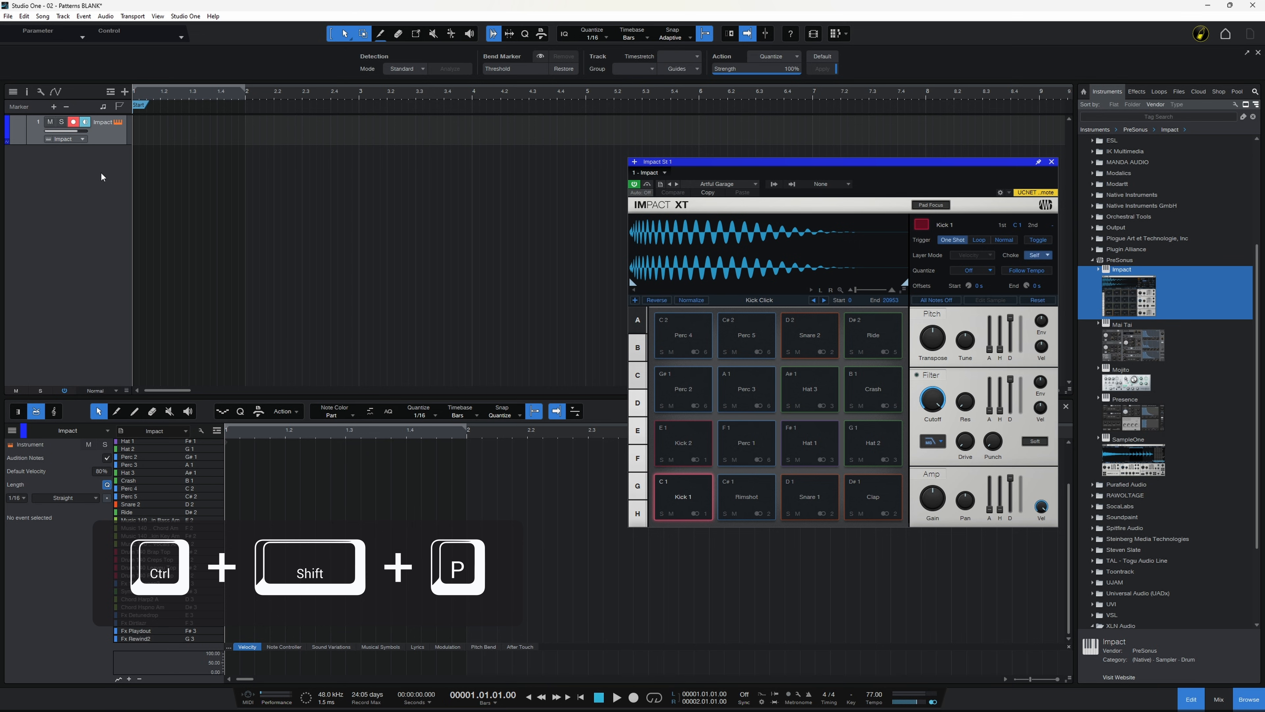
{"action": "key", "text": "ctrl+shift+p"}
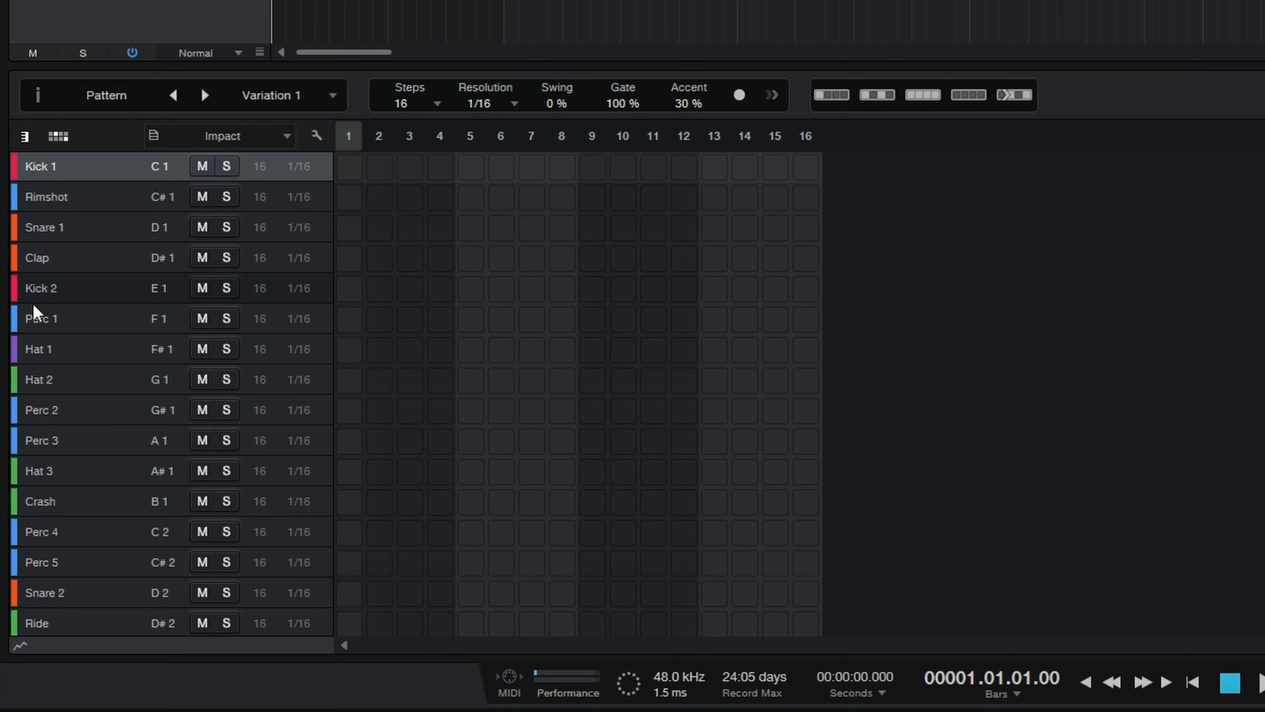
{"action": "left_click", "coordinate": [44, 293]}
{"action": "left_click", "coordinate": [49, 323]}
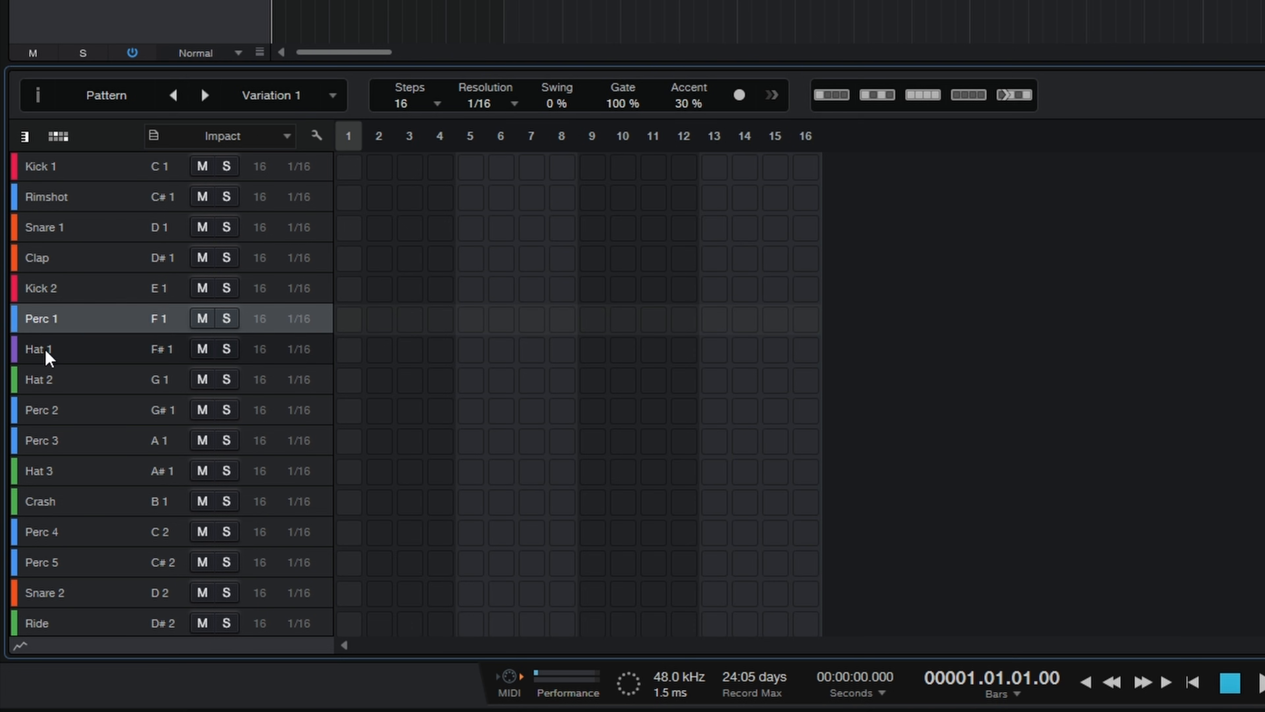
{"action": "left_click", "coordinate": [46, 352]}
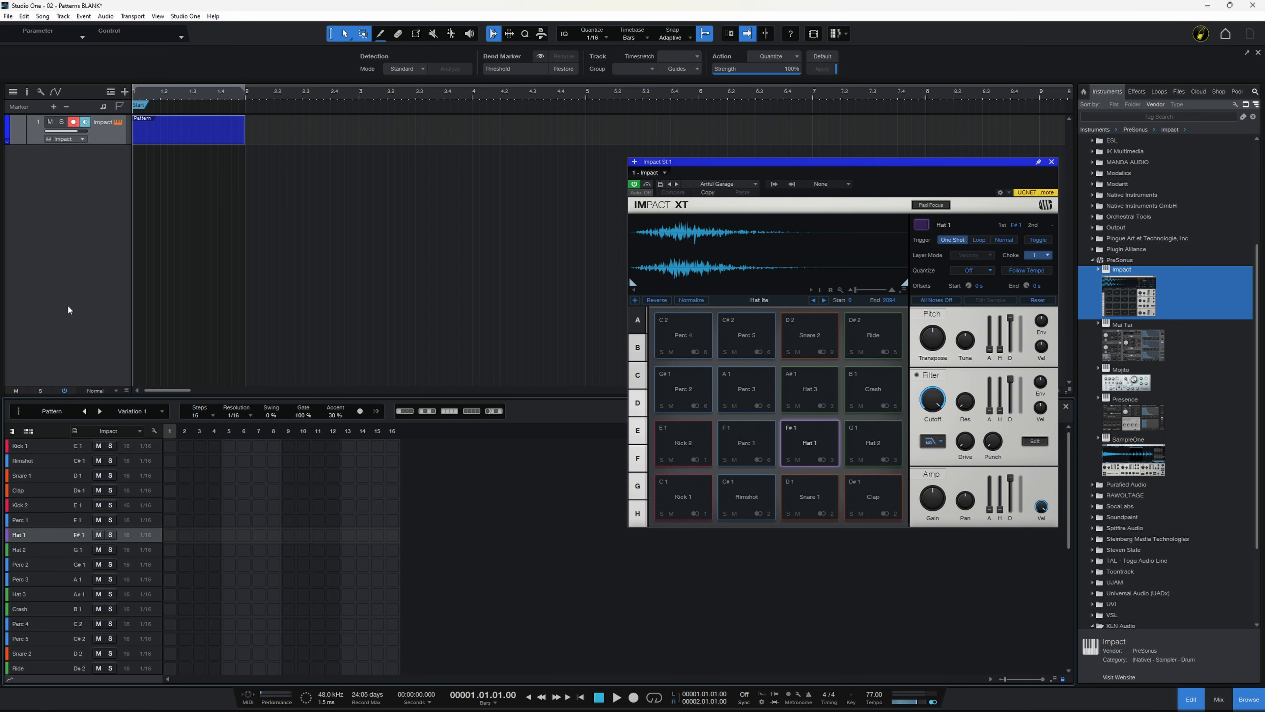
Step: Replace the Impact track and its instrument with an Addictive Drums 2 track and insert an empty pattern on it
{"action": "right_click", "coordinate": [105, 133]}
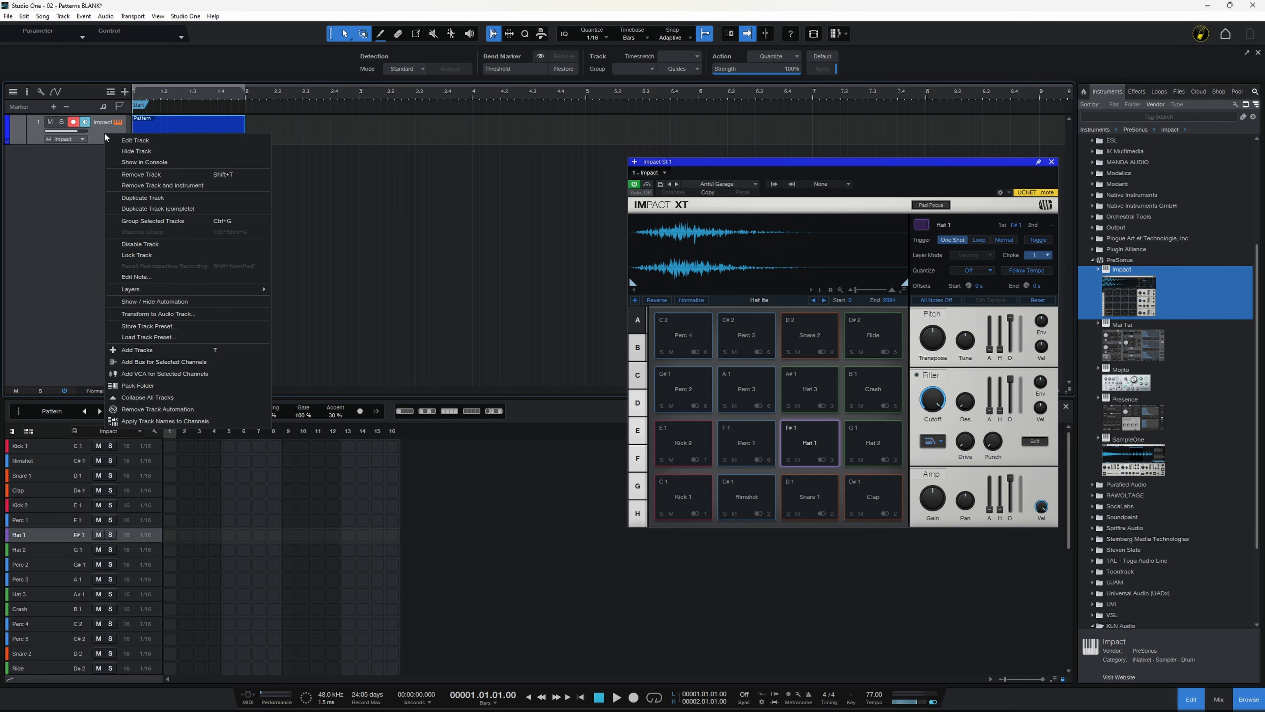
{"action": "left_click", "coordinate": [182, 187]}
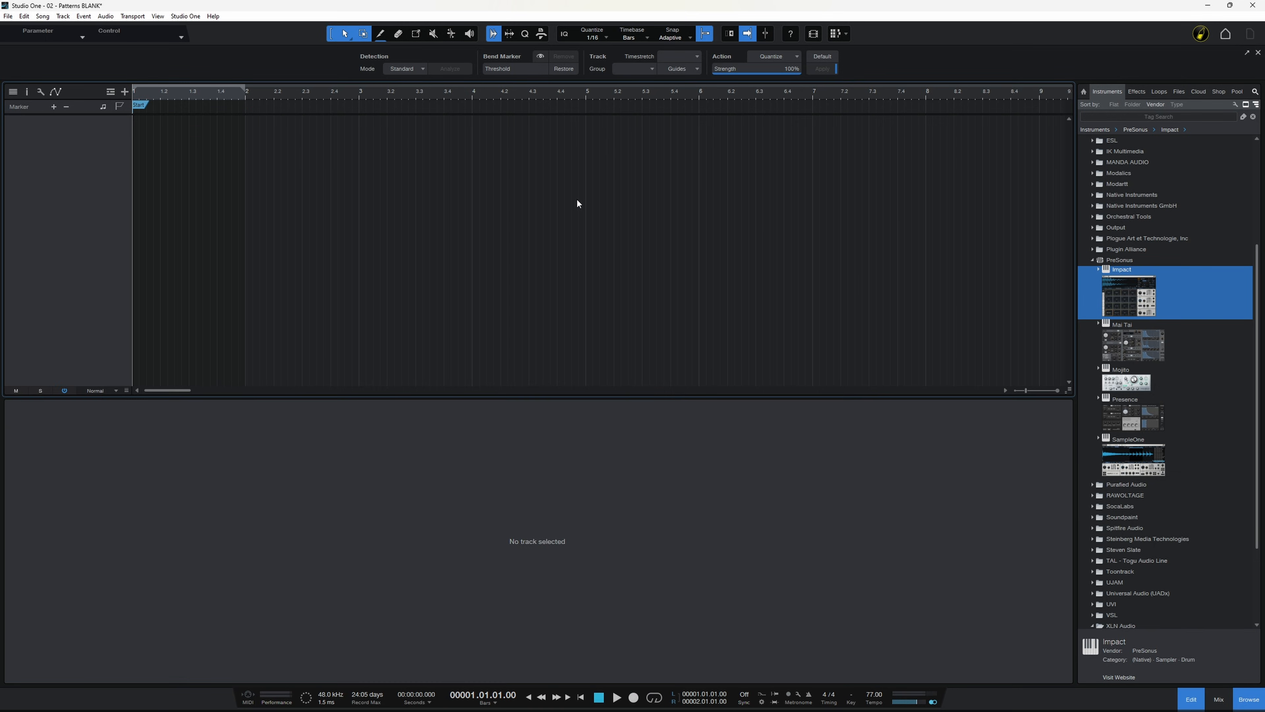
{"action": "scroll", "coordinate": [1190, 383], "scroll_direction": "down", "scroll_amount": 5}
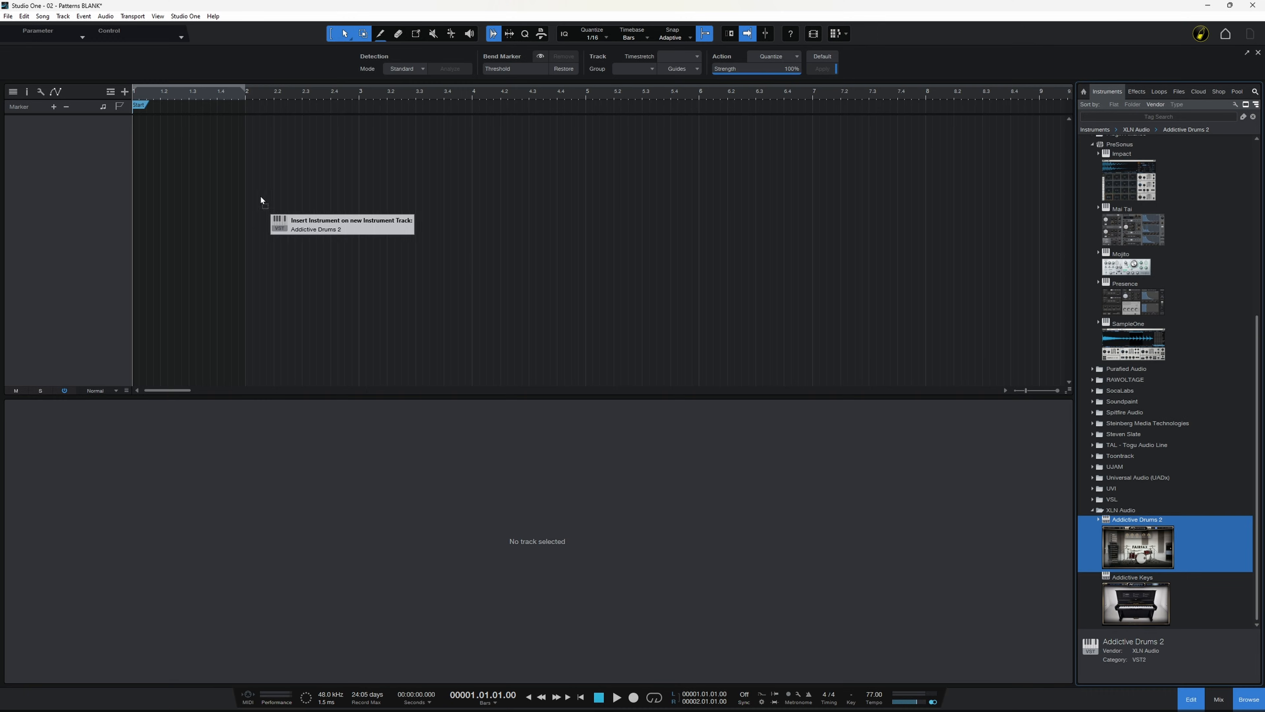
{"action": "left_click_drag", "start_coordinate": [260, 199], "coordinate": [250, 192]}
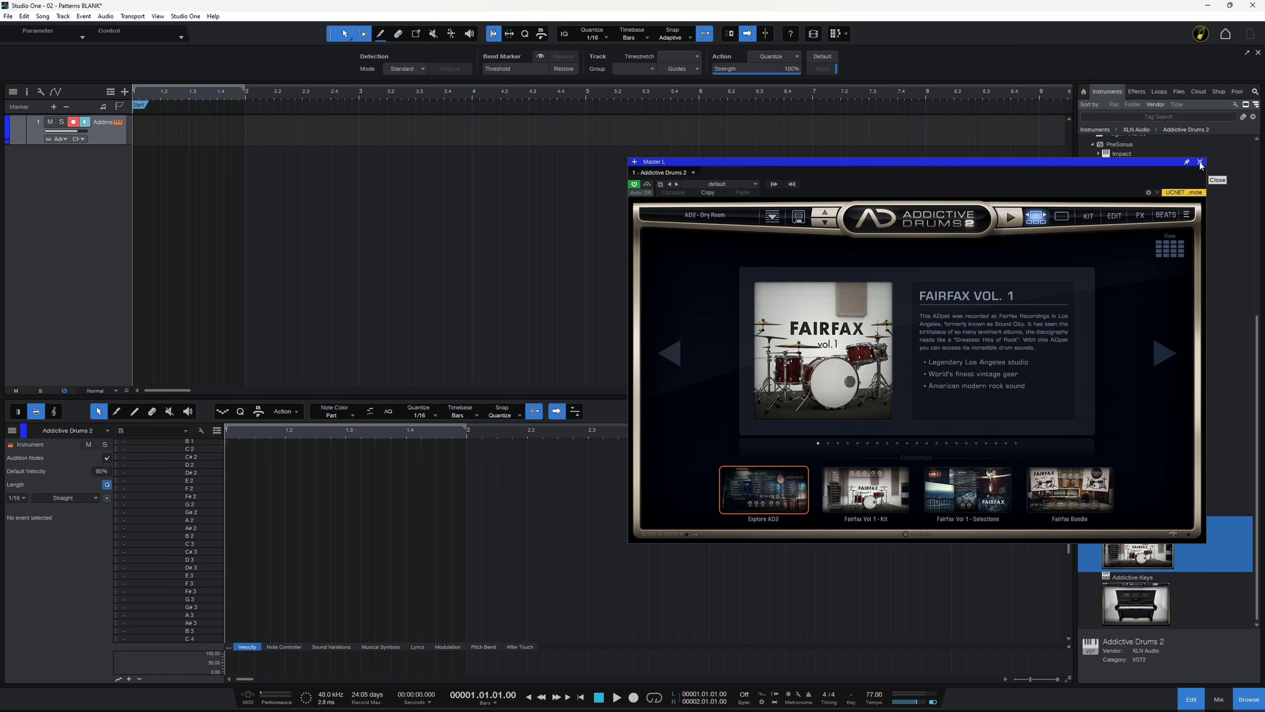
{"action": "left_click", "coordinate": [1199, 162]}
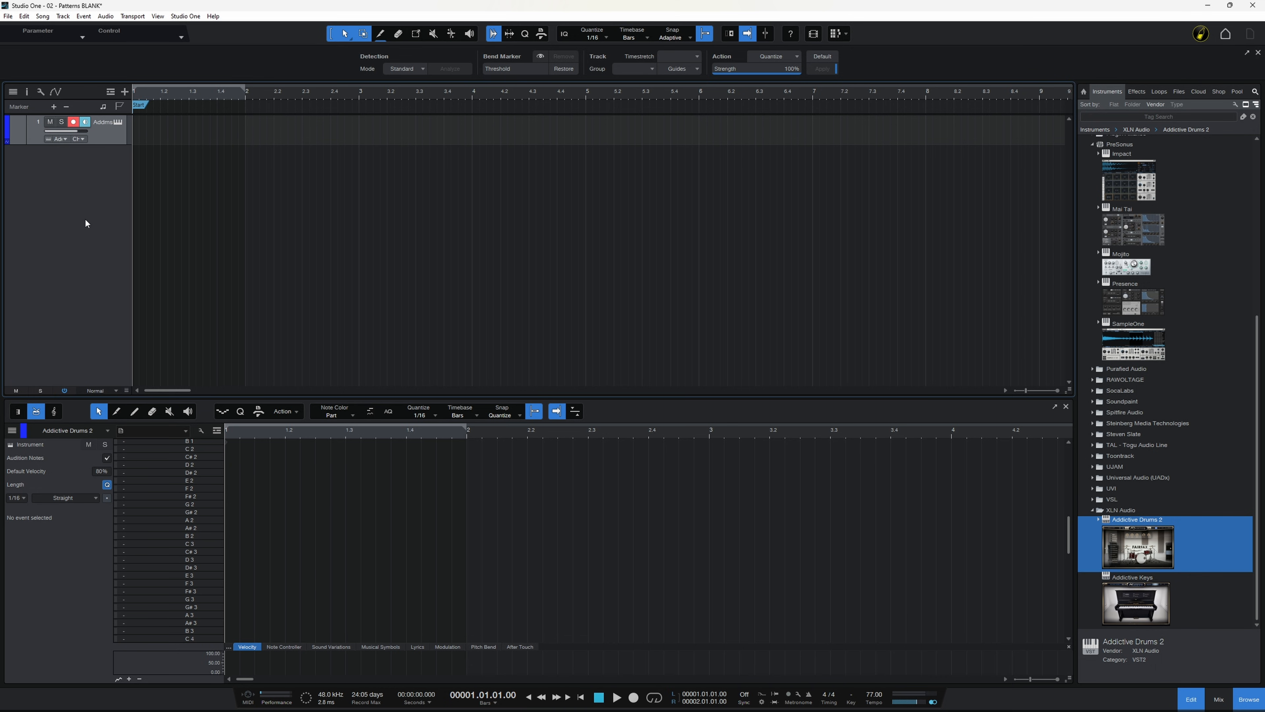
{"action": "key", "text": "ctrl+shift+p"}
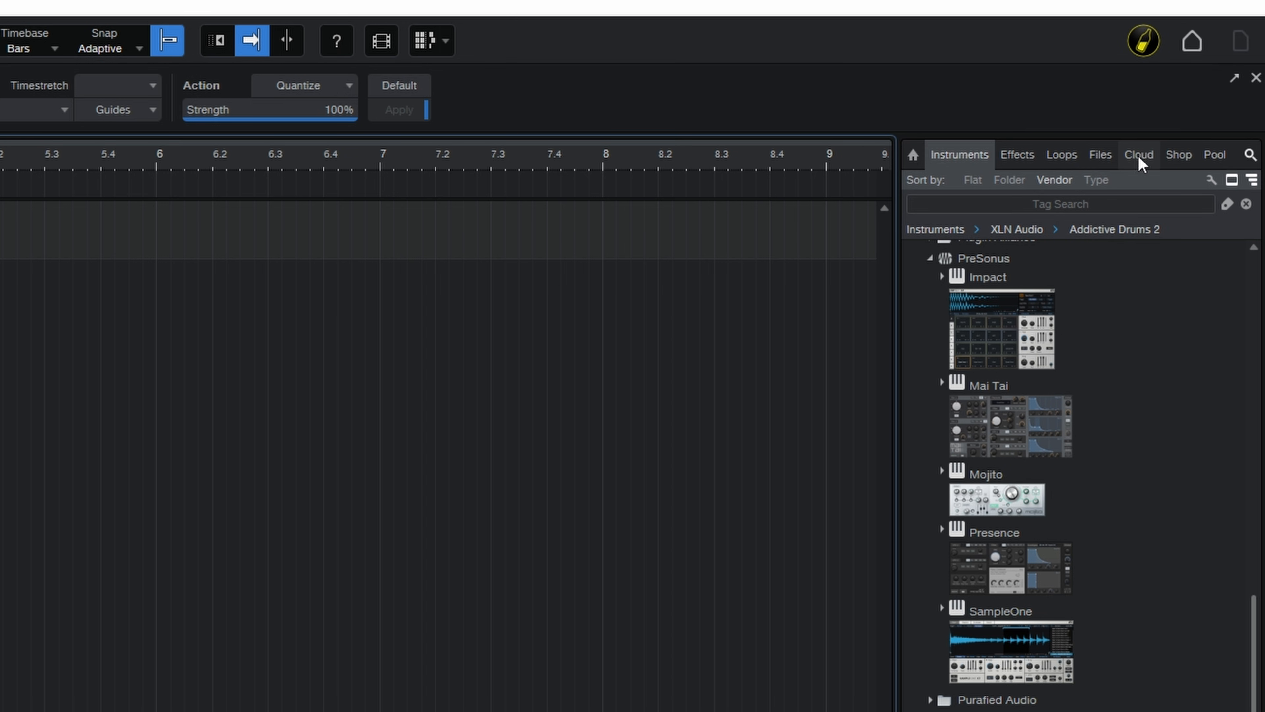
Step: Search the PreSonus Exchange cloud content for "Addictive Drums"
{"action": "left_click", "coordinate": [1140, 155]}
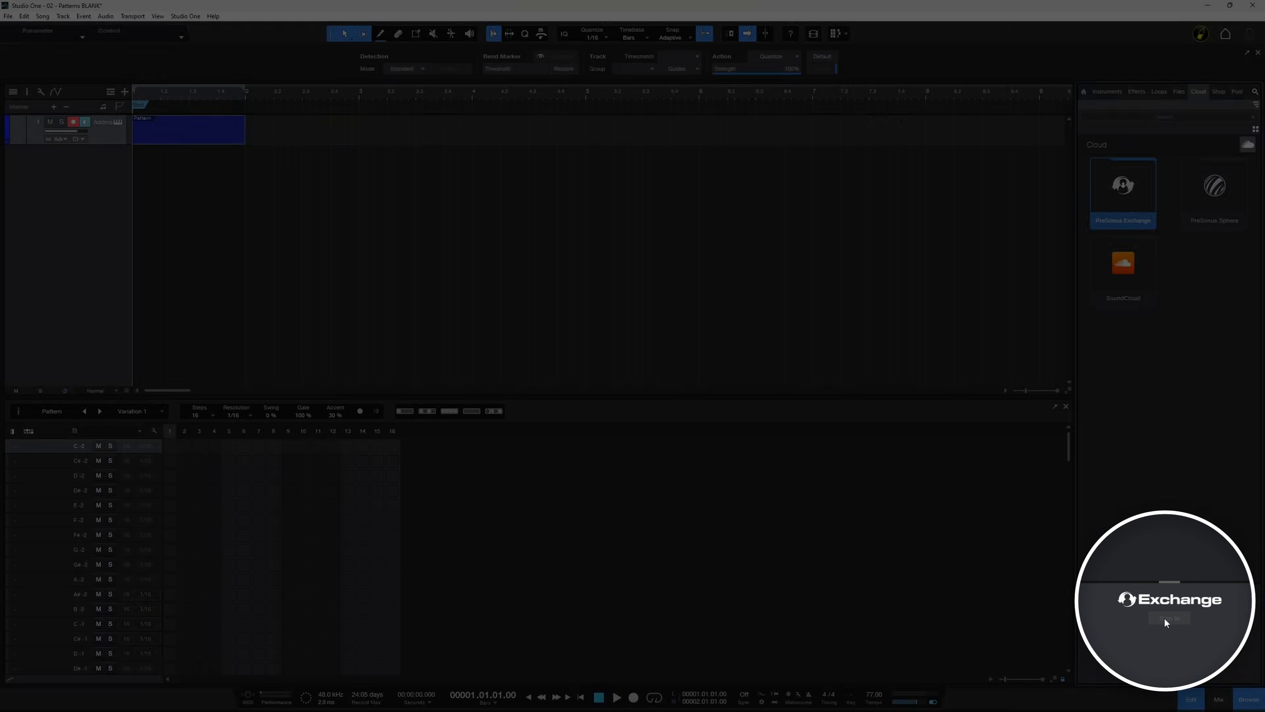
{"action": "left_click", "coordinate": [1165, 618]}
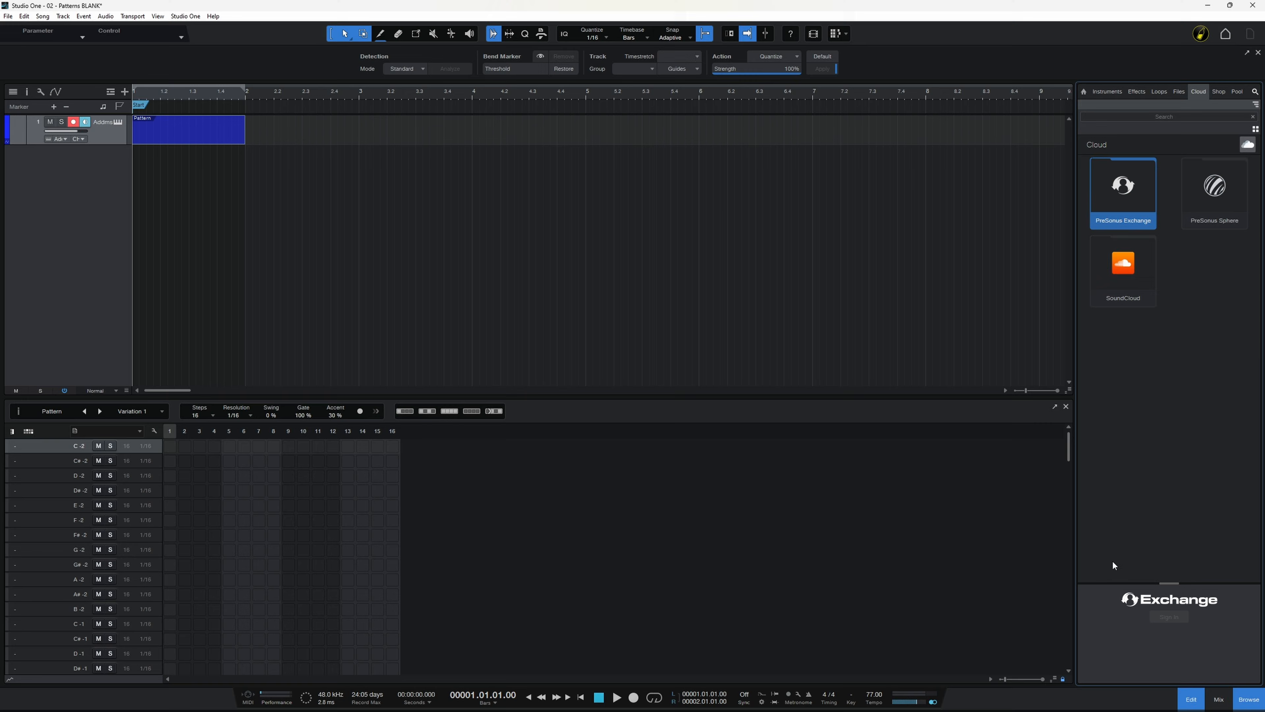
{"action": "left_click", "coordinate": [1170, 117]}
{"action": "type", "text": "Add"}
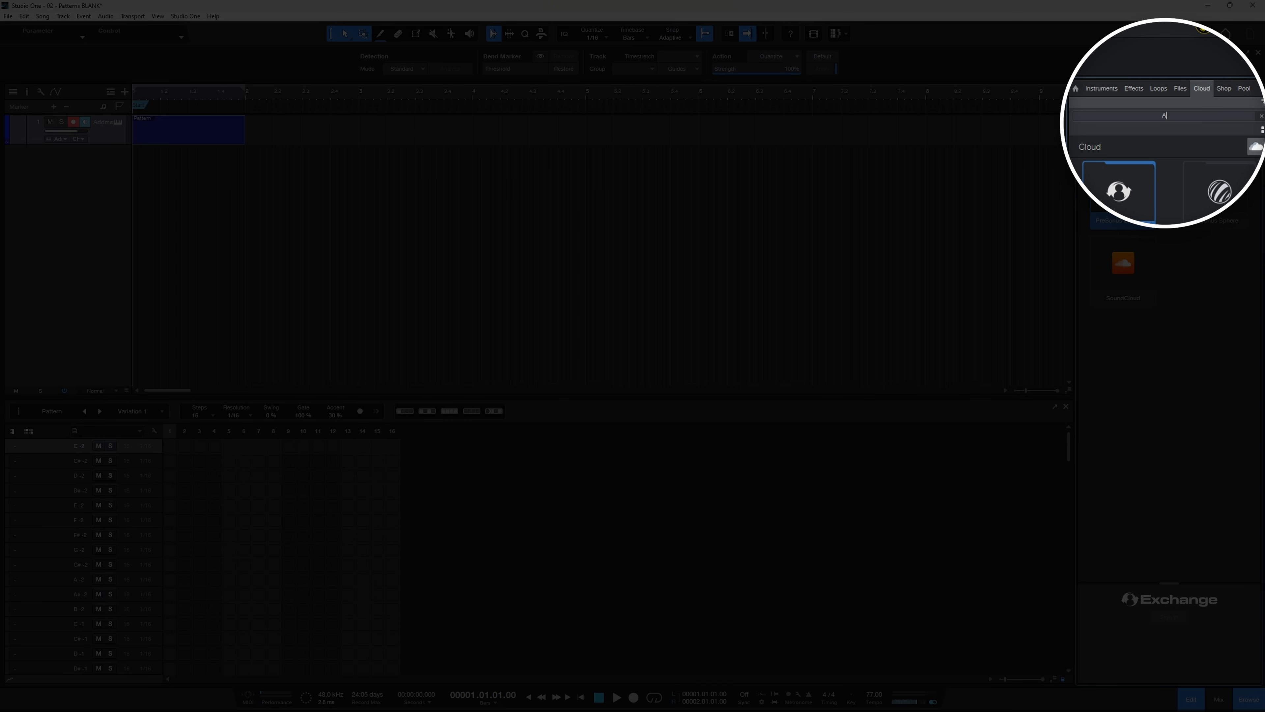
{"action": "type", "text": "ictive Drums"}
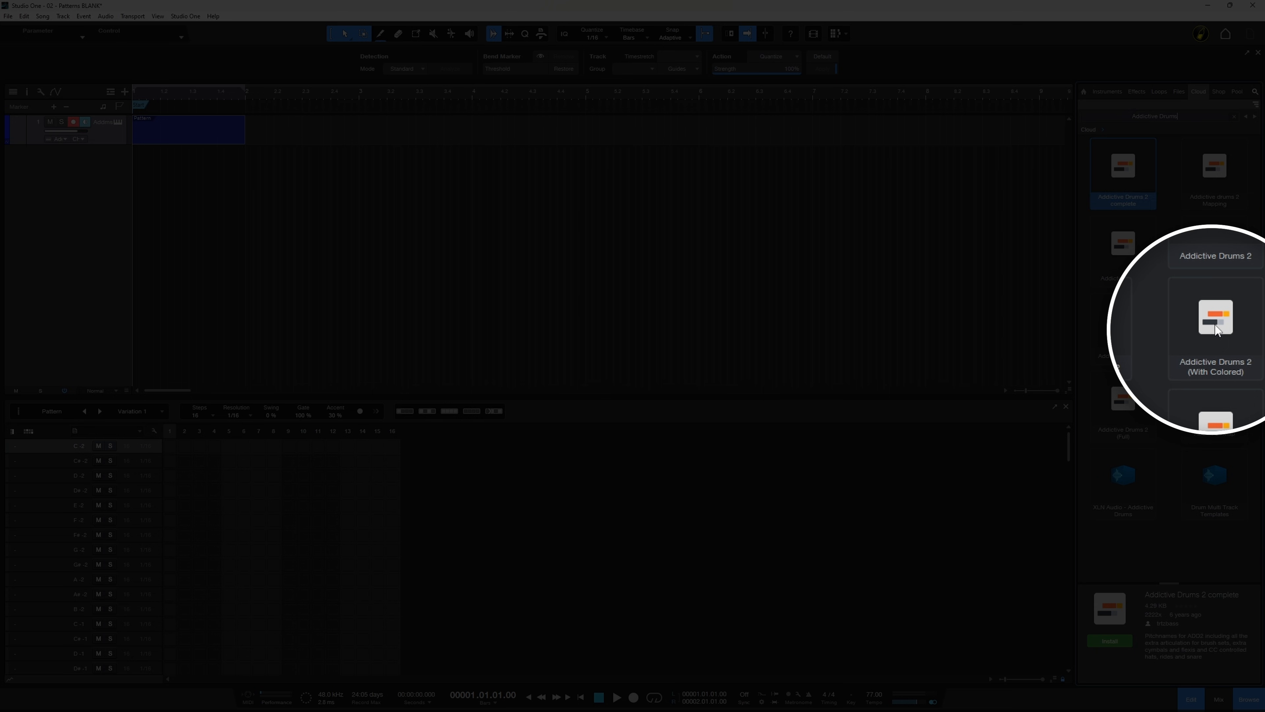
Step: Install the Addictive Drums 2 (With Colored) pitch list and close the Transfers window
{"action": "left_click", "coordinate": [1214, 351]}
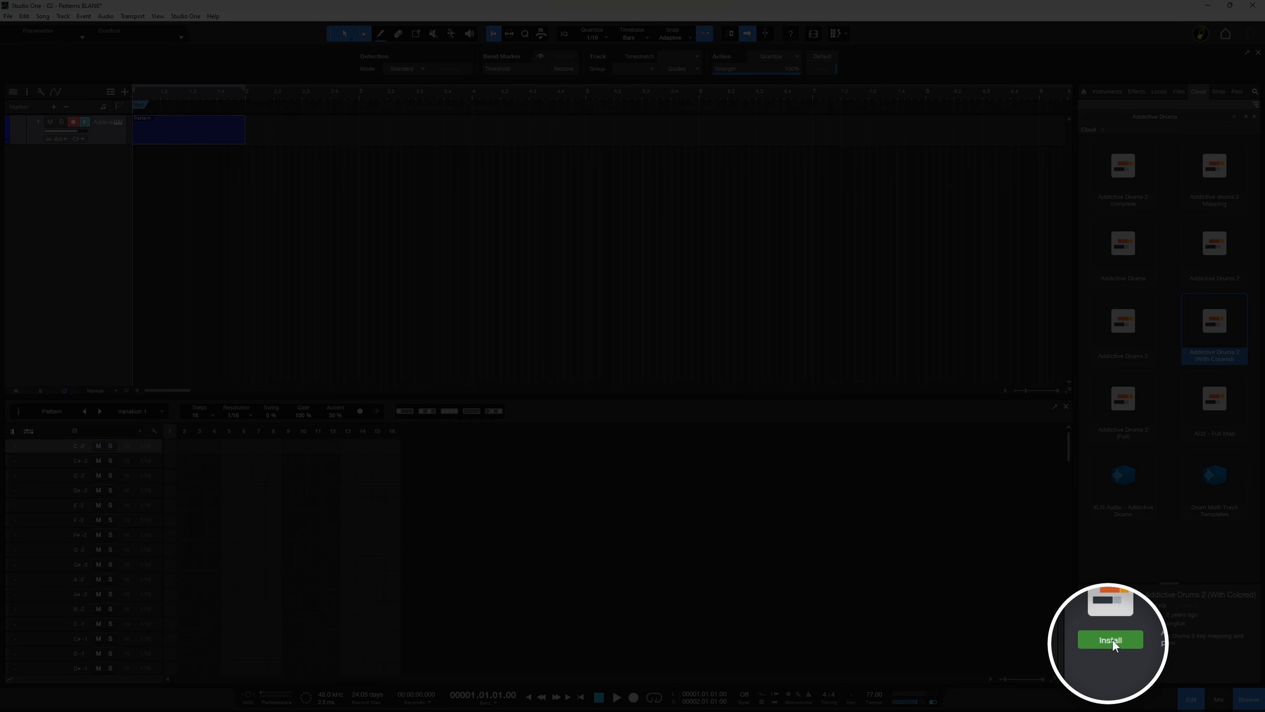
{"action": "left_click", "coordinate": [1111, 641]}
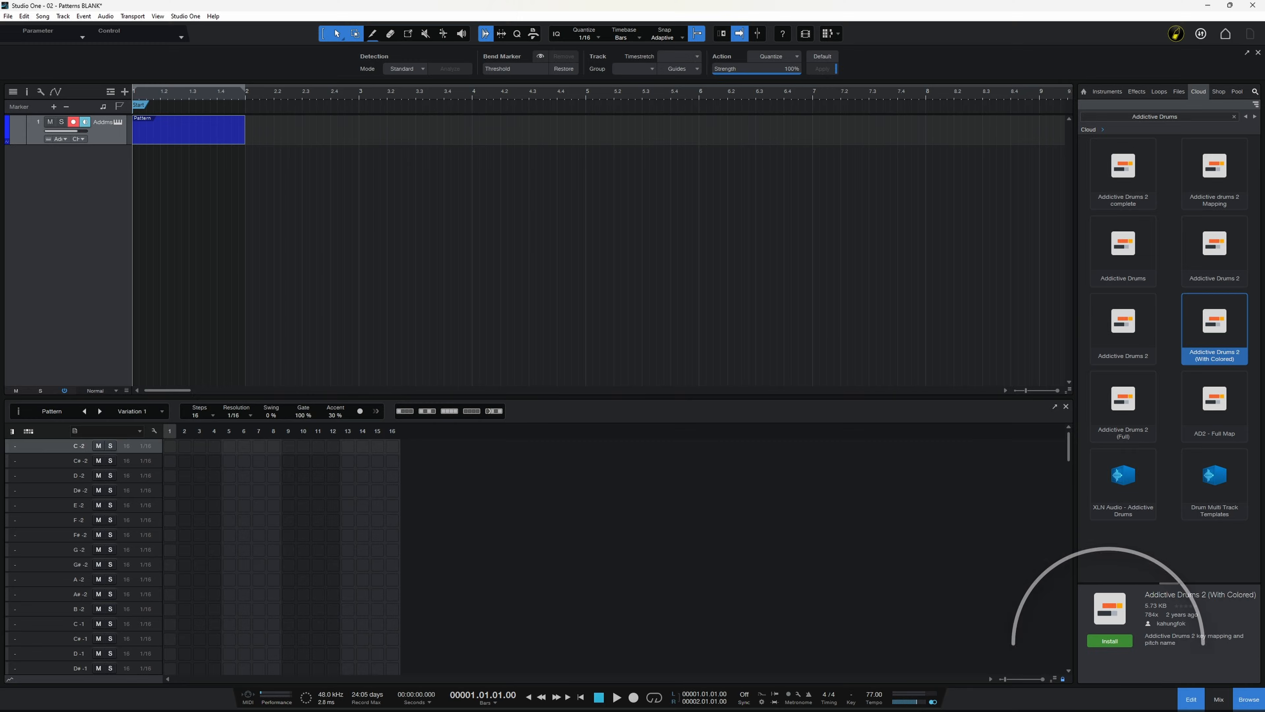
{"action": "left_click_drag", "start_coordinate": [1120, 240], "coordinate": [647, 233]}
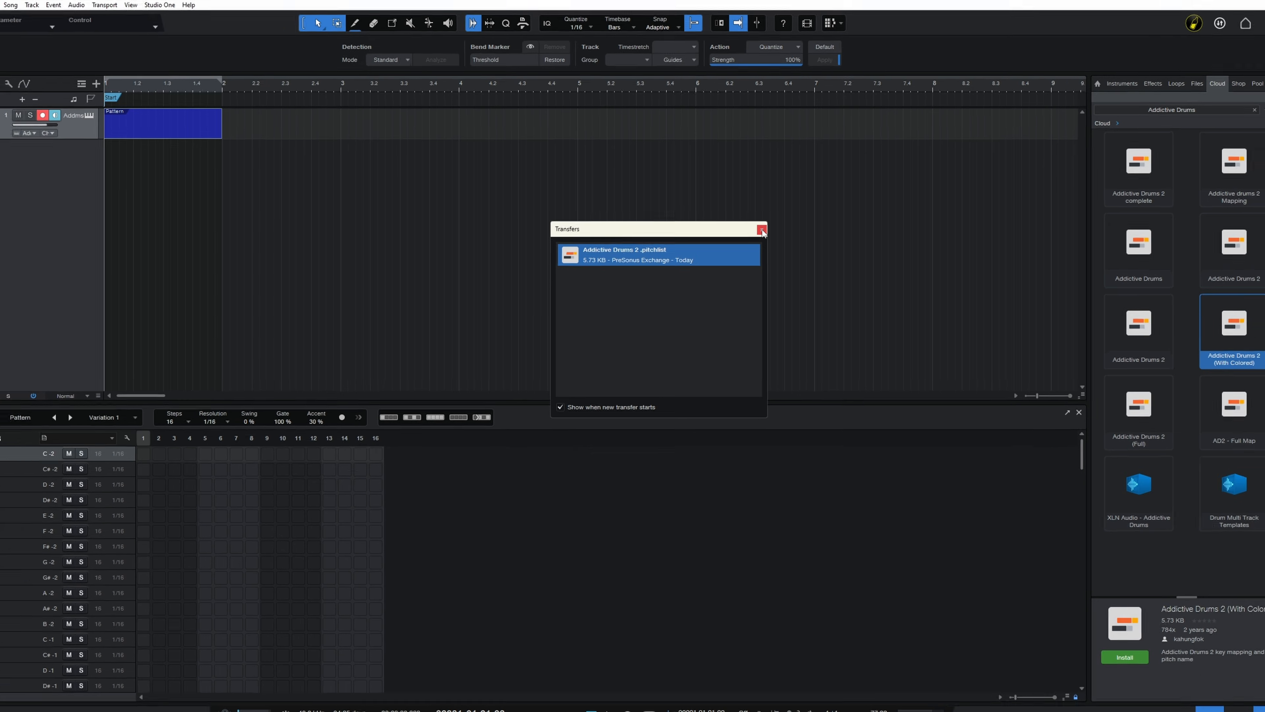
{"action": "left_click", "coordinate": [762, 231]}
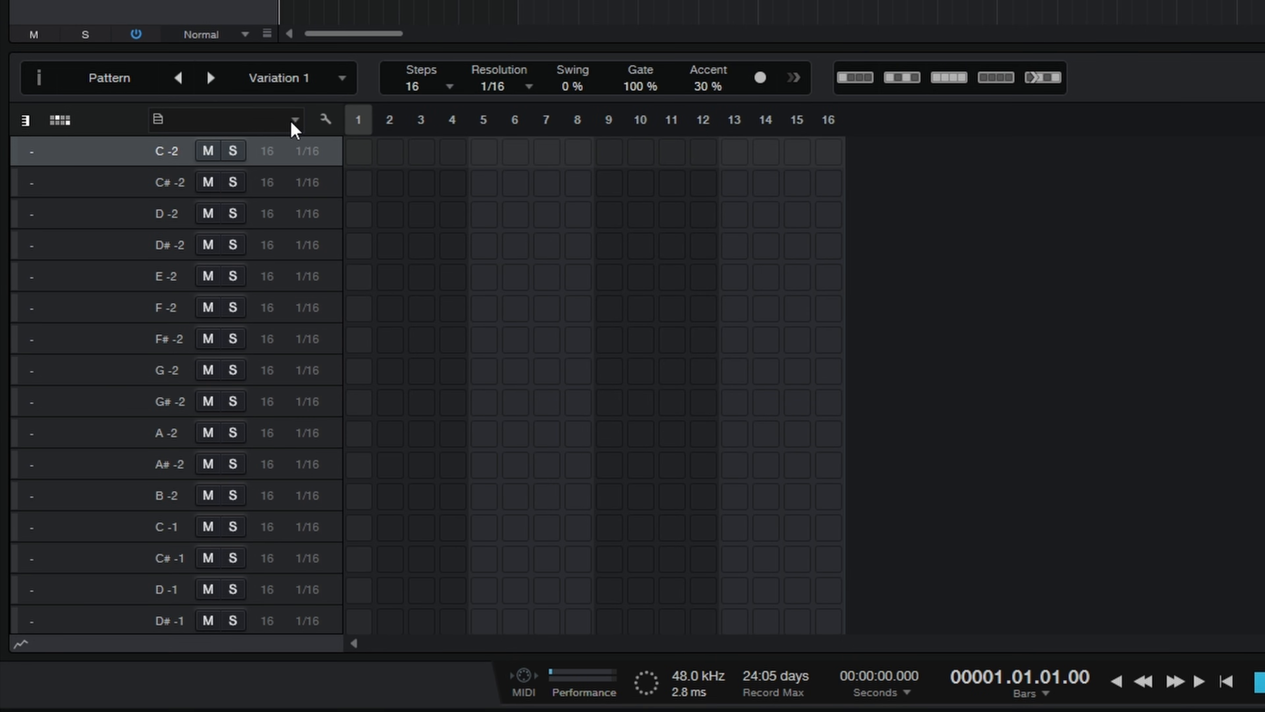
Step: Apply the Addictive Drums 2 pitch list to the drum lanes of the new pattern
{"action": "left_click", "coordinate": [234, 241]}
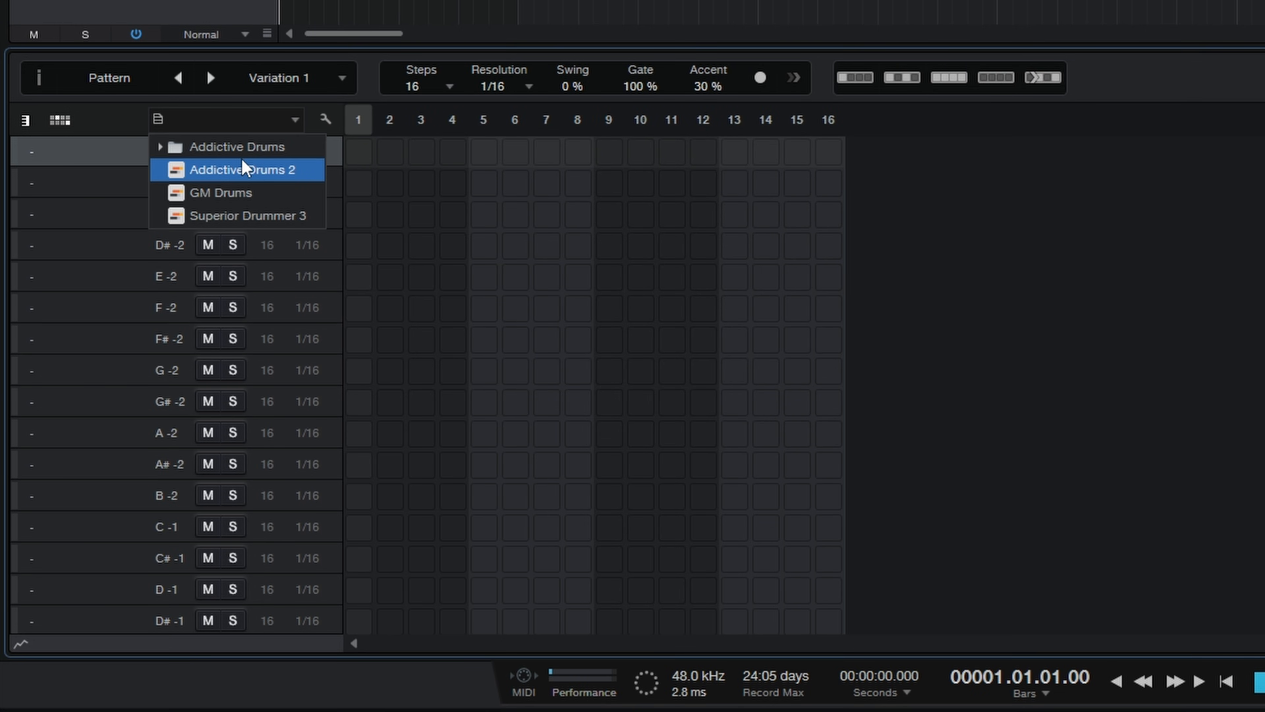
{"action": "left_click", "coordinate": [244, 168]}
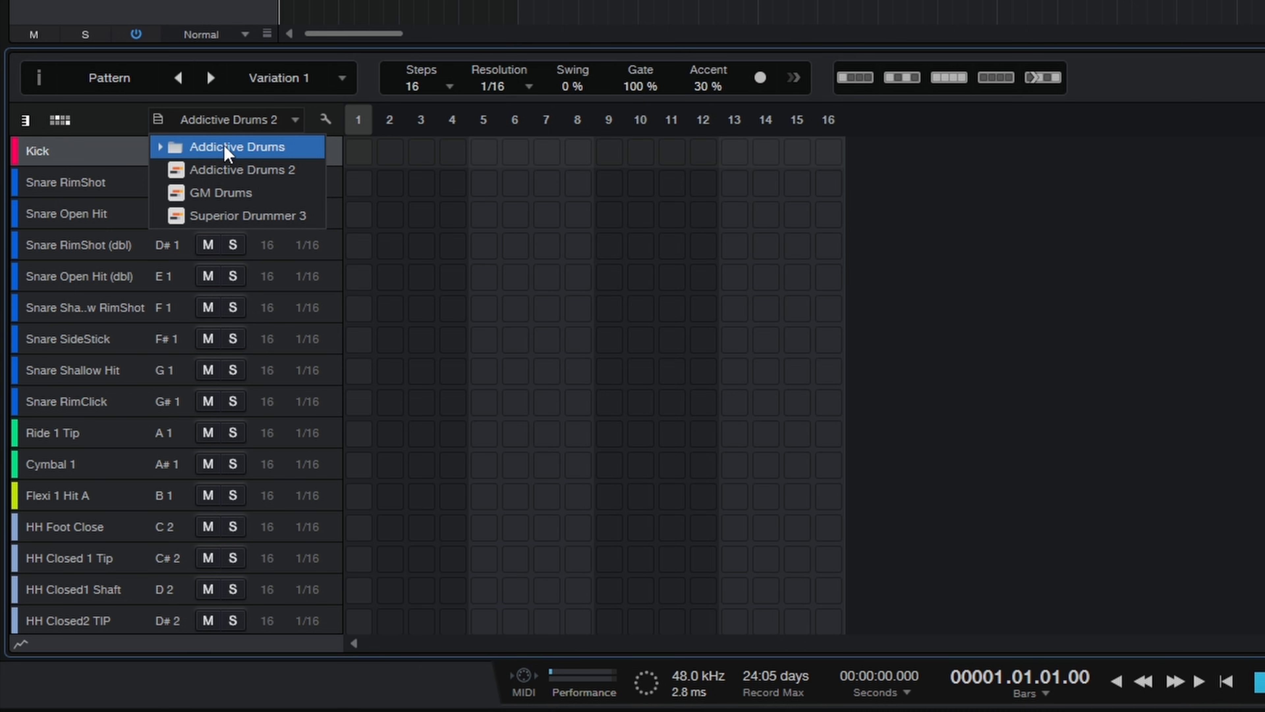
Step: Choose the Addictive Drums 2 pitch list again and look through the named kick, snare, hi-hat, ride and tom lanes
{"action": "left_click", "coordinate": [266, 179]}
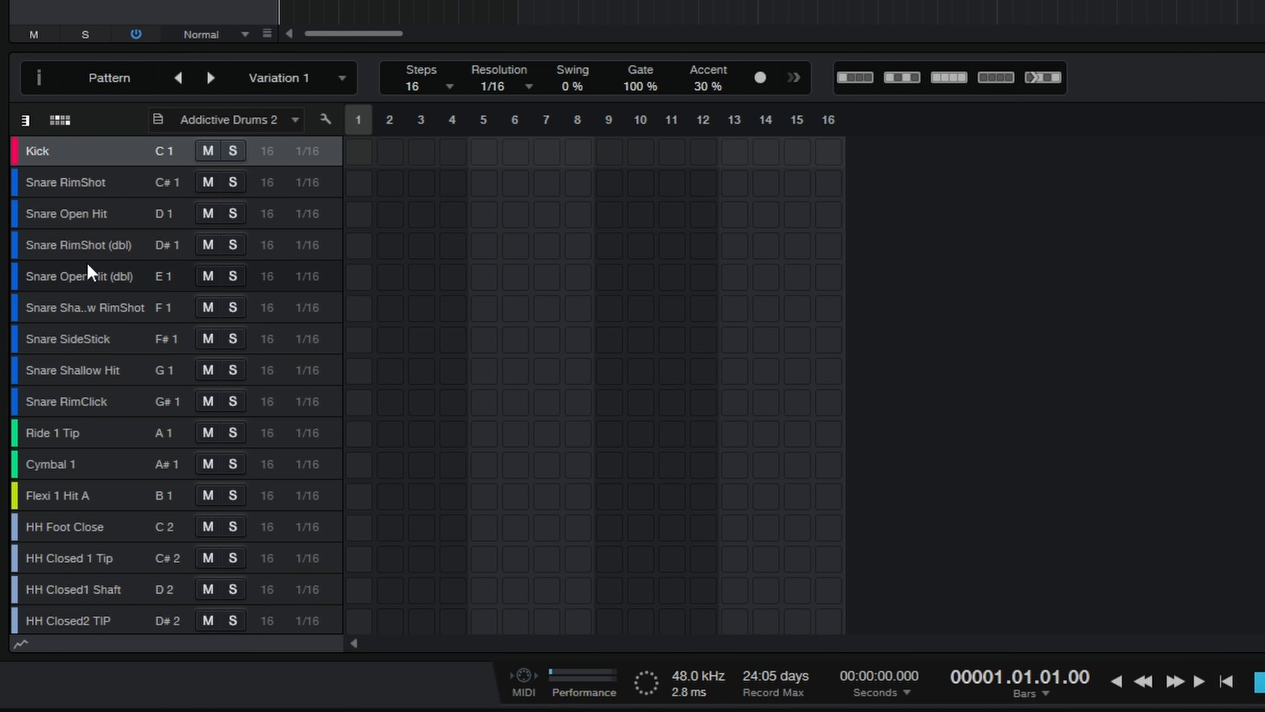
{"action": "scroll", "coordinate": [92, 276], "scroll_direction": "down", "scroll_amount": 2}
{"action": "scroll", "coordinate": [91, 429], "scroll_direction": "down", "scroll_amount": 4}
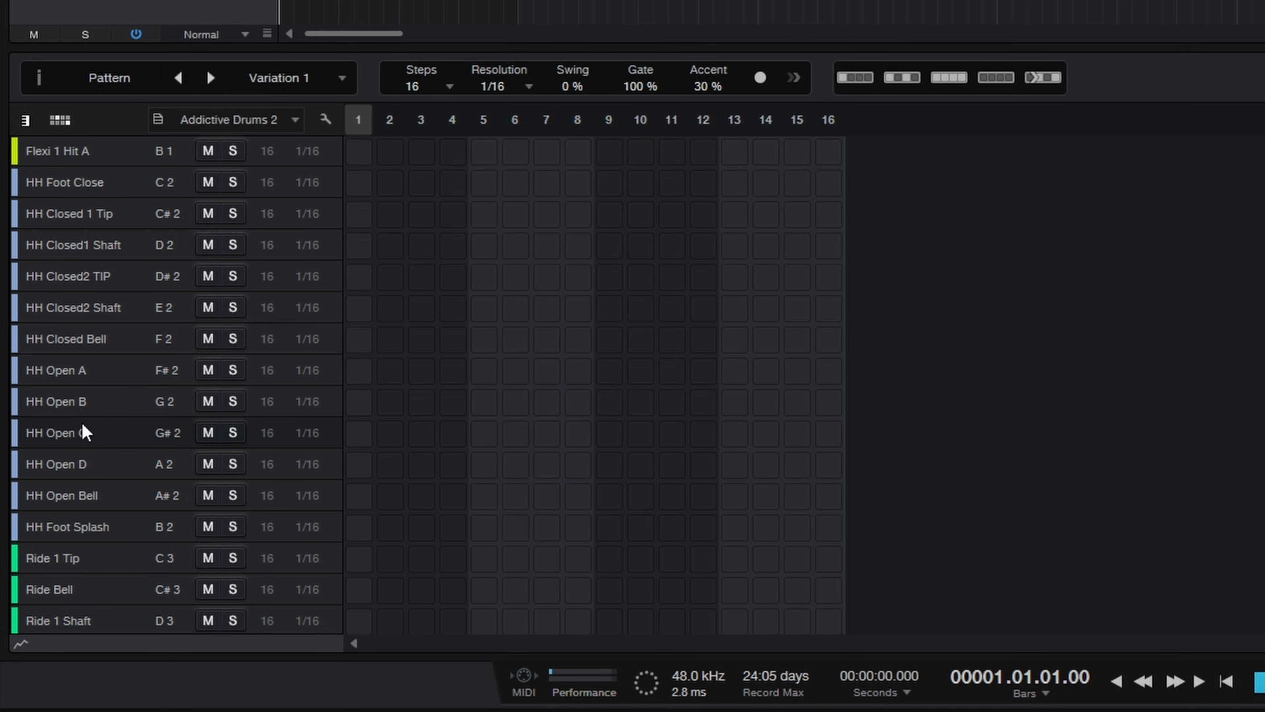
{"action": "scroll", "coordinate": [95, 404], "scroll_direction": "down", "scroll_amount": 1}
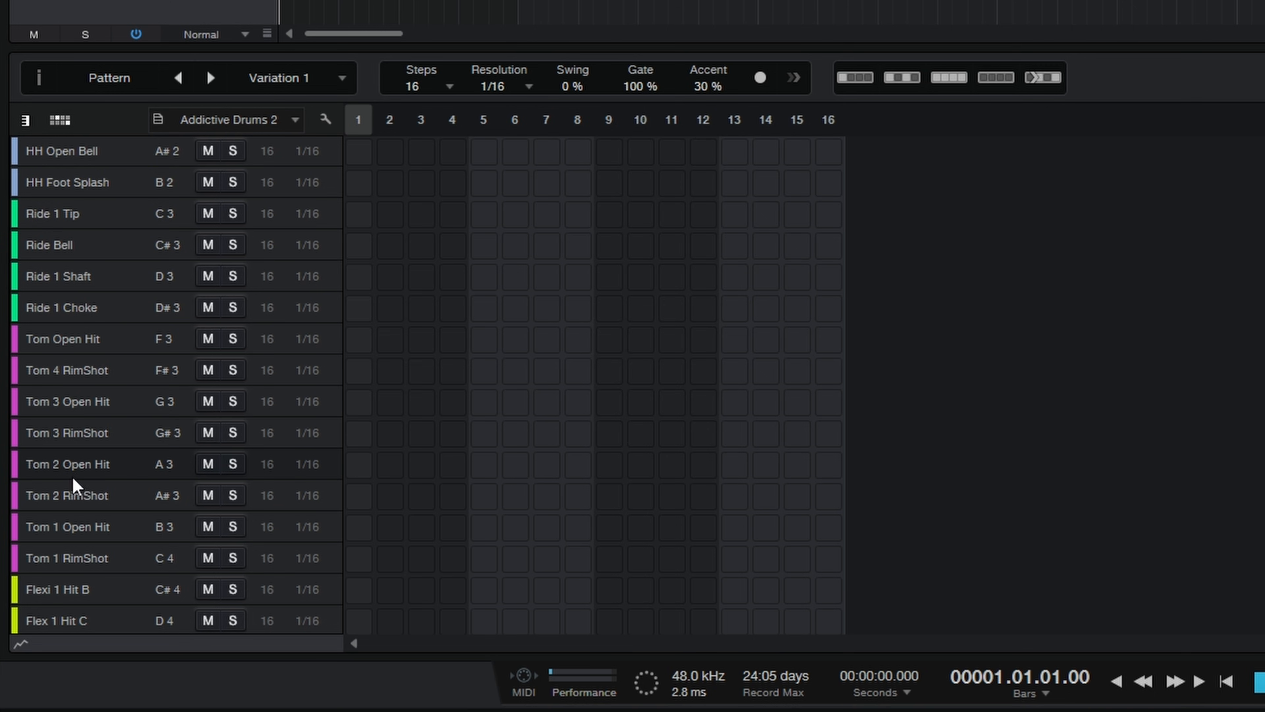
{"action": "scroll", "coordinate": [97, 461], "scroll_direction": "up", "scroll_amount": 7}
{"action": "scroll", "coordinate": [104, 436], "scroll_direction": "up", "scroll_amount": 1}
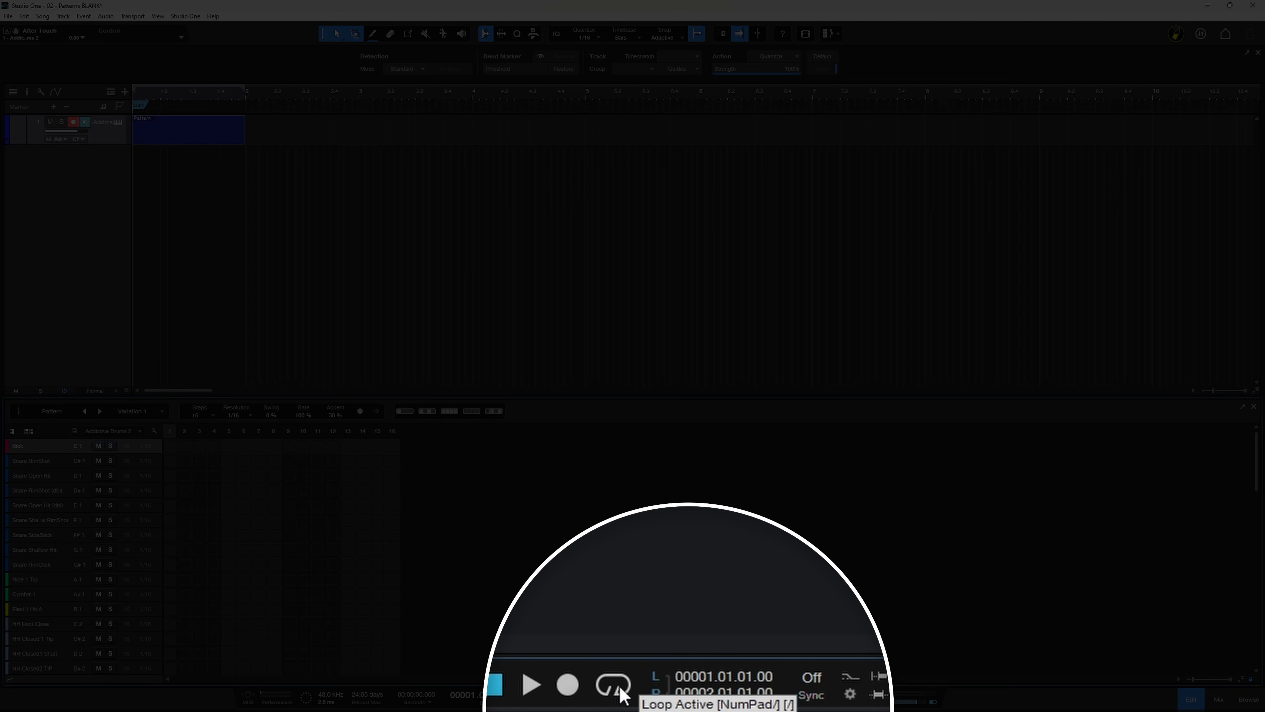
Step: Check the Loop Follows Selection option and activate looping for the one-bar pattern
{"action": "right_click", "coordinate": [622, 693]}
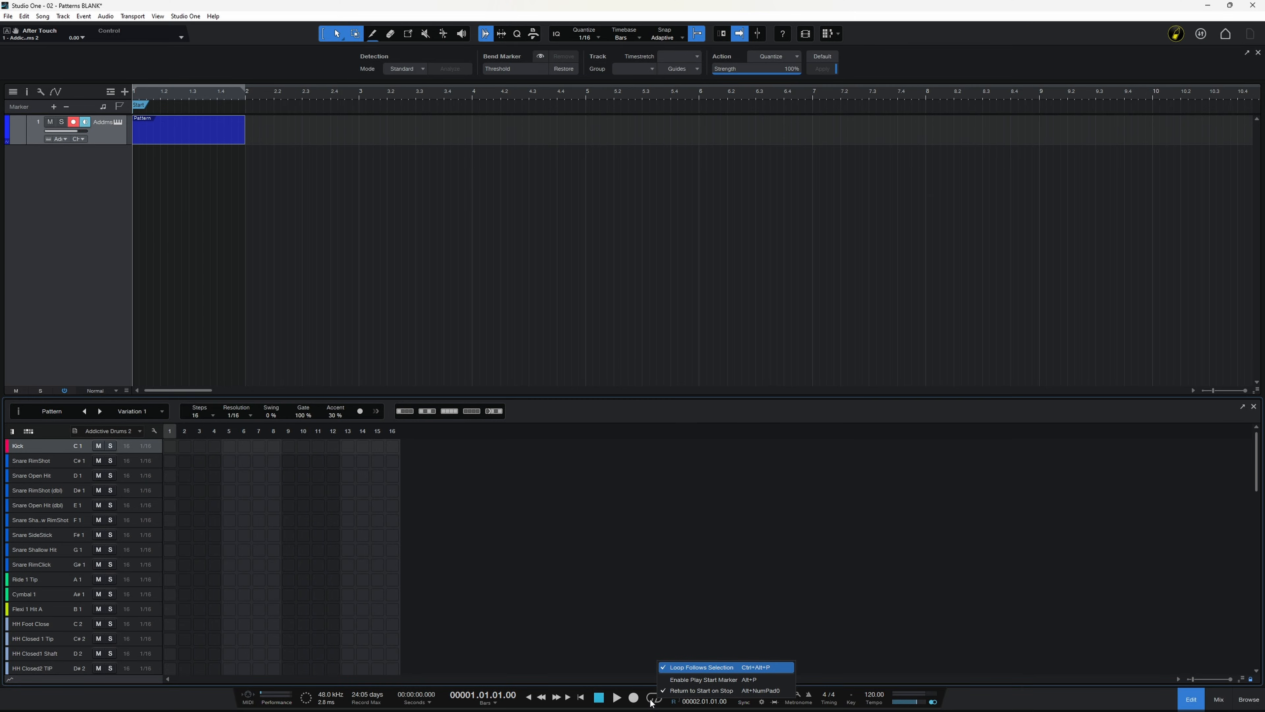
{"action": "left_click", "coordinate": [653, 699]}
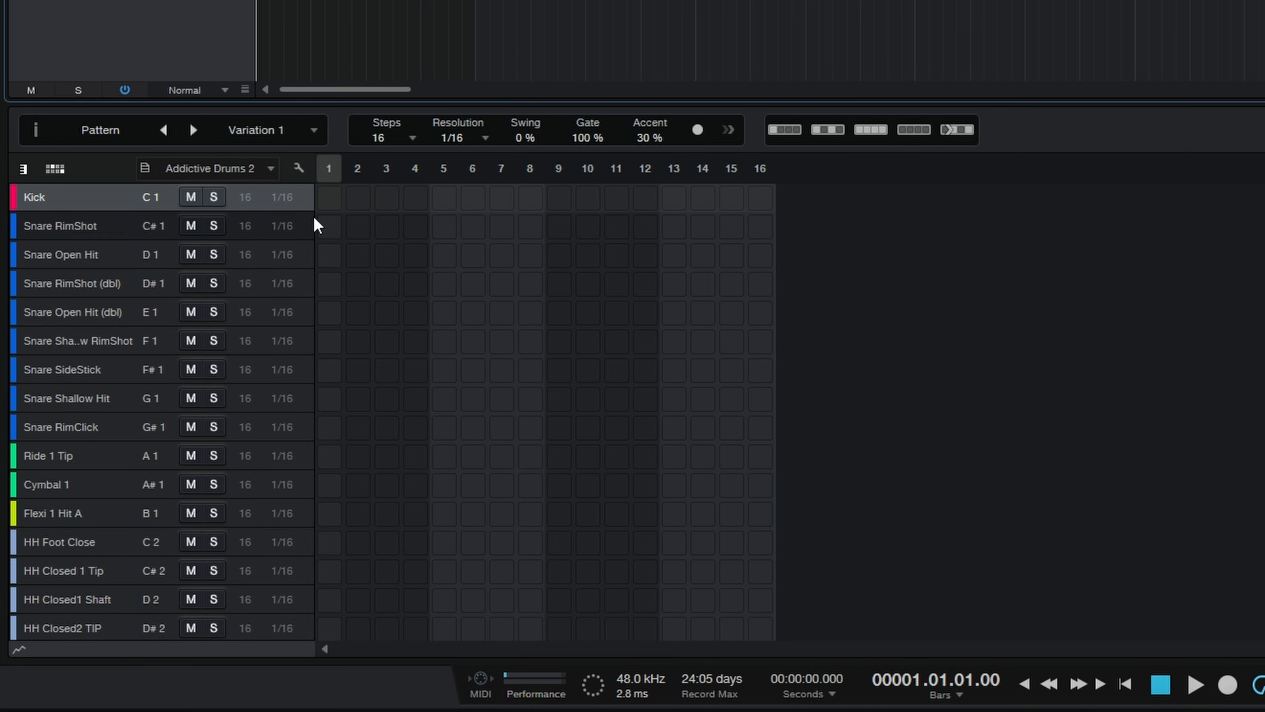
Step: Place Kick hits on steps 1, 7 and 9 of the pattern and play back the loop
{"action": "left_click", "coordinate": [332, 194]}
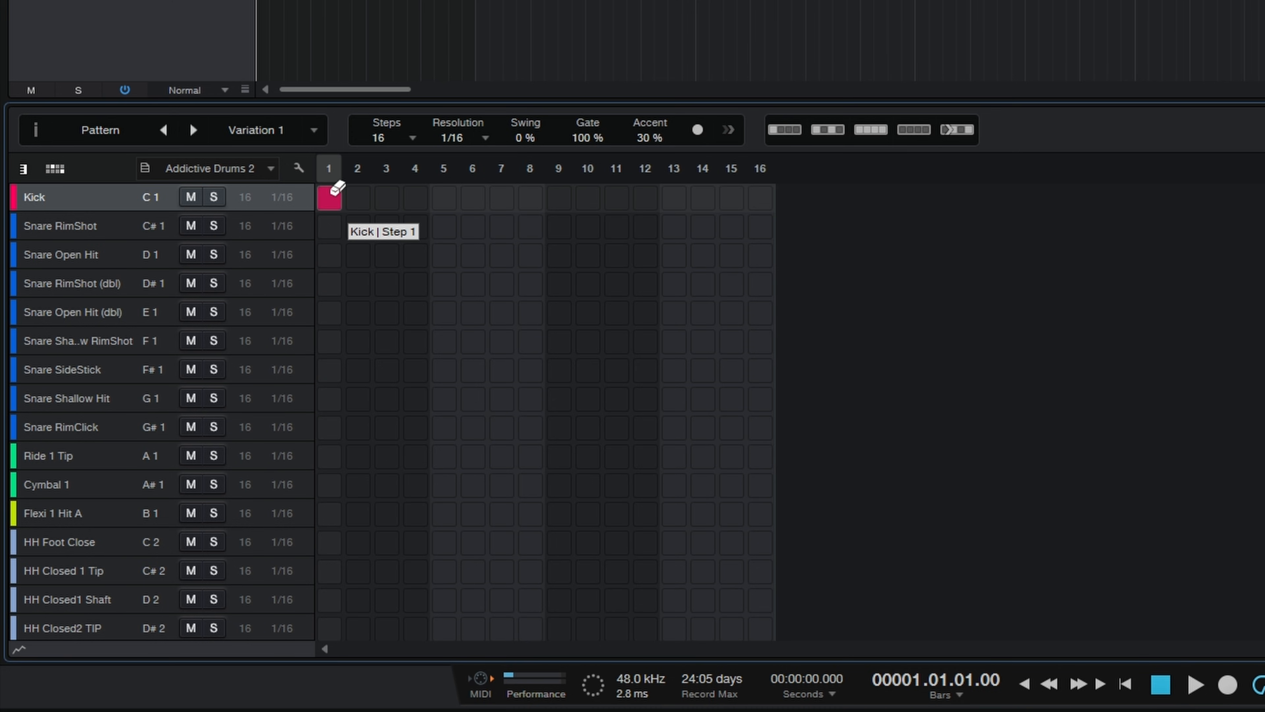
{"action": "left_click", "coordinate": [333, 194]}
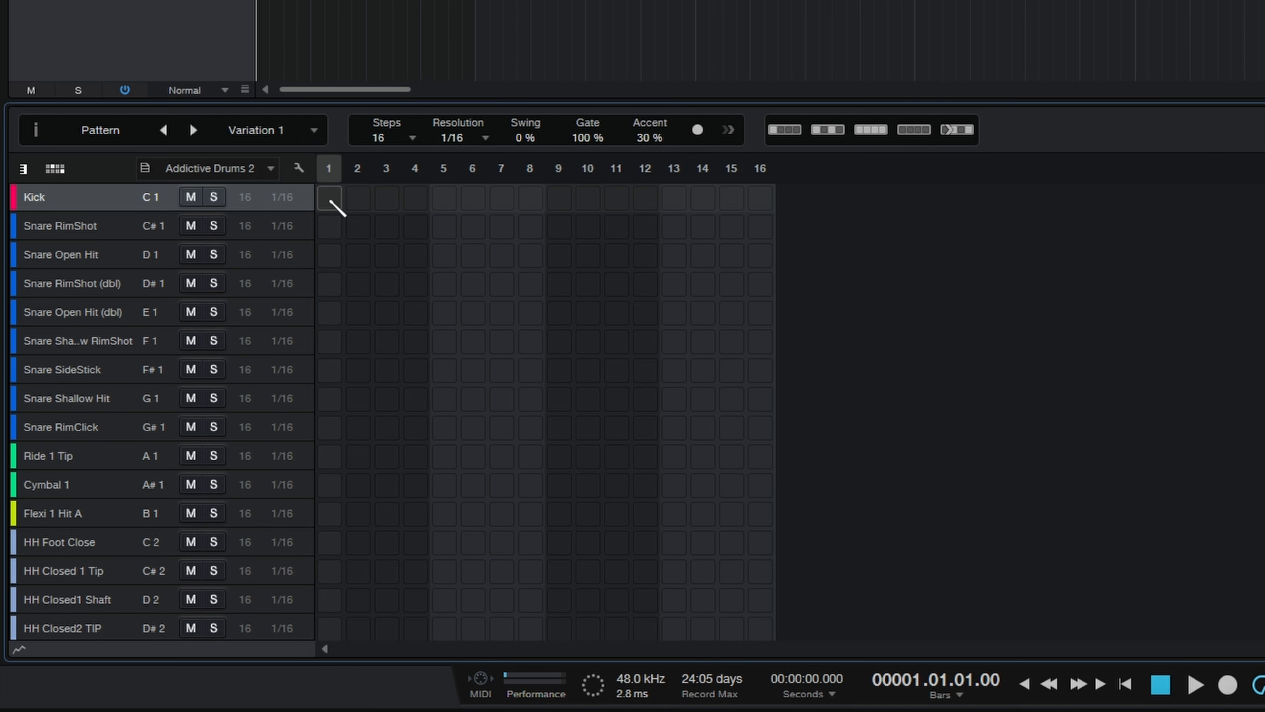
{"action": "left_click", "coordinate": [331, 202]}
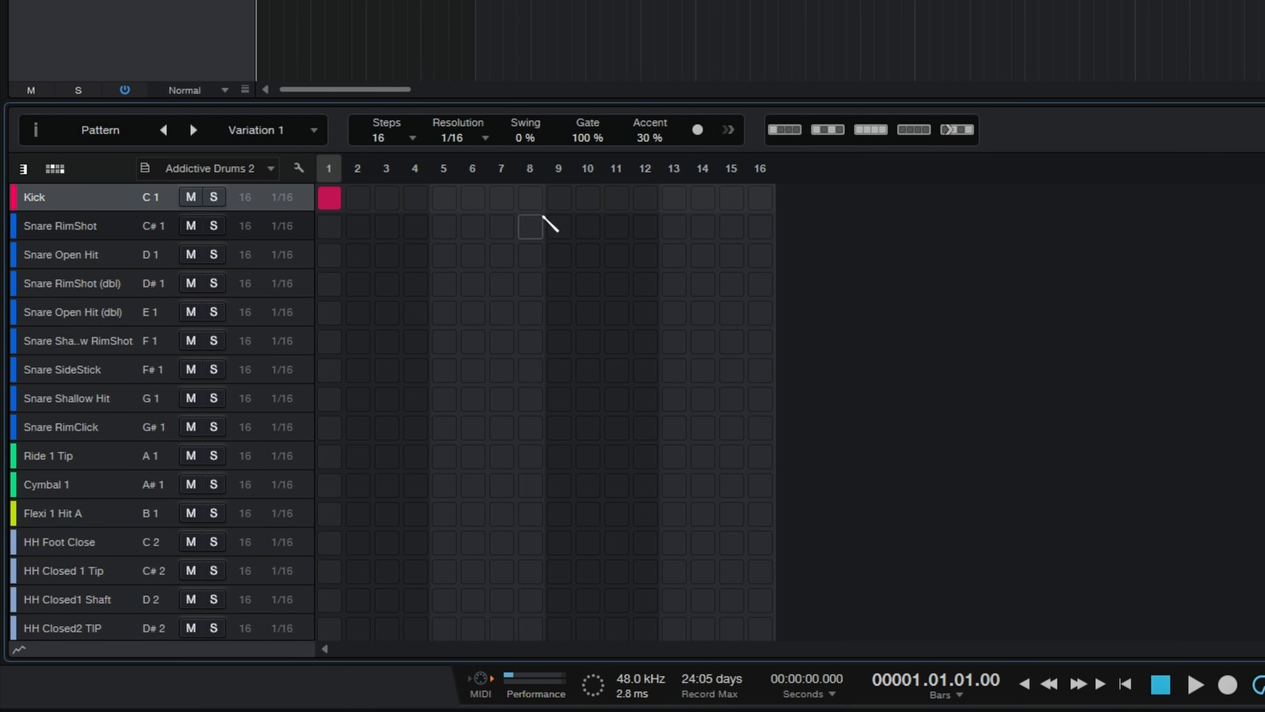
{"action": "left_click", "coordinate": [560, 201]}
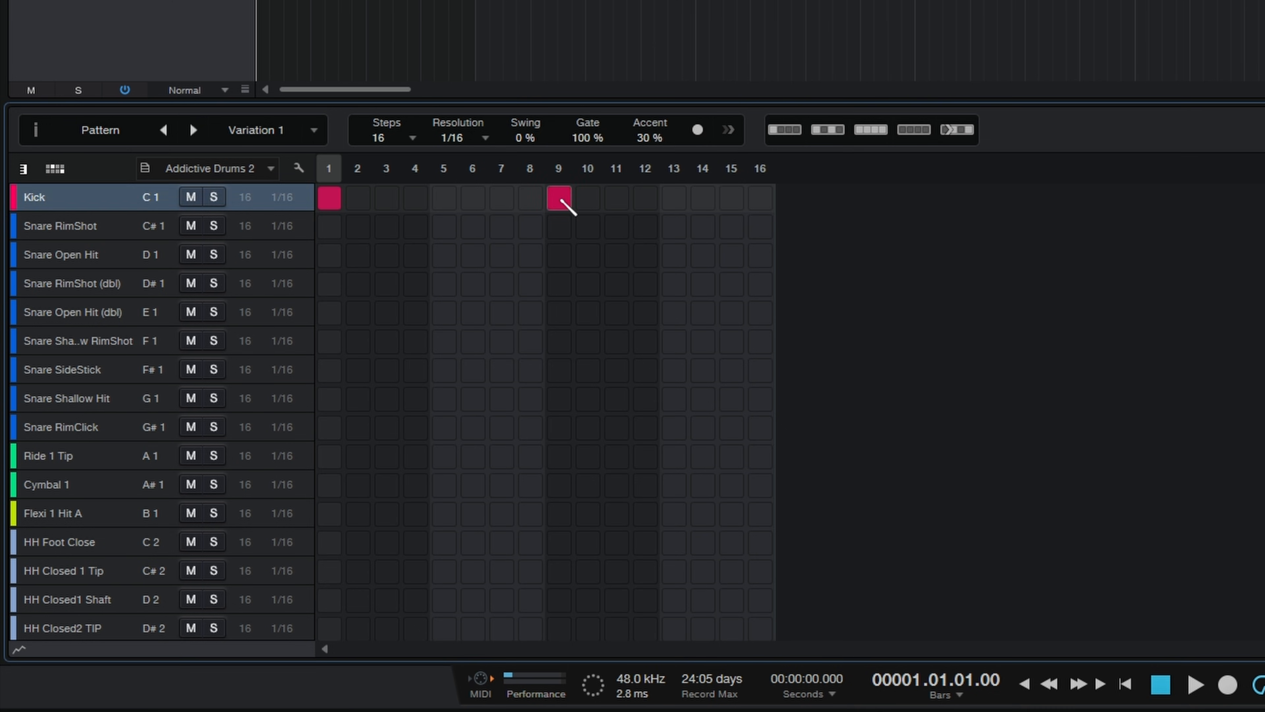
{"action": "left_click", "coordinate": [507, 197]}
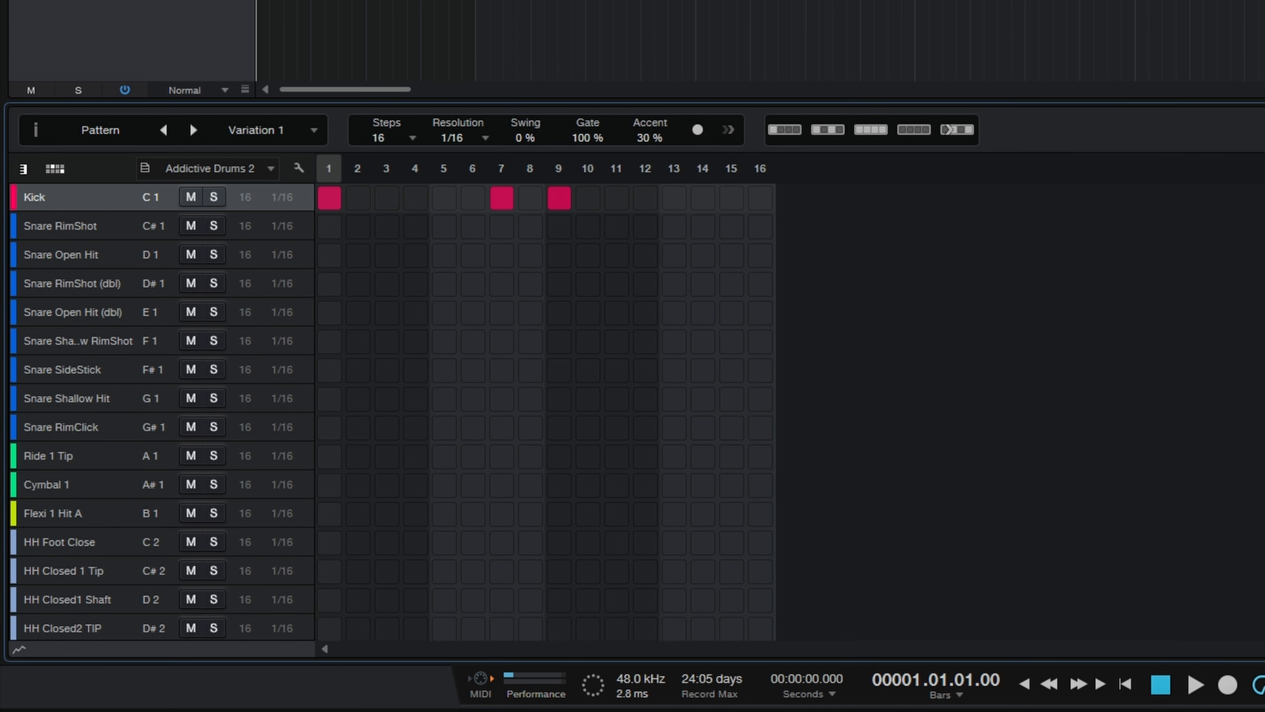
{"action": "key", "text": "space"}
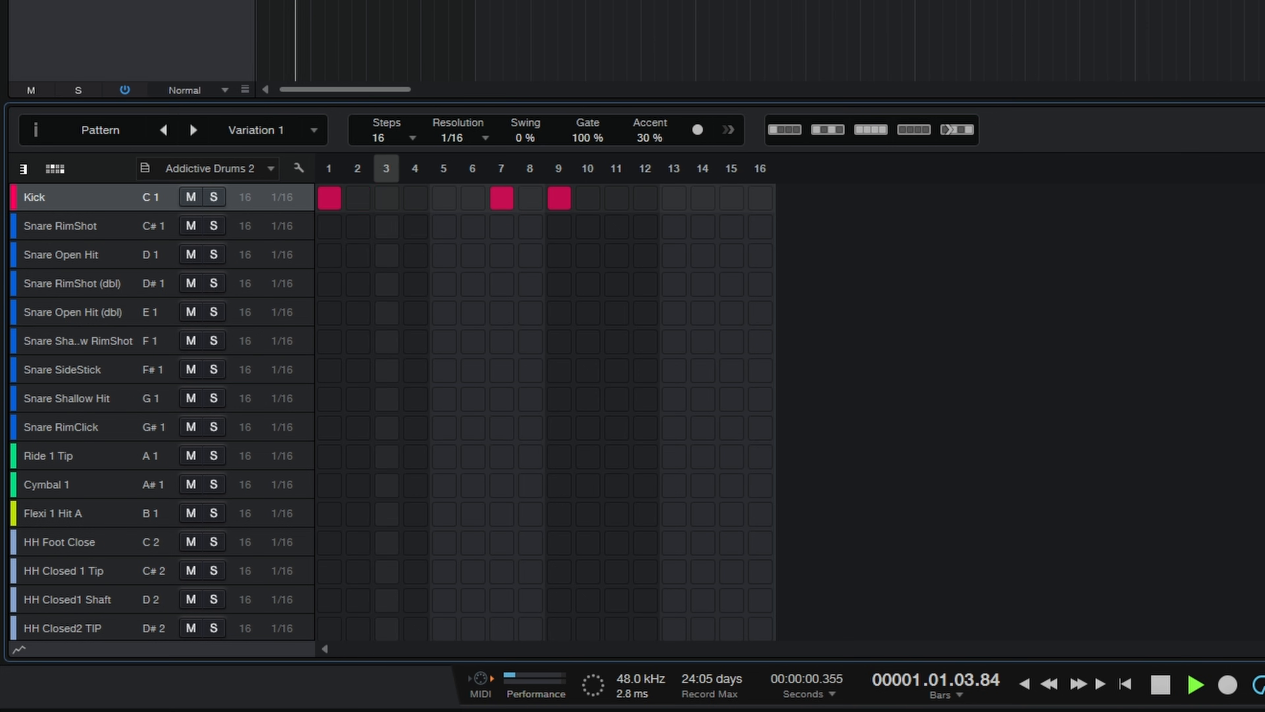
{"action": "key", "text": "space"}
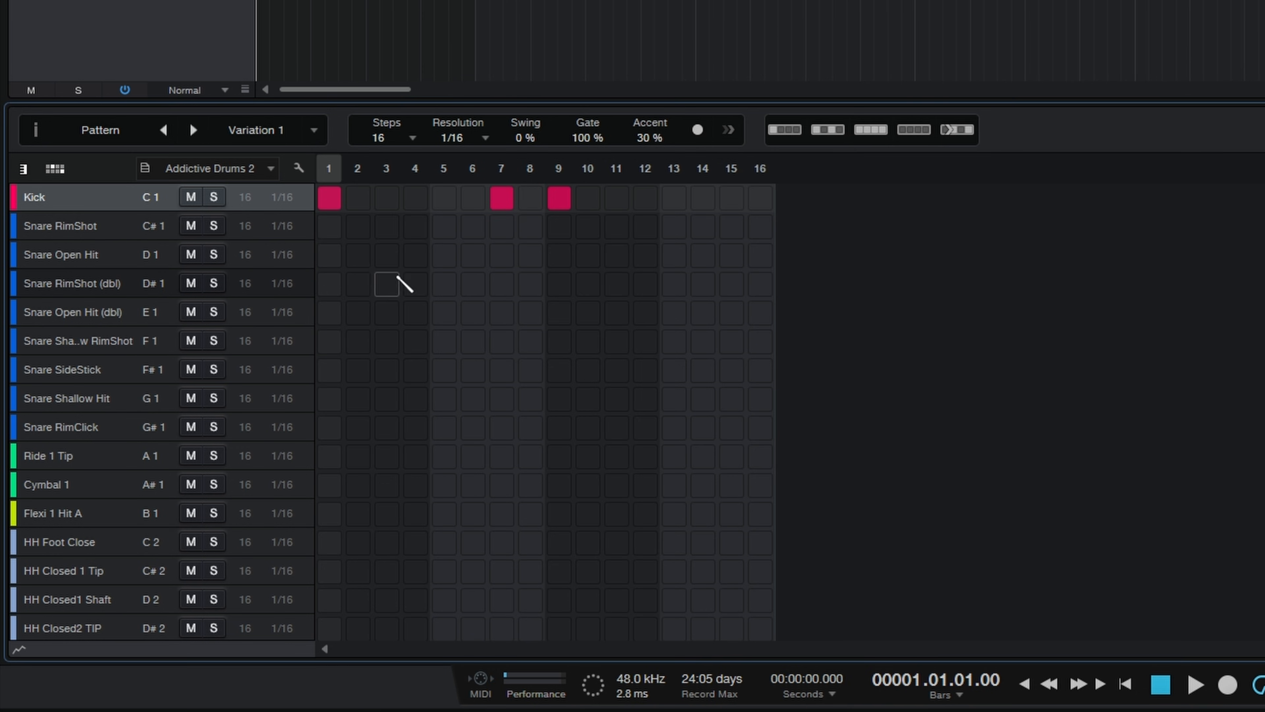
Step: Place Snare Open Hit notes on steps 5 and 13 and play back the kick and snare groove
{"action": "left_click", "coordinate": [447, 257]}
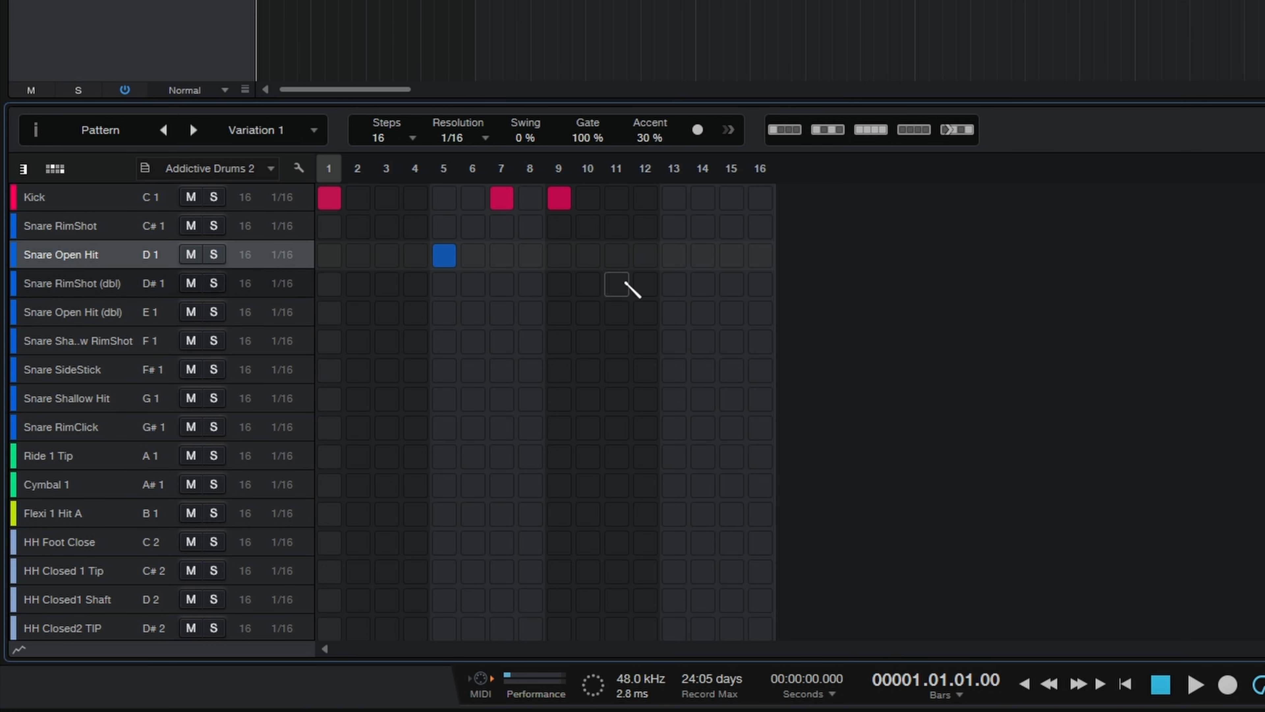
{"action": "left_click", "coordinate": [680, 259]}
{"action": "key", "text": "space"}
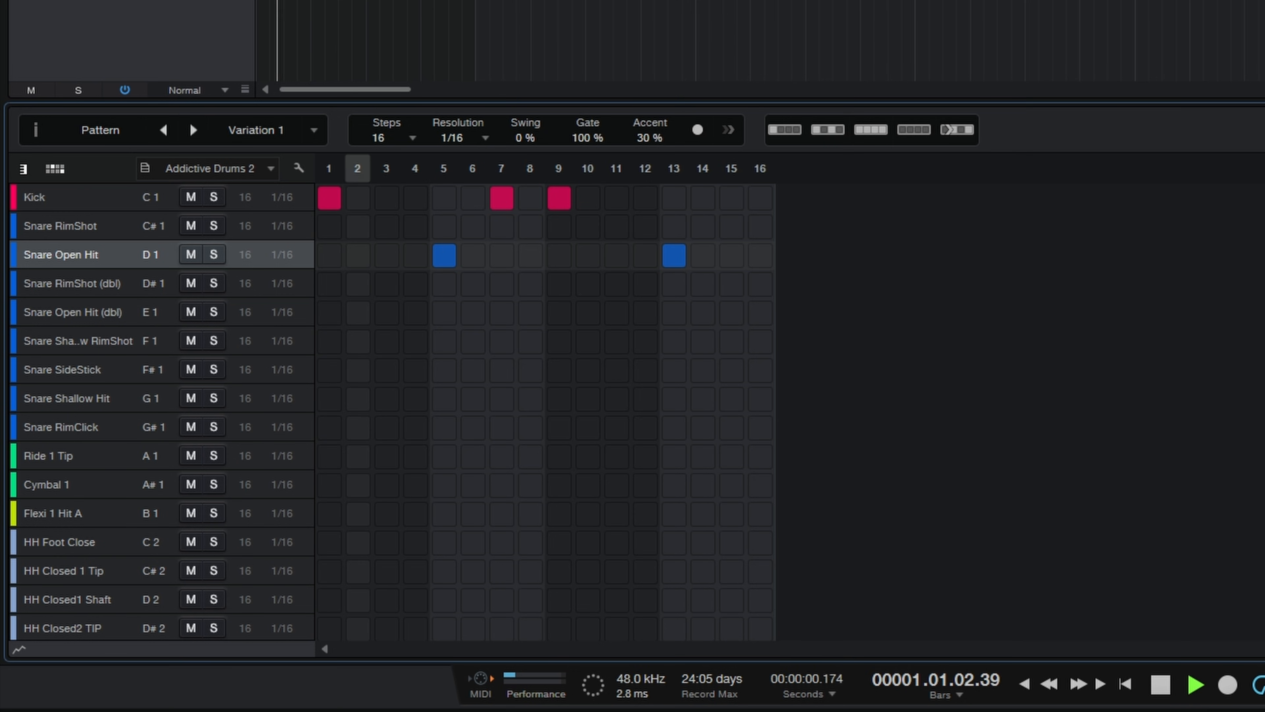
{"action": "key", "text": "space"}
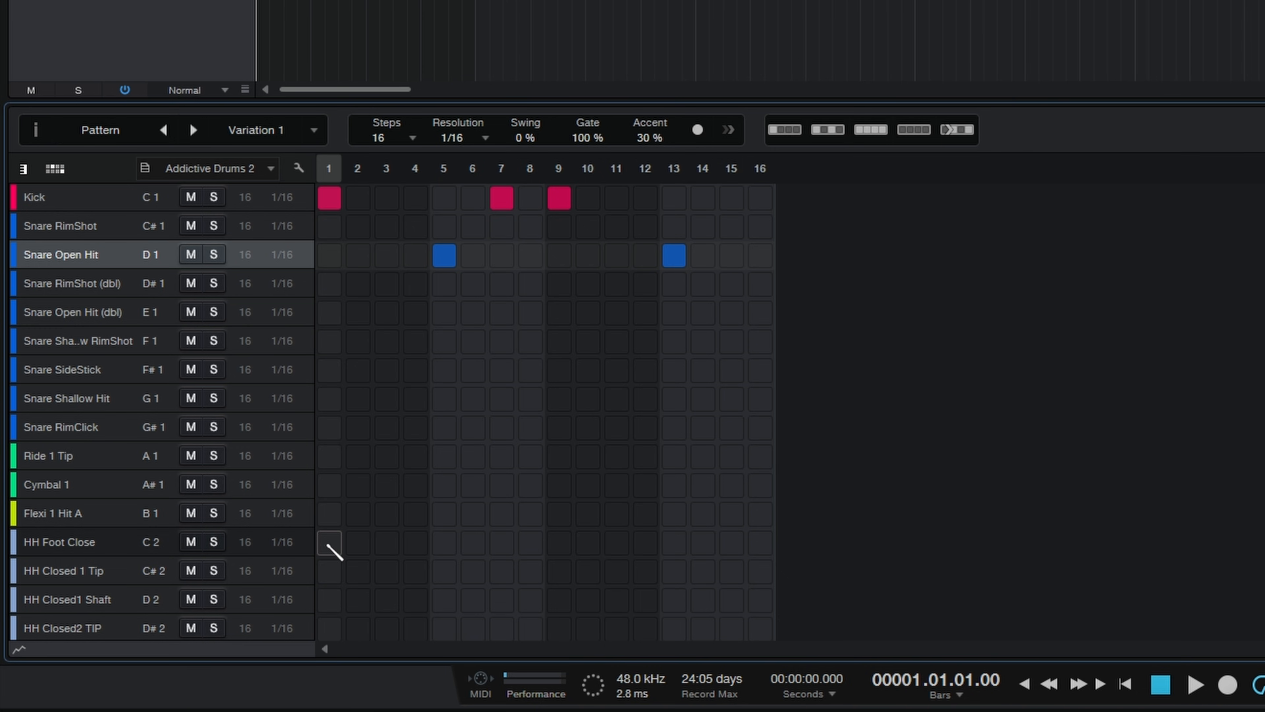
Step: Paint hits across all 16 steps of the HH Foot Close lane and erase them again
{"action": "left_click", "coordinate": [150, 537]}
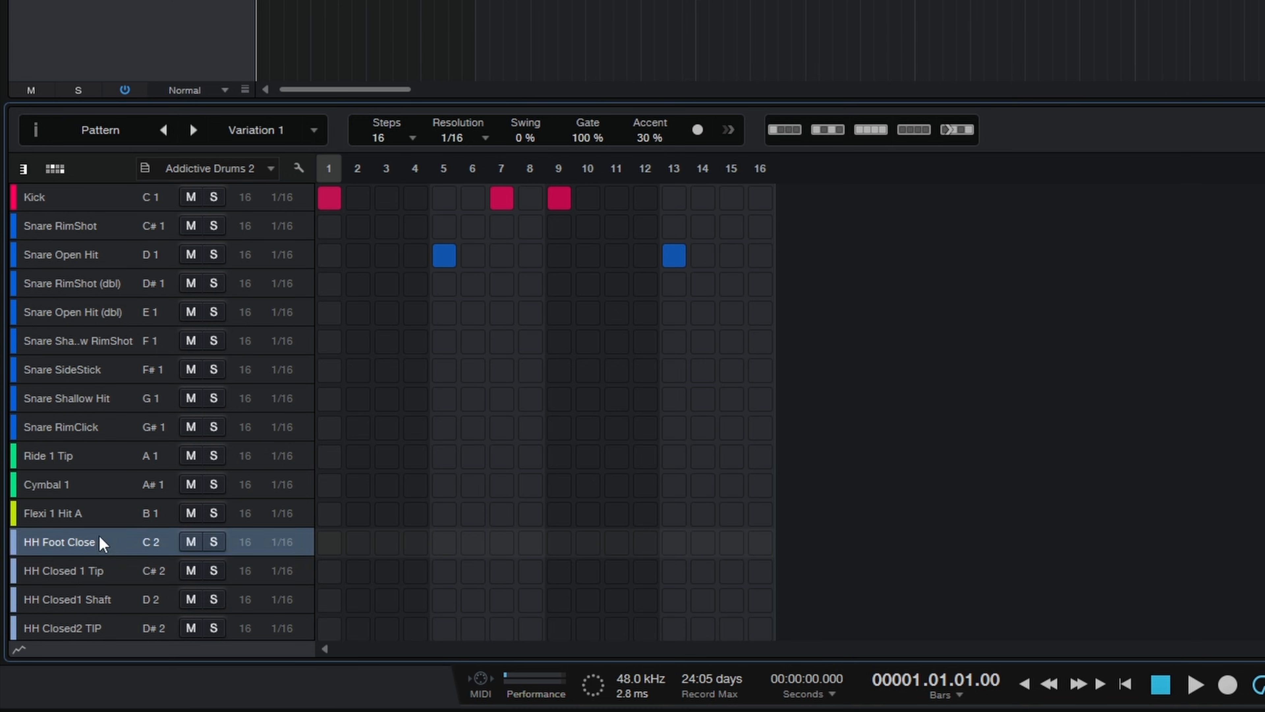
{"action": "left_click", "coordinate": [330, 544]}
{"action": "left_click", "coordinate": [357, 543]}
{"action": "left_click_drag", "start_coordinate": [347, 541], "coordinate": [759, 544]}
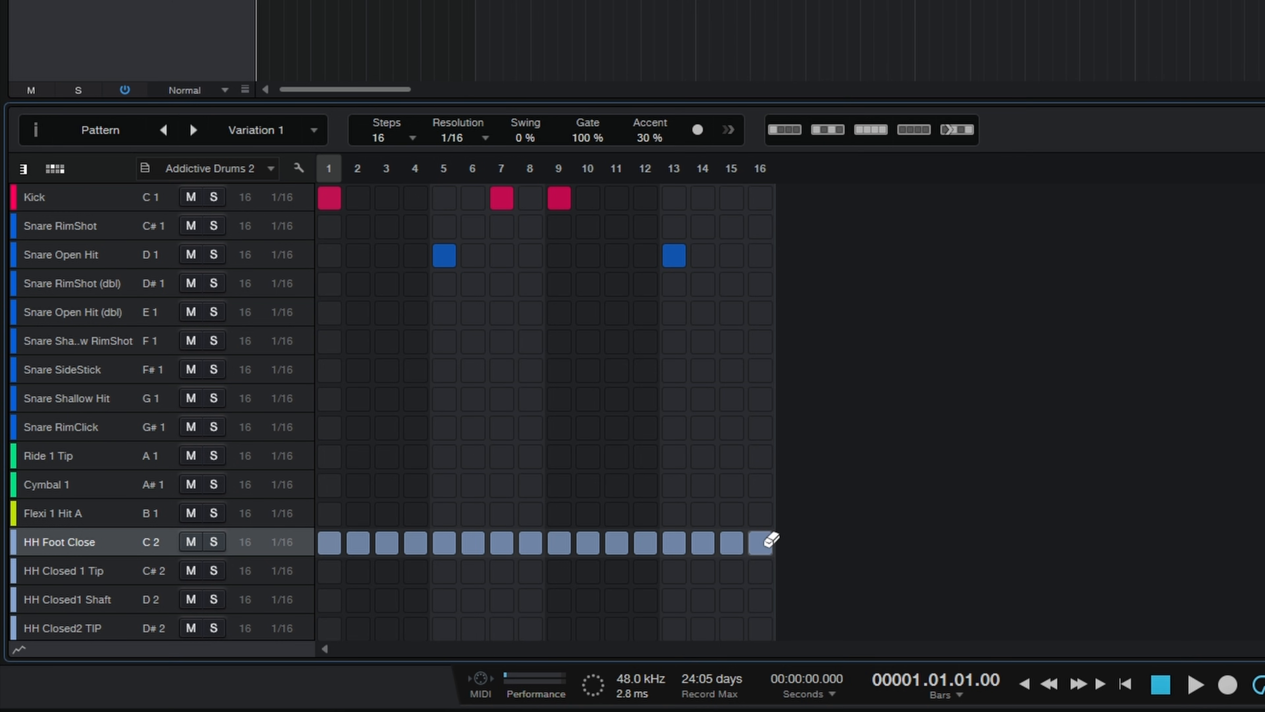
{"action": "left_click_drag", "start_coordinate": [761, 542], "coordinate": [337, 542]}
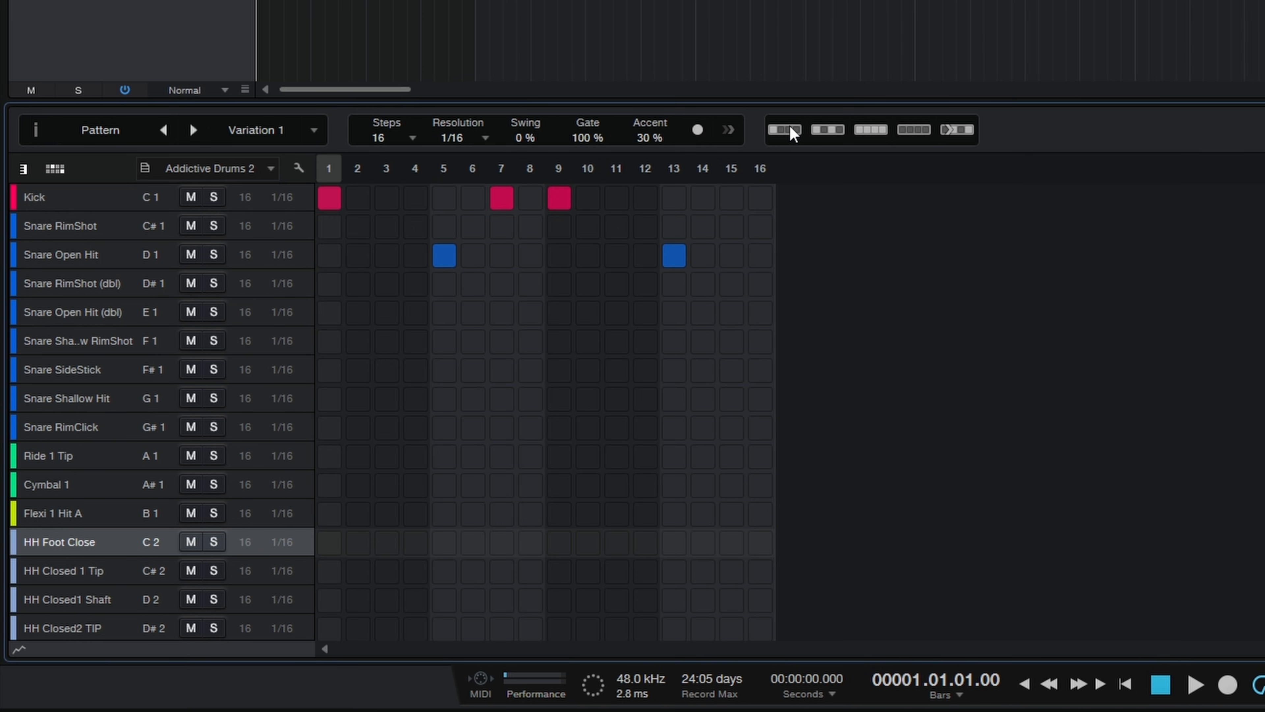
Step: Try filling the HH Foot Close lane on every fourth, every second and every step, clearing each fill again
{"action": "left_click", "coordinate": [792, 130]}
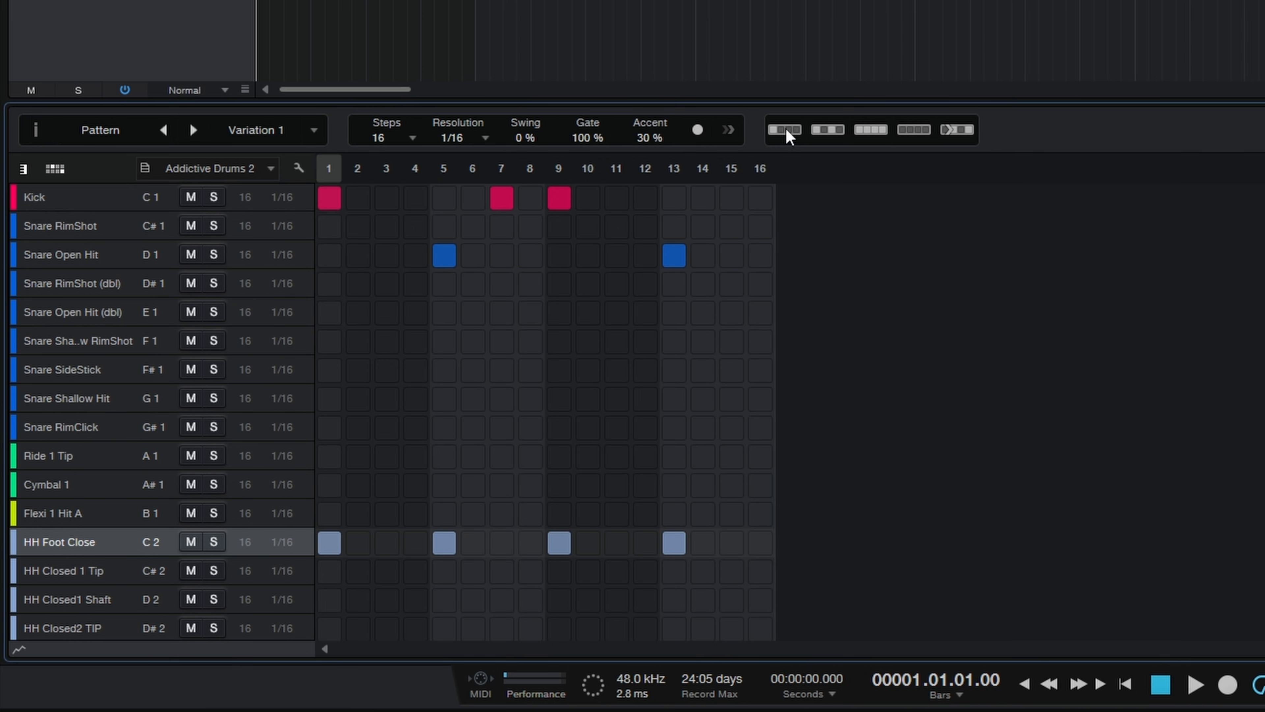
{"action": "left_click", "coordinate": [786, 130]}
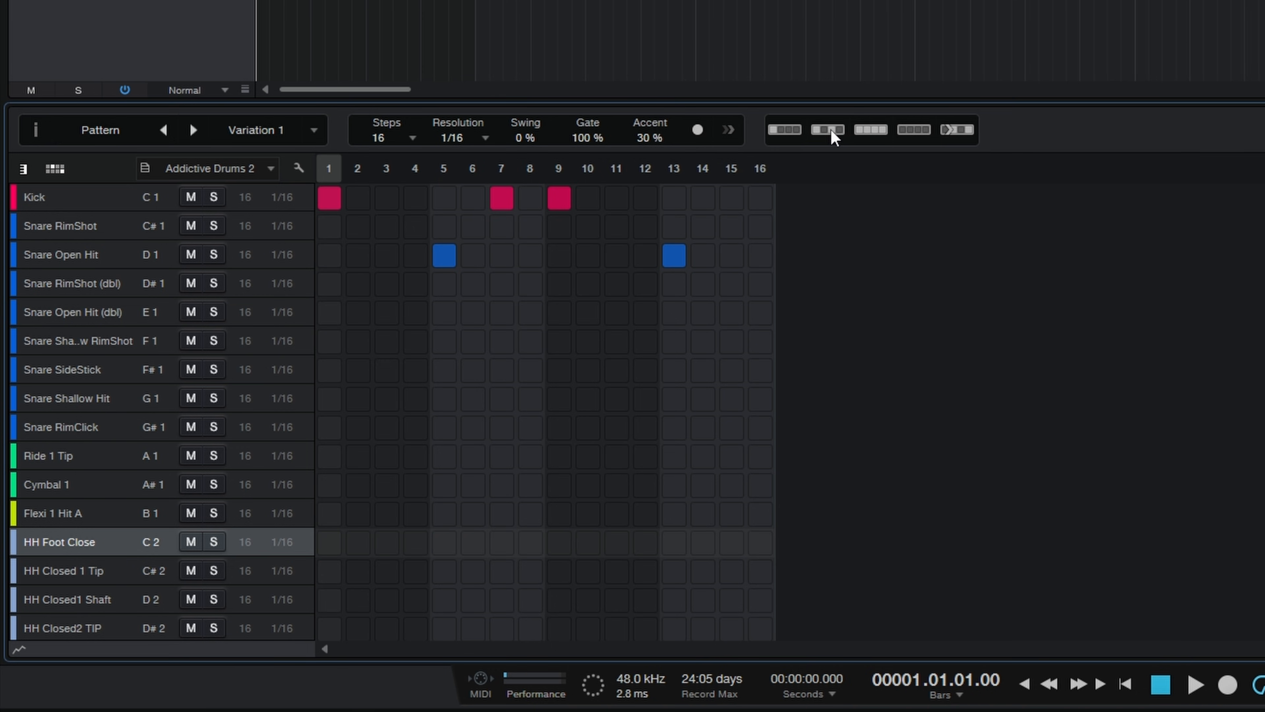
{"action": "left_click", "coordinate": [831, 129]}
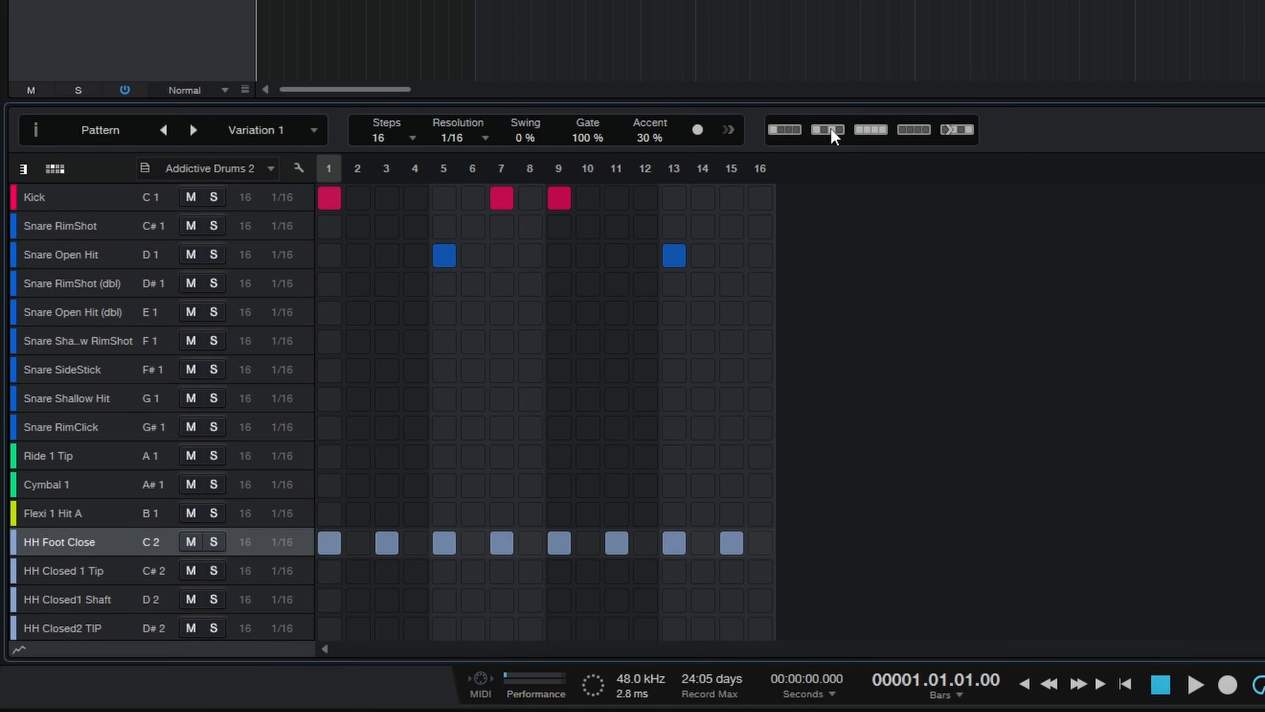
{"action": "left_click", "coordinate": [831, 129]}
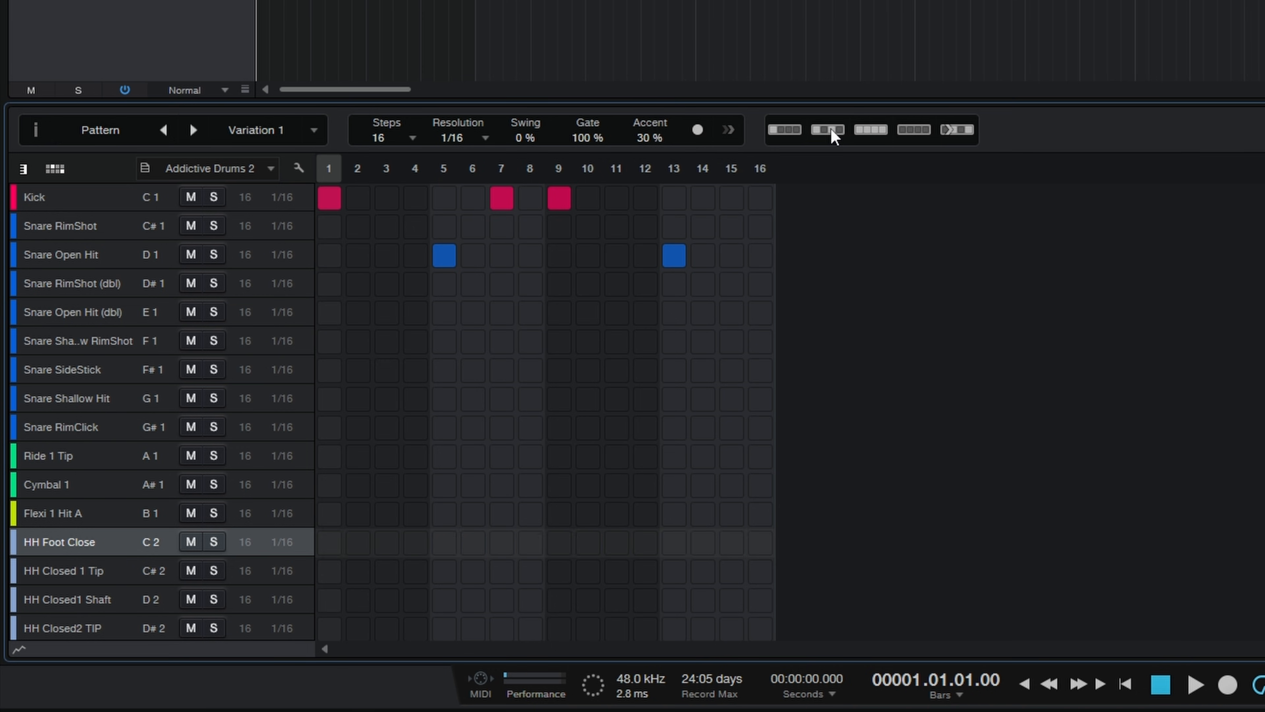
{"action": "left_click", "coordinate": [870, 129]}
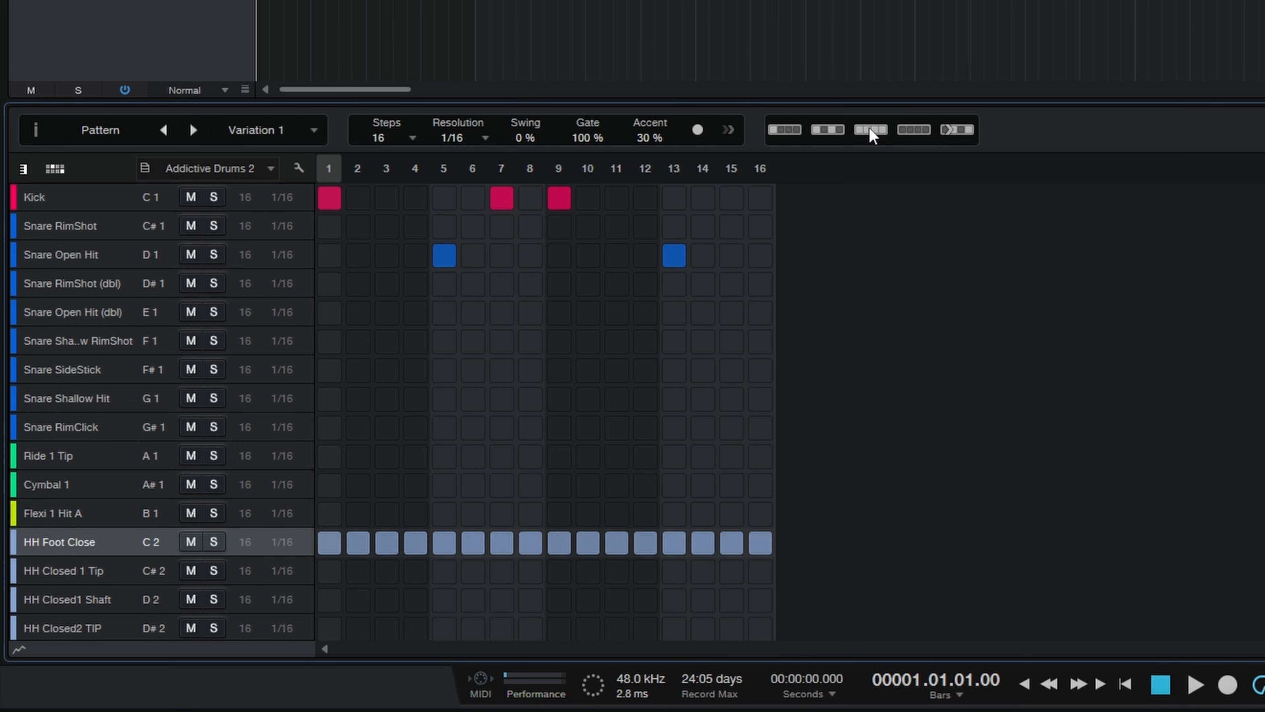
{"action": "left_click", "coordinate": [872, 130]}
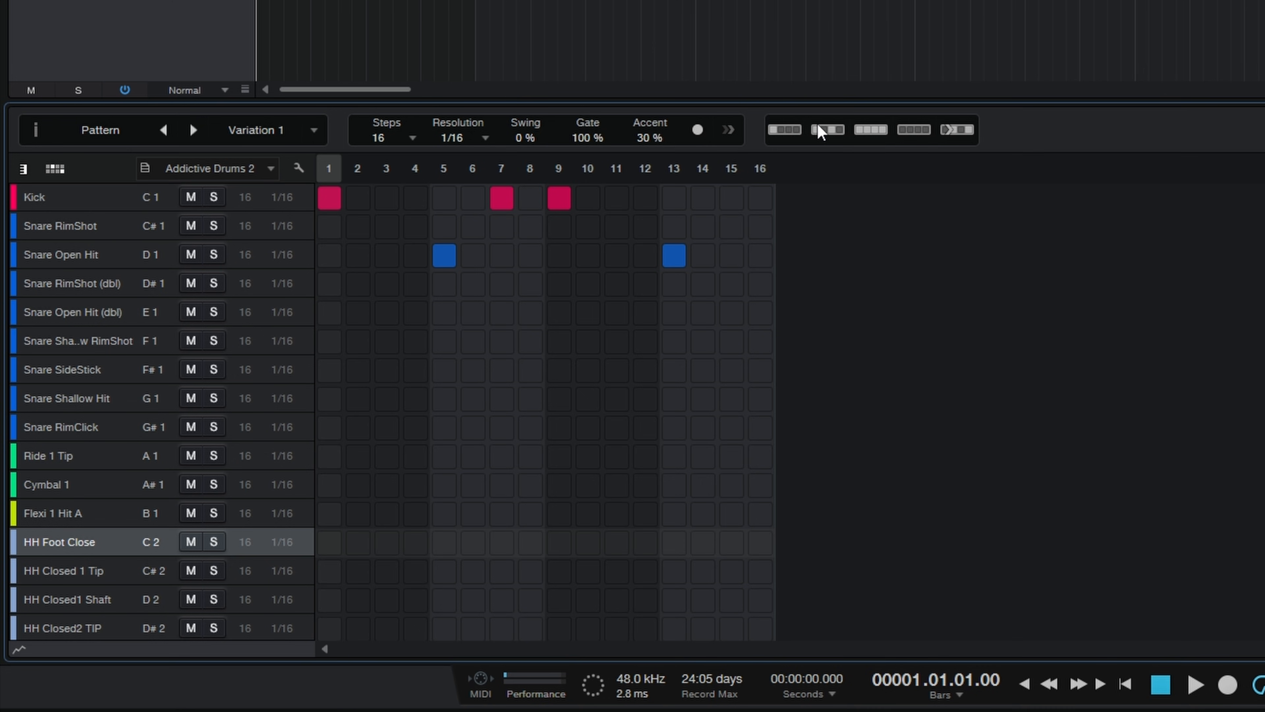
Step: Fill the HH Foot Close lane on every second step, try Shift Lane four times, and play back the pattern
{"action": "left_click", "coordinate": [828, 130]}
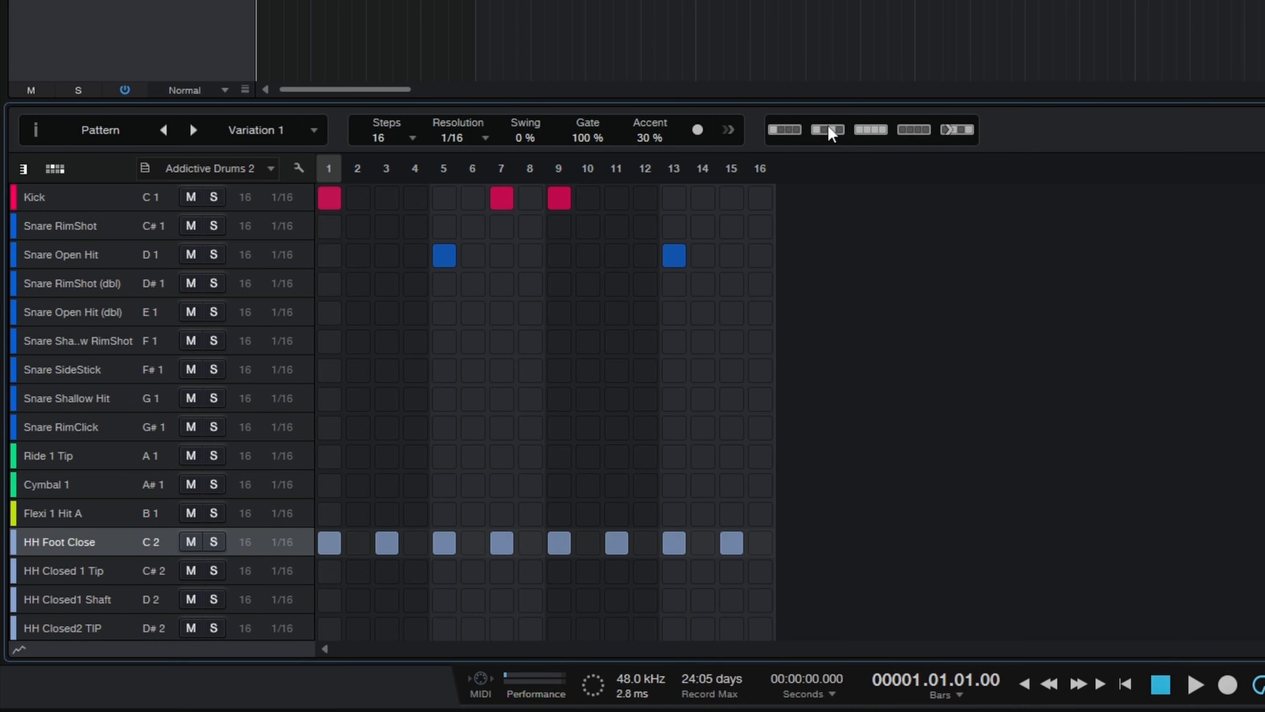
{"action": "left_click", "coordinate": [952, 131]}
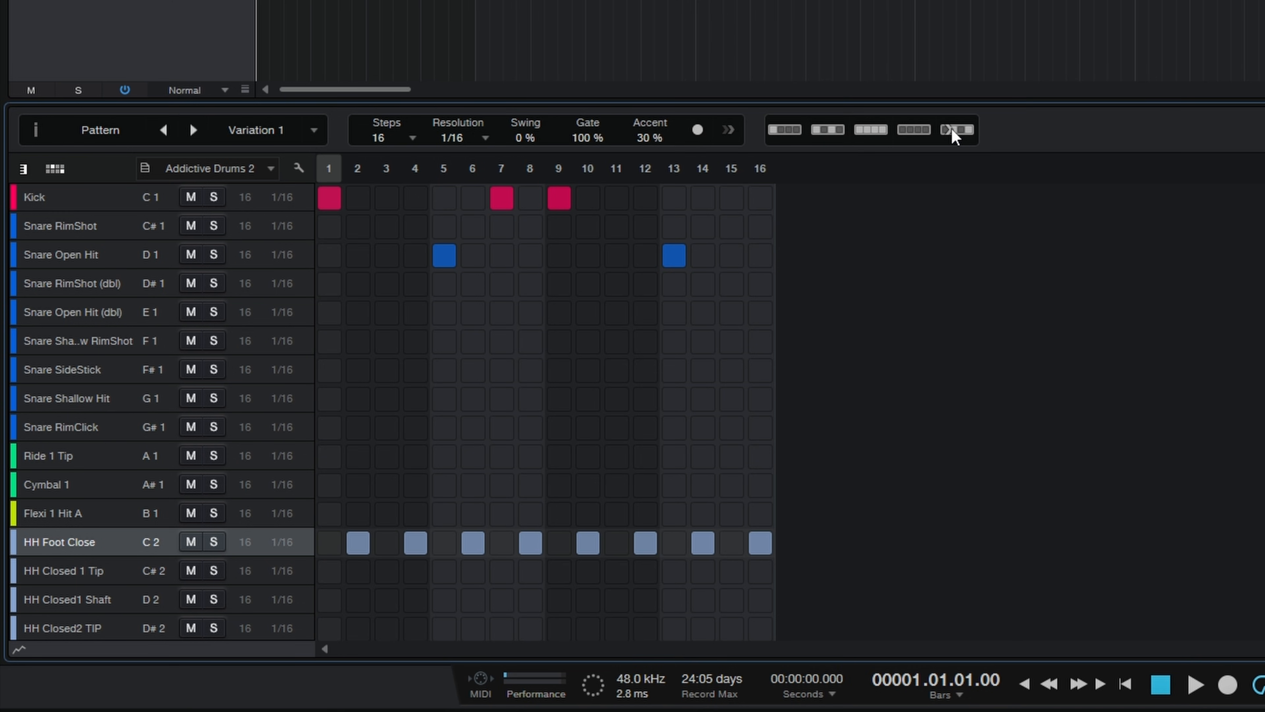
{"action": "left_click", "coordinate": [951, 128]}
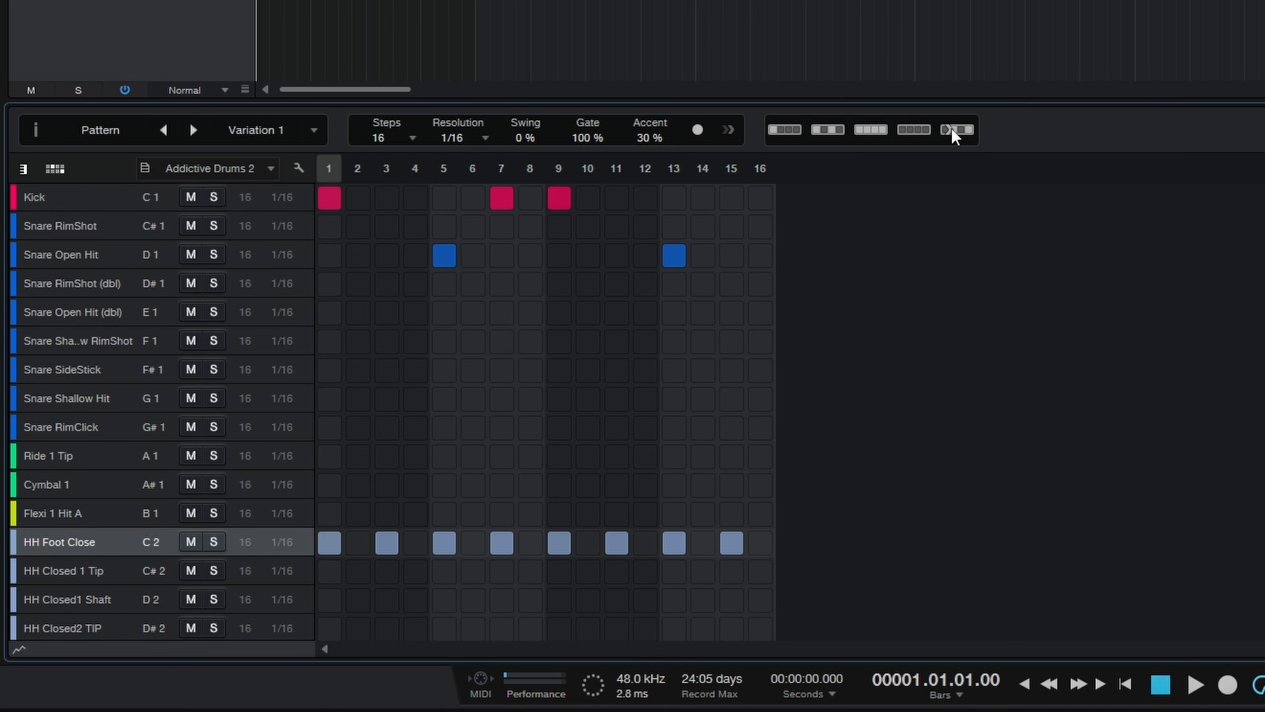
{"action": "left_click", "coordinate": [952, 128]}
{"action": "left_click", "coordinate": [952, 130]}
{"action": "key", "text": "space"}
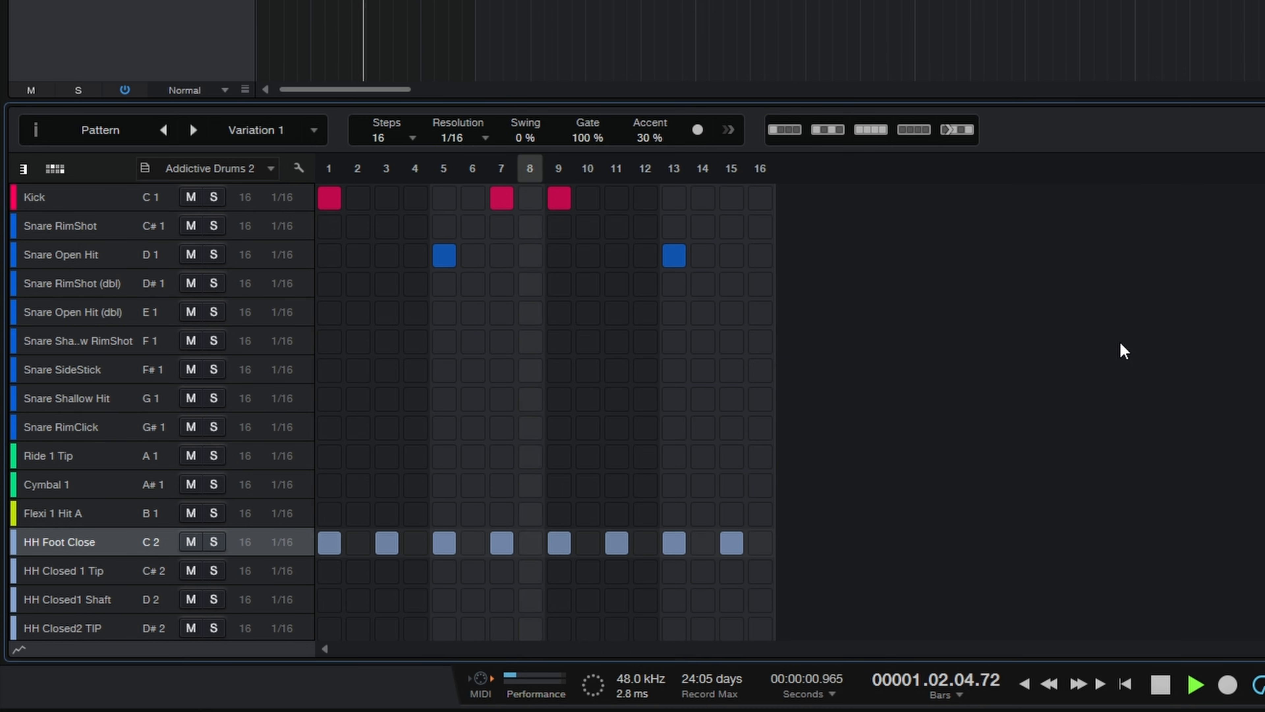
{"action": "key", "text": "space"}
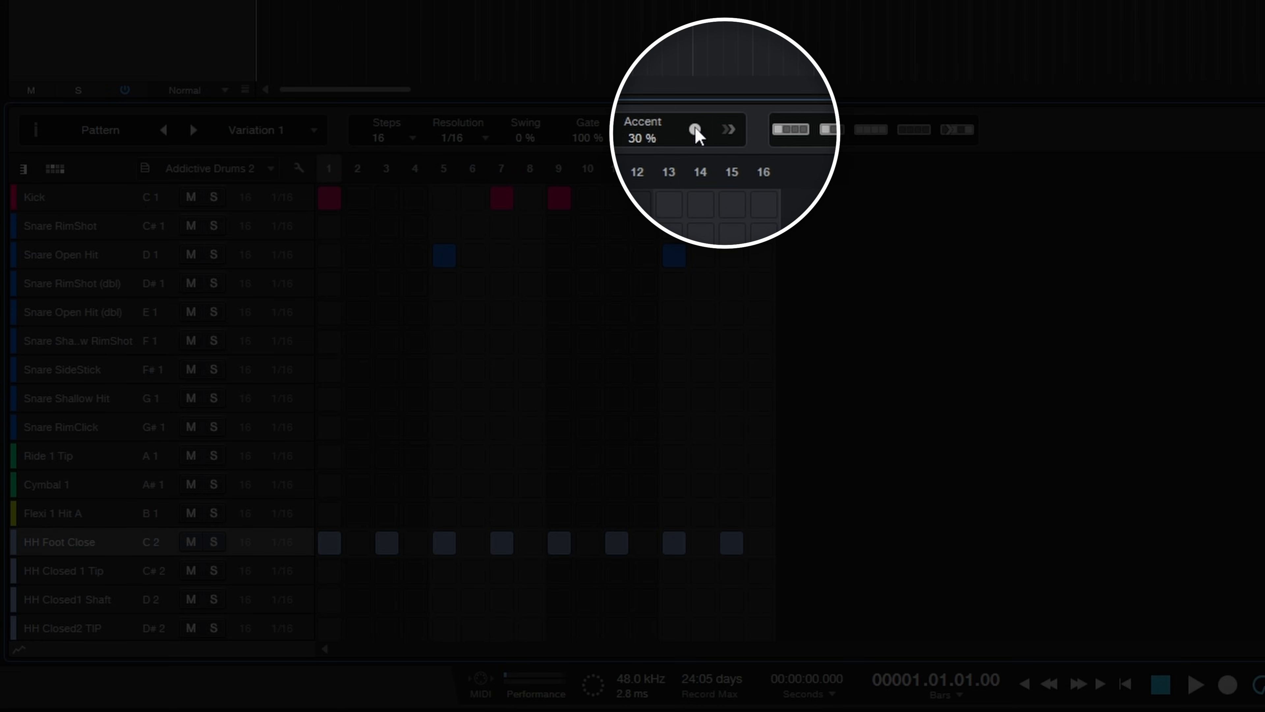
Step: Step-record Ride 1 Tip hits from step 1 with an inserted rest after each hit, and play back the pattern
{"action": "left_click", "coordinate": [695, 131]}
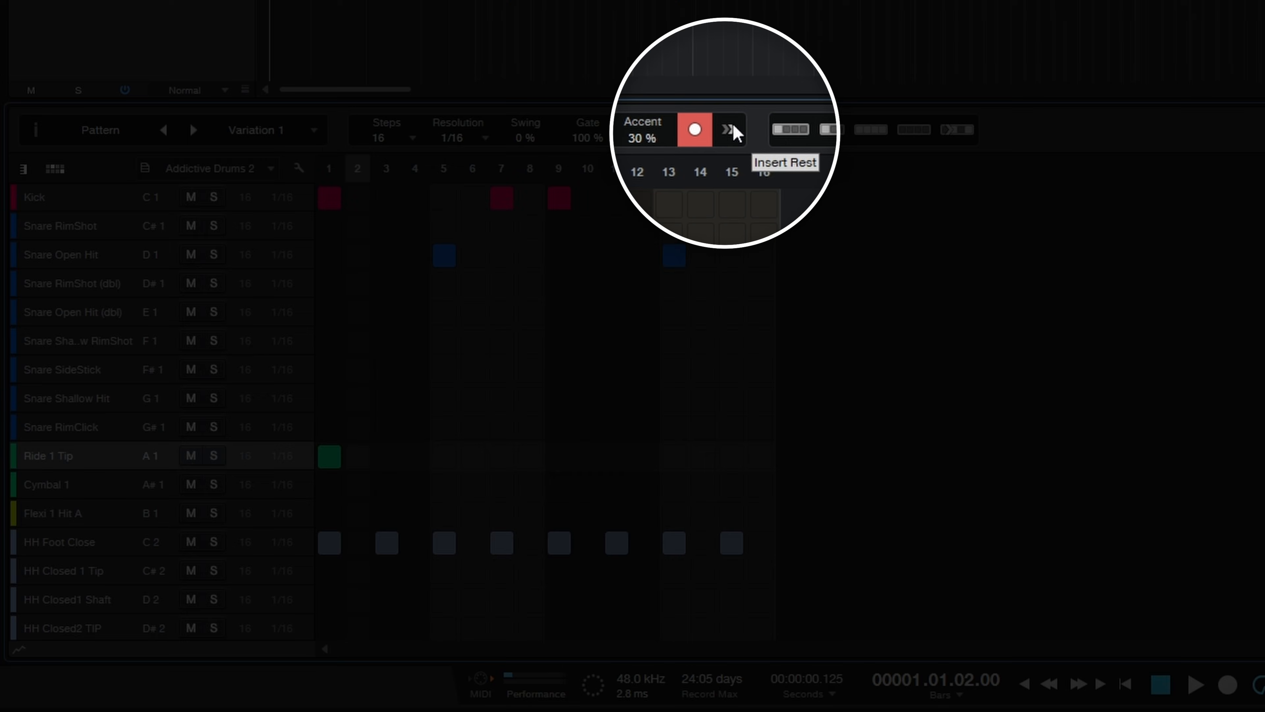
{"action": "left_click", "coordinate": [732, 125]}
{"action": "left_click", "coordinate": [732, 125]}
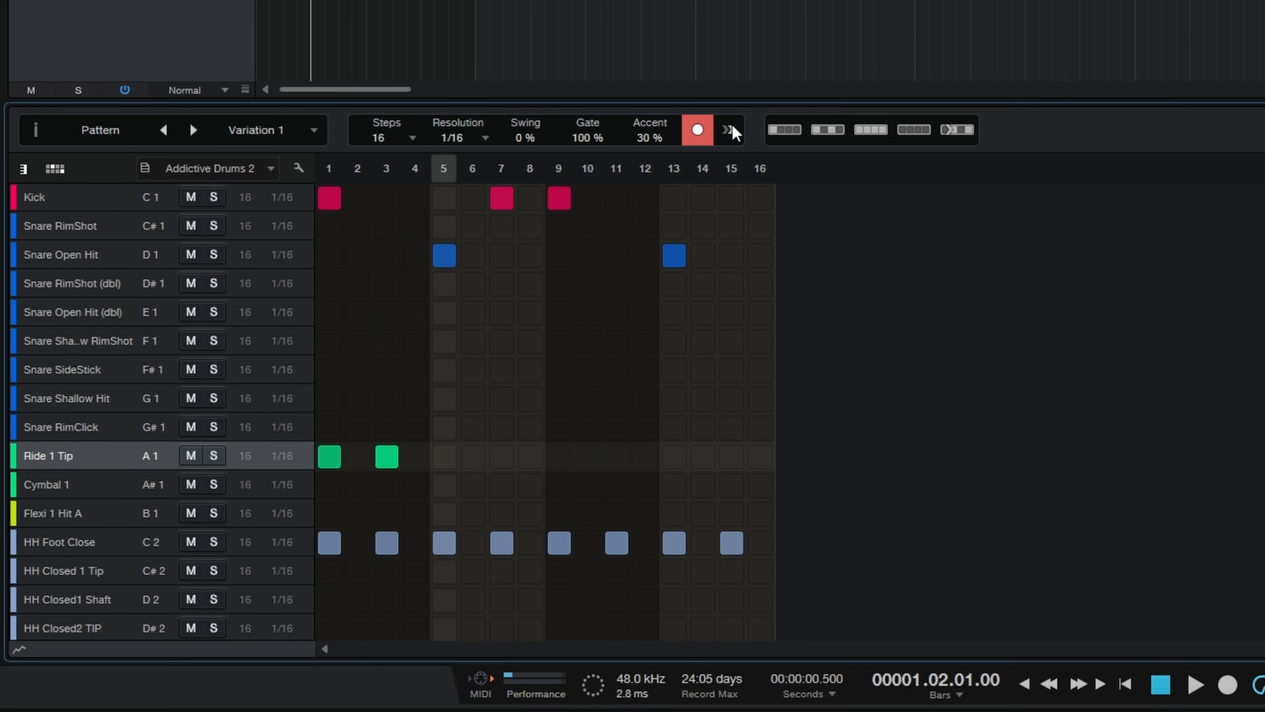
{"action": "left_click", "coordinate": [732, 124]}
{"action": "left_click", "coordinate": [732, 124]}
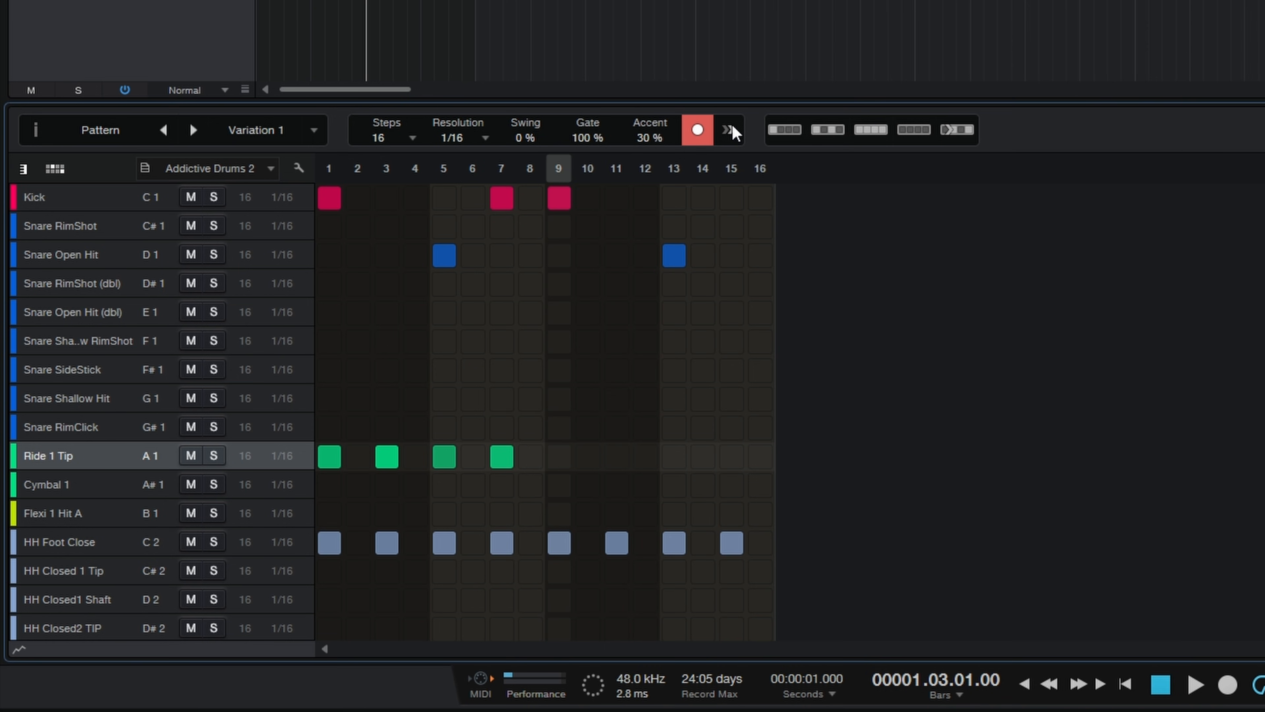
{"action": "left_click", "coordinate": [732, 124]}
{"action": "left_click", "coordinate": [732, 124]}
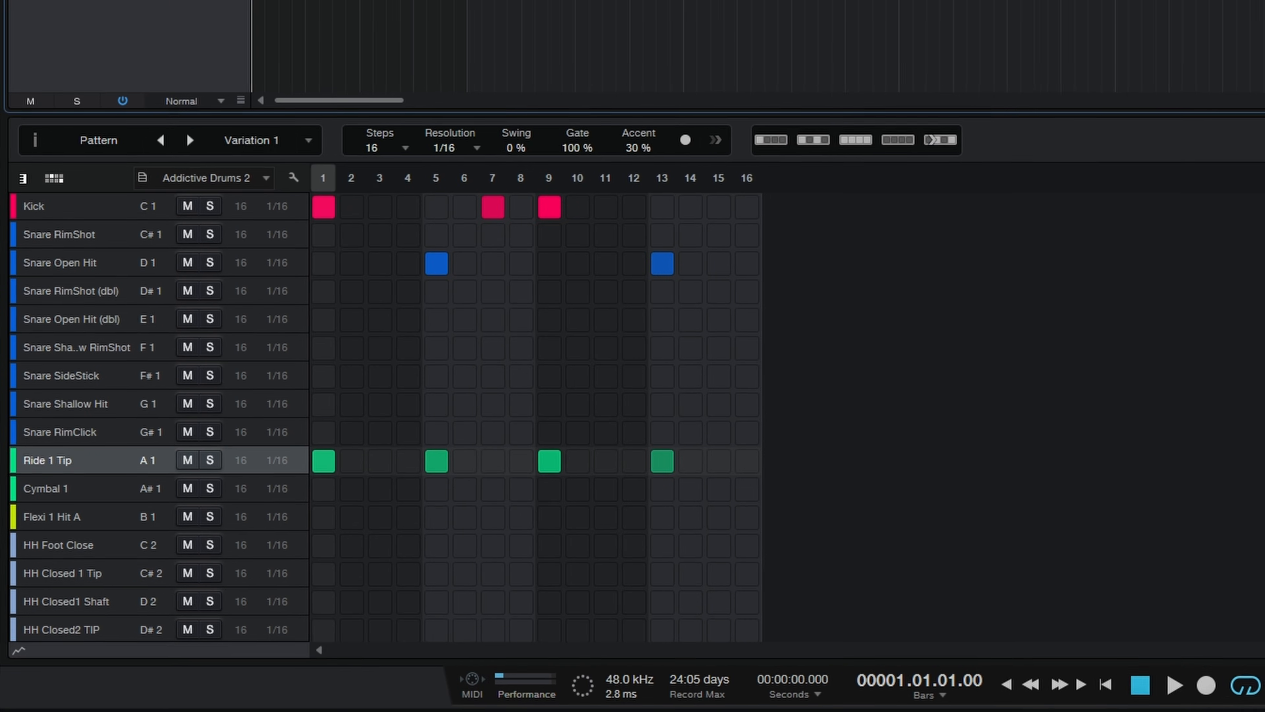
{"action": "key", "text": "space"}
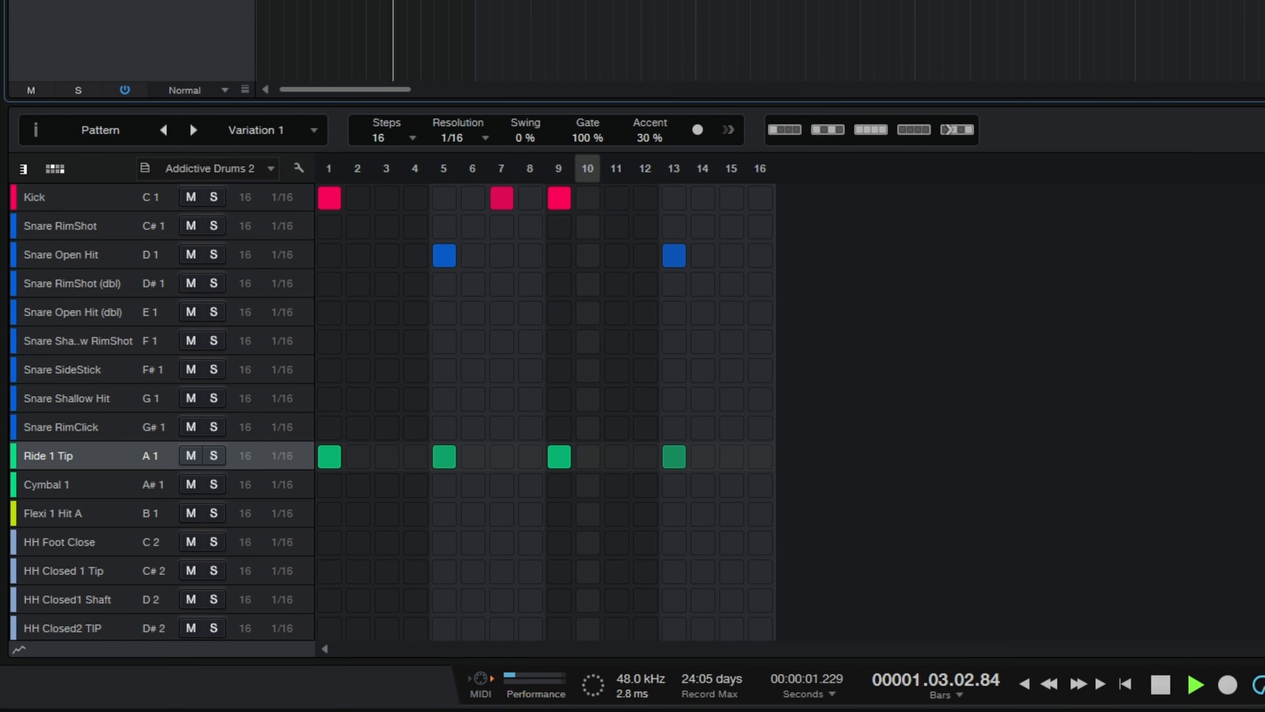
{"action": "key", "text": "space"}
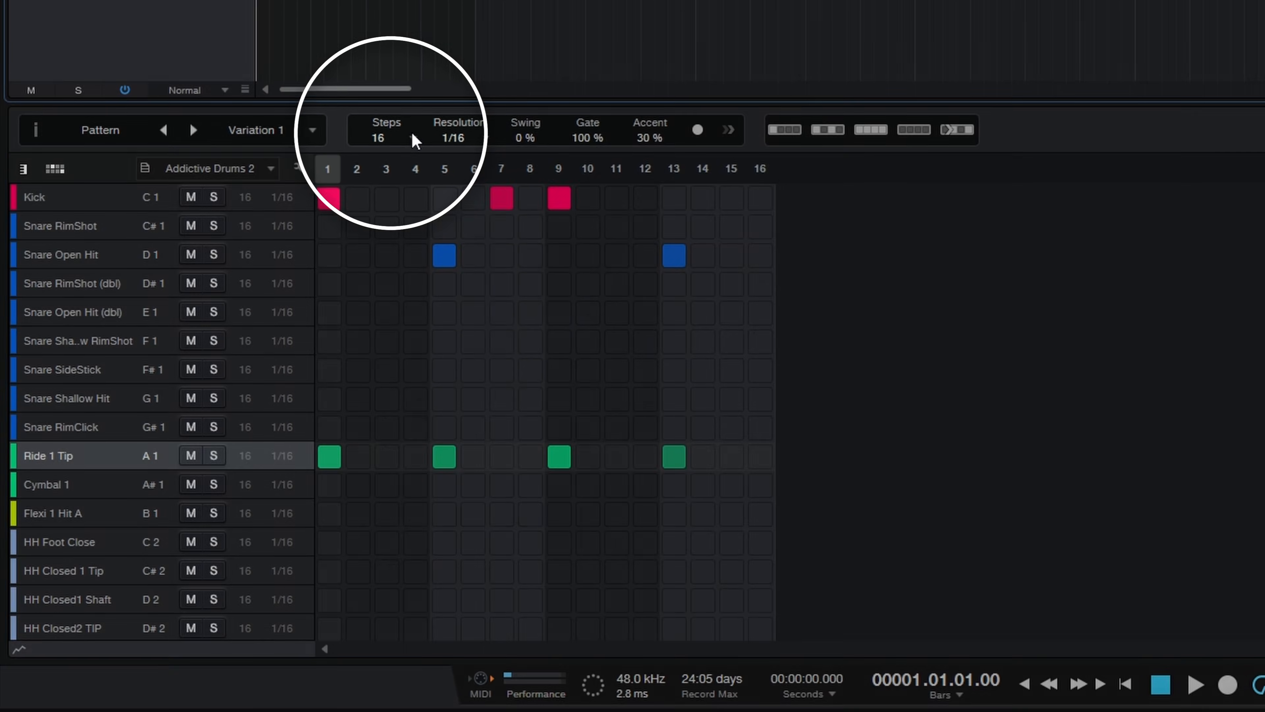
Step: Try a pattern length of 12 steps, and return the pattern to 16 steps
{"action": "left_click", "coordinate": [412, 138]}
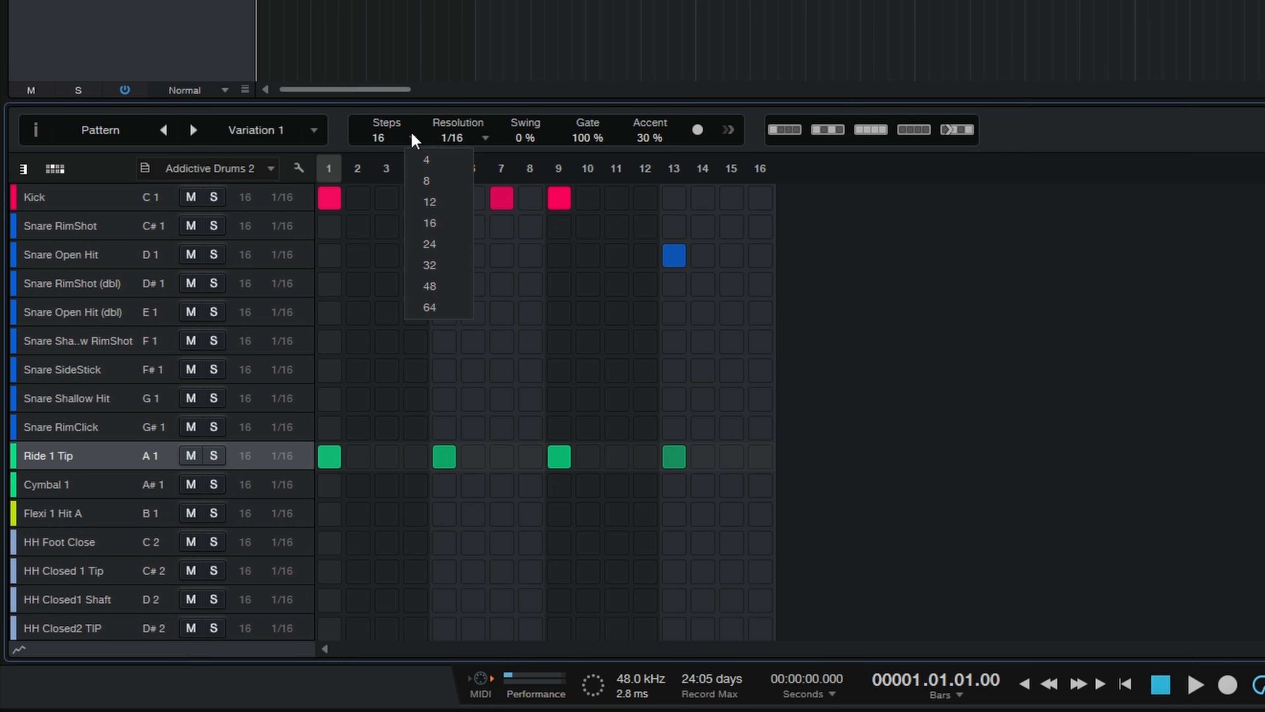
{"action": "left_click", "coordinate": [441, 203]}
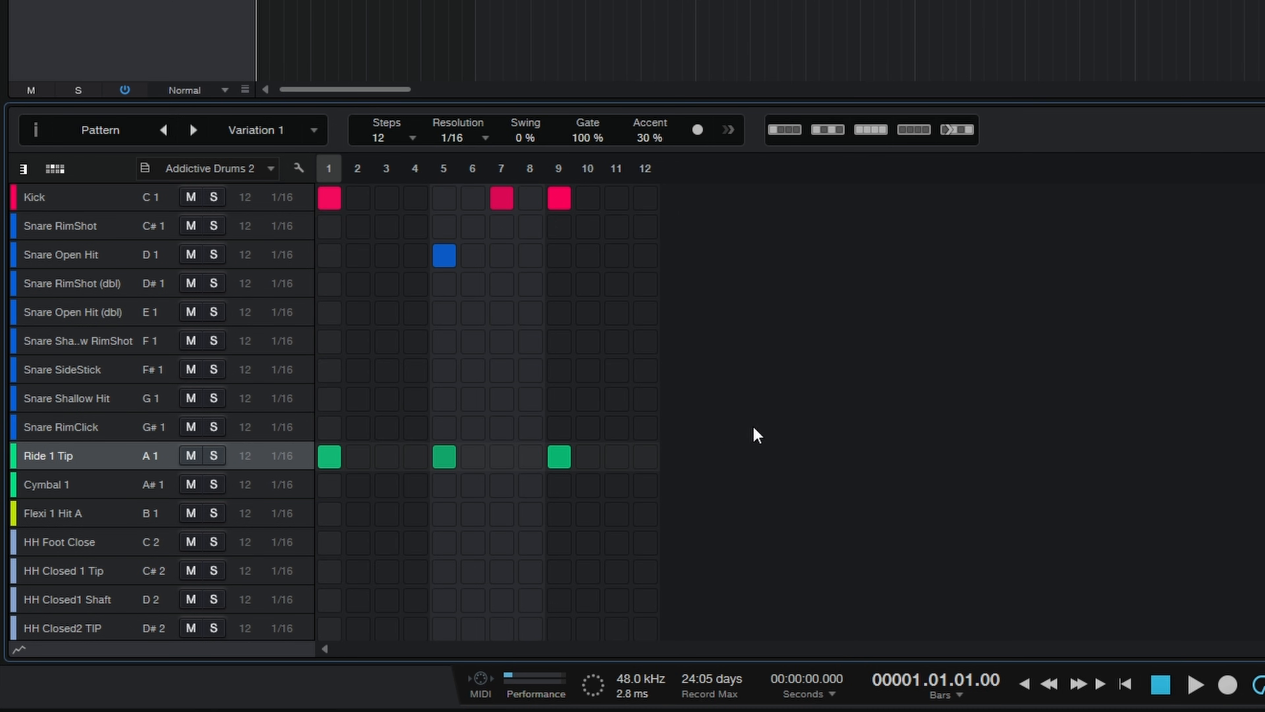
{"action": "left_click", "coordinate": [412, 138]}
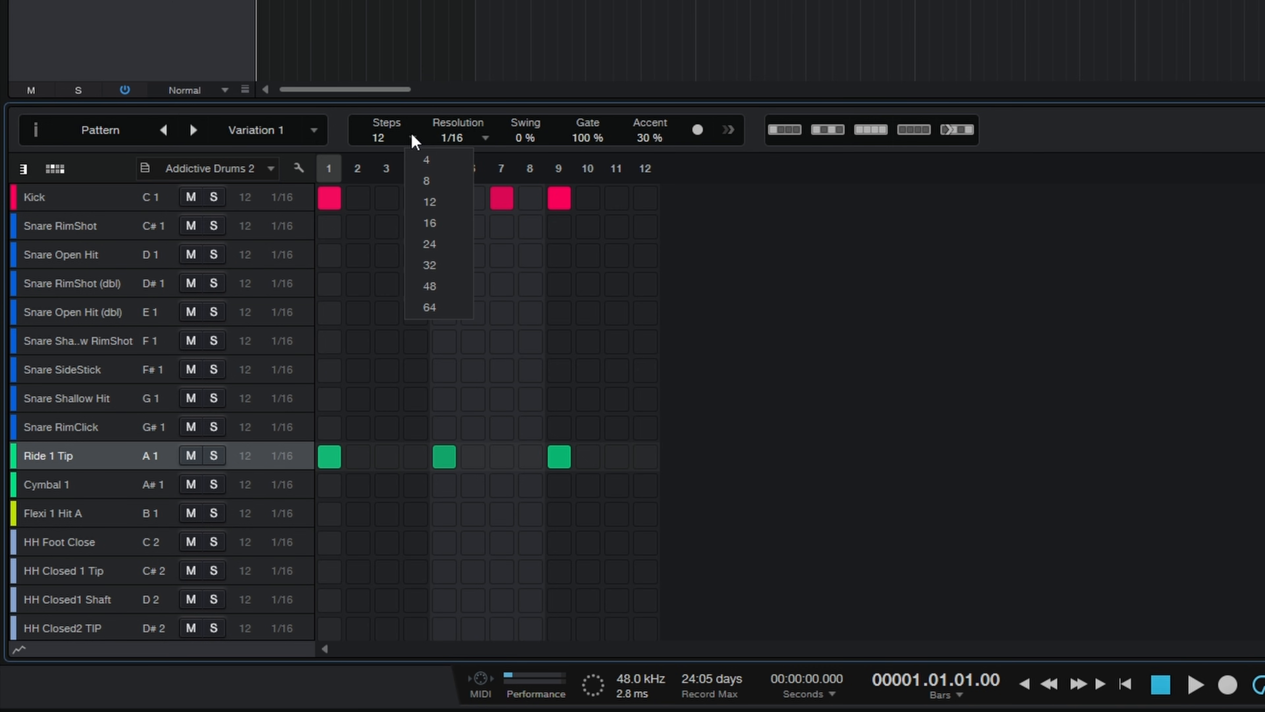
{"action": "left_click", "coordinate": [434, 224]}
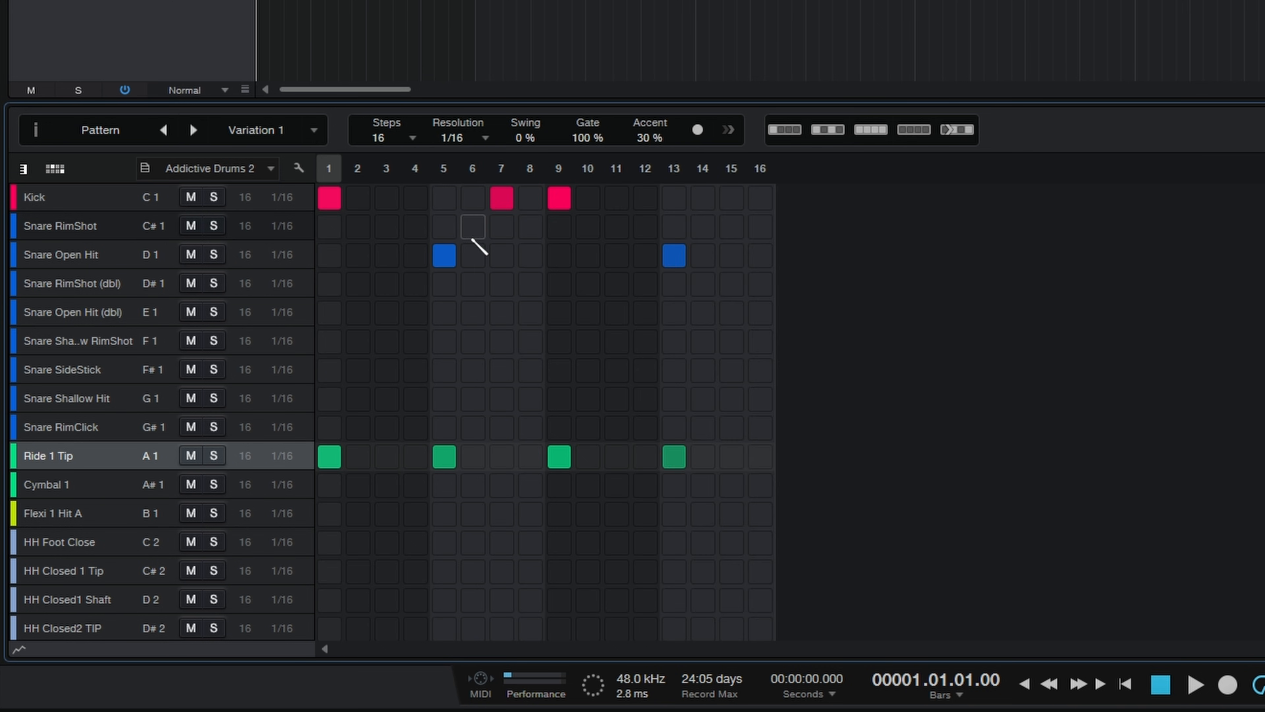
Step: Set the pattern length to 12 steps, play it back, and shorten the pattern event in the arrangement to three beats
{"action": "left_click", "coordinate": [410, 137]}
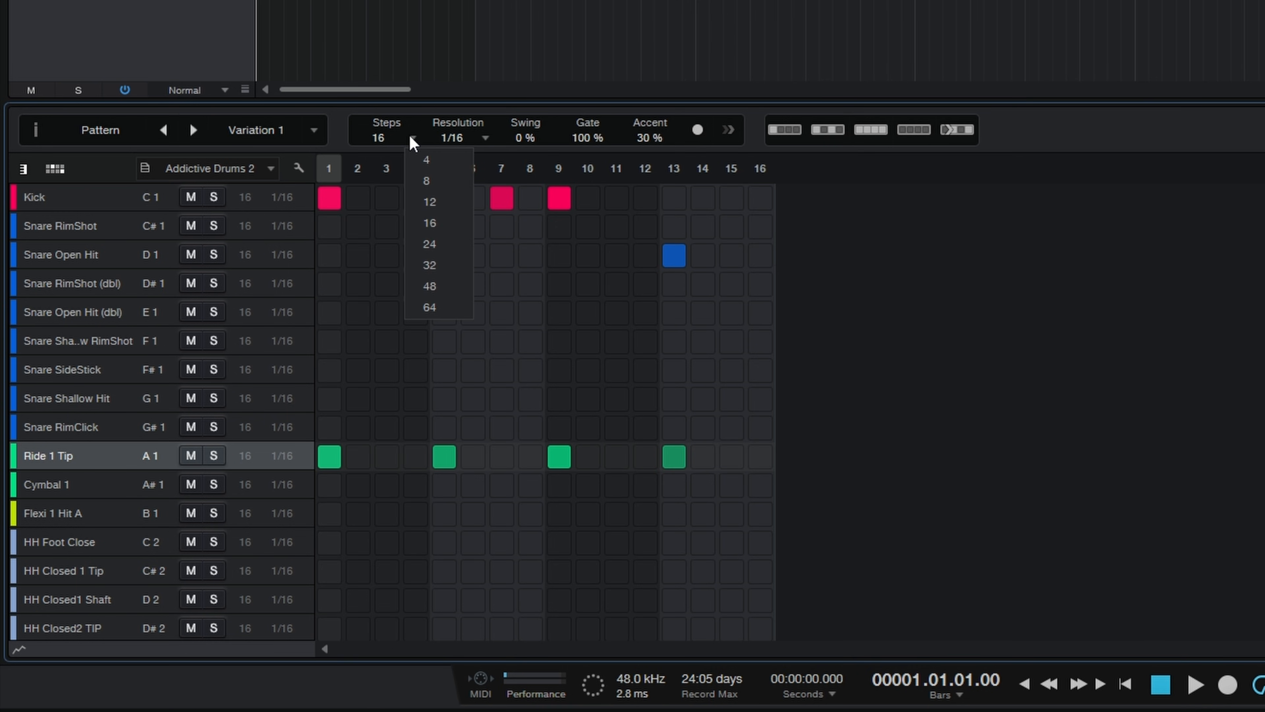
{"action": "left_click", "coordinate": [431, 201]}
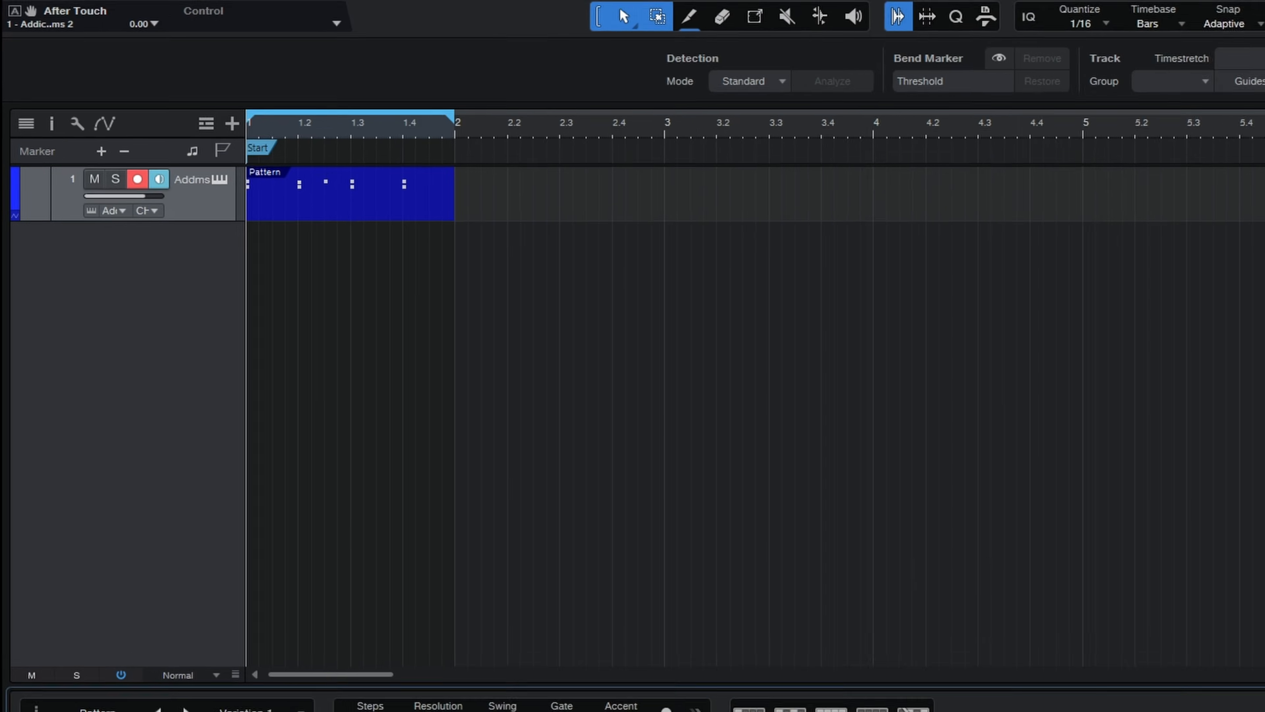
{"action": "left_click", "coordinate": [379, 219]}
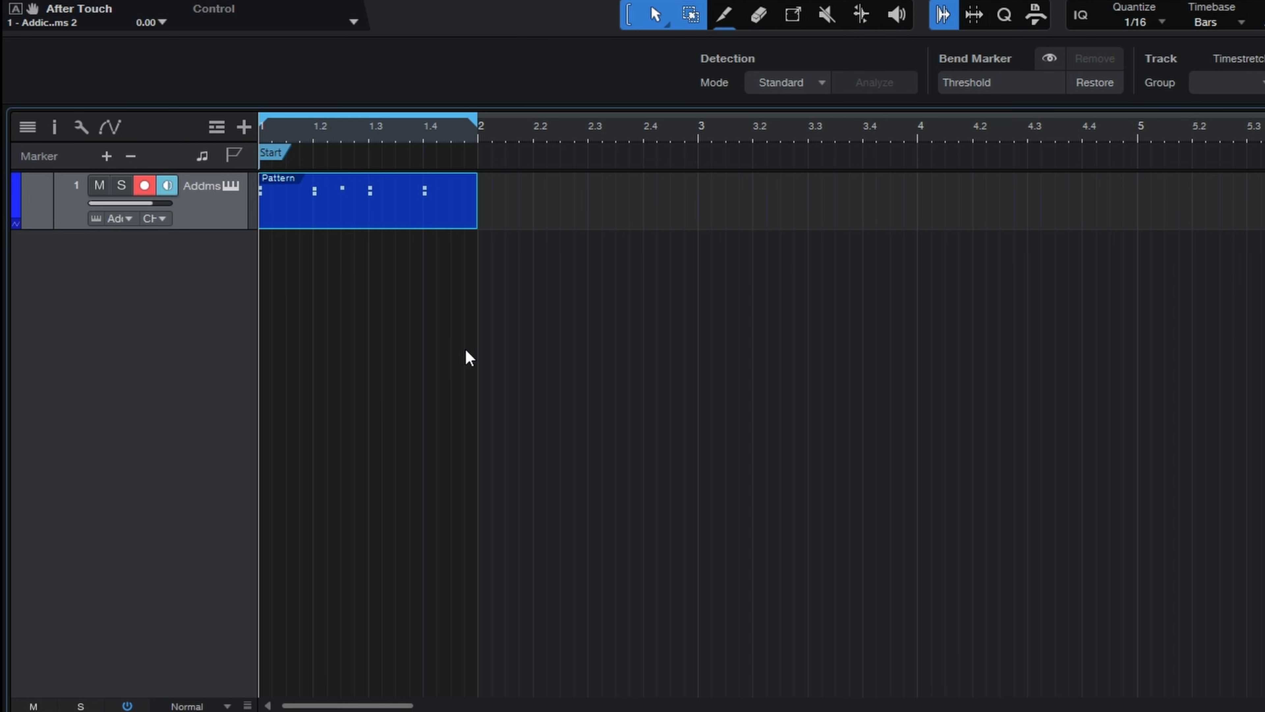
{"action": "key", "text": "space"}
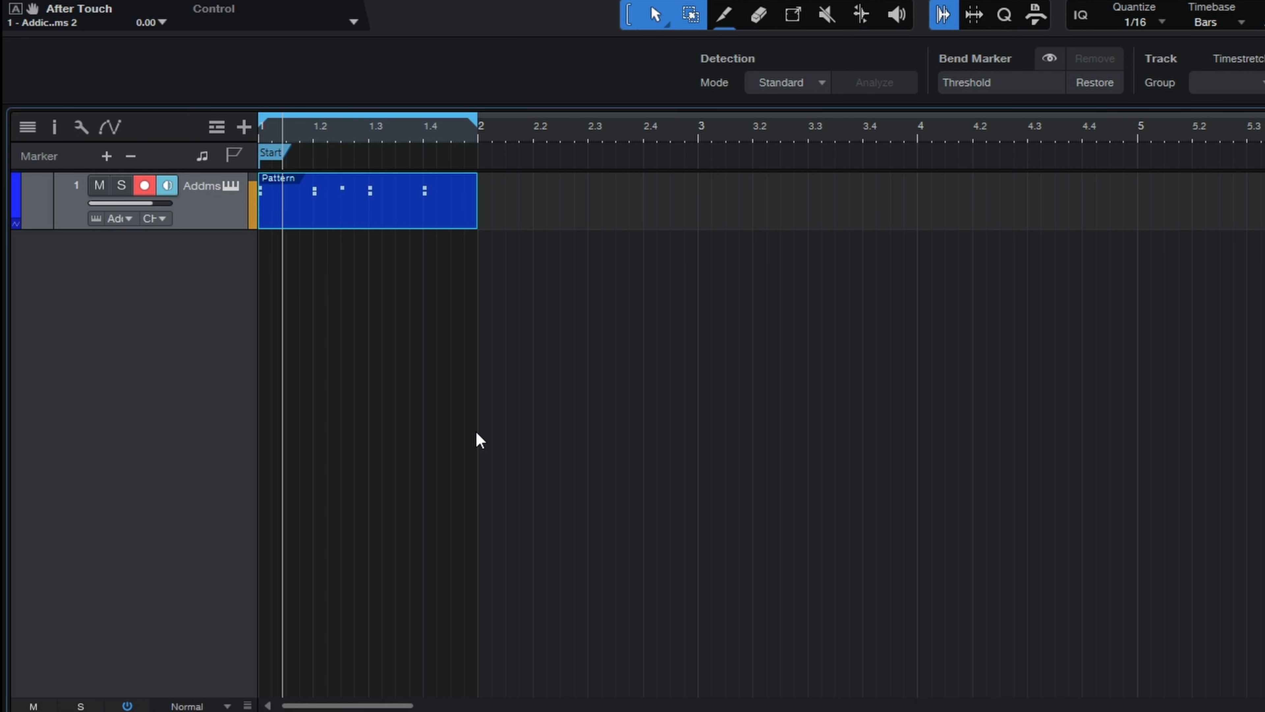
{"action": "key", "text": "space"}
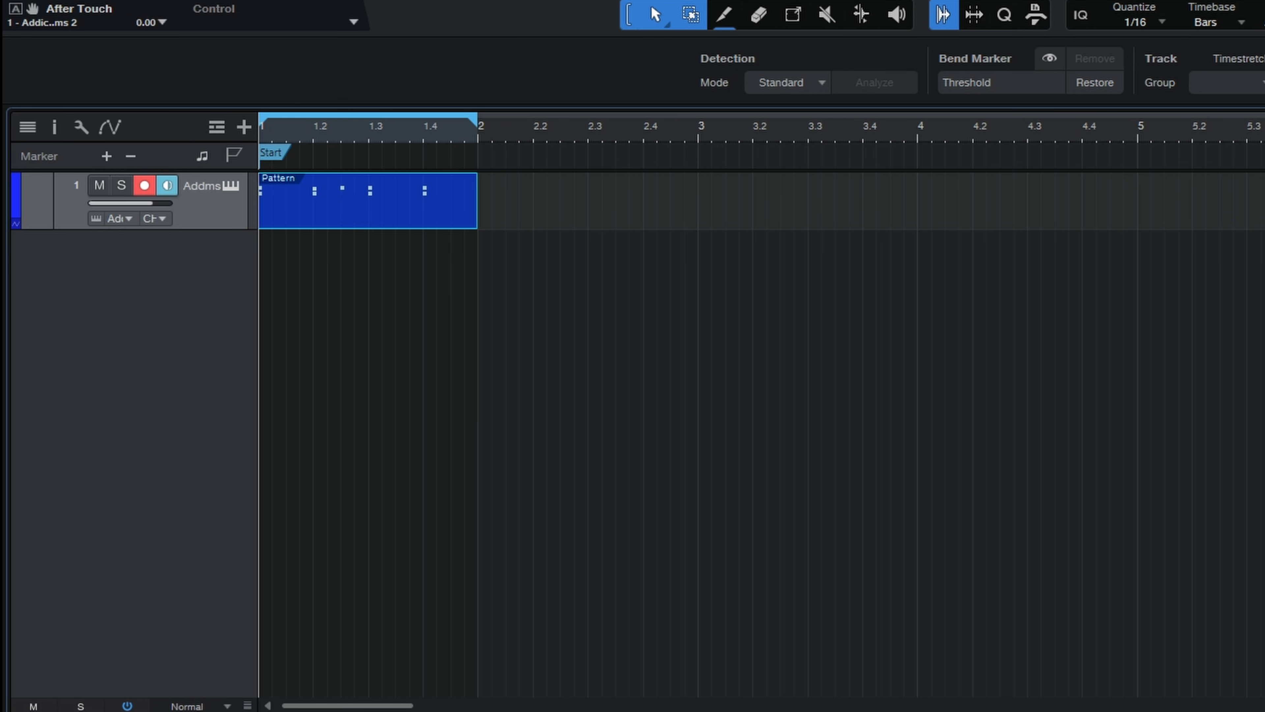
{"action": "left_click", "coordinate": [397, 289]}
{"action": "left_click", "coordinate": [417, 217]}
{"action": "left_click_drag", "start_coordinate": [474, 217], "coordinate": [420, 230]}
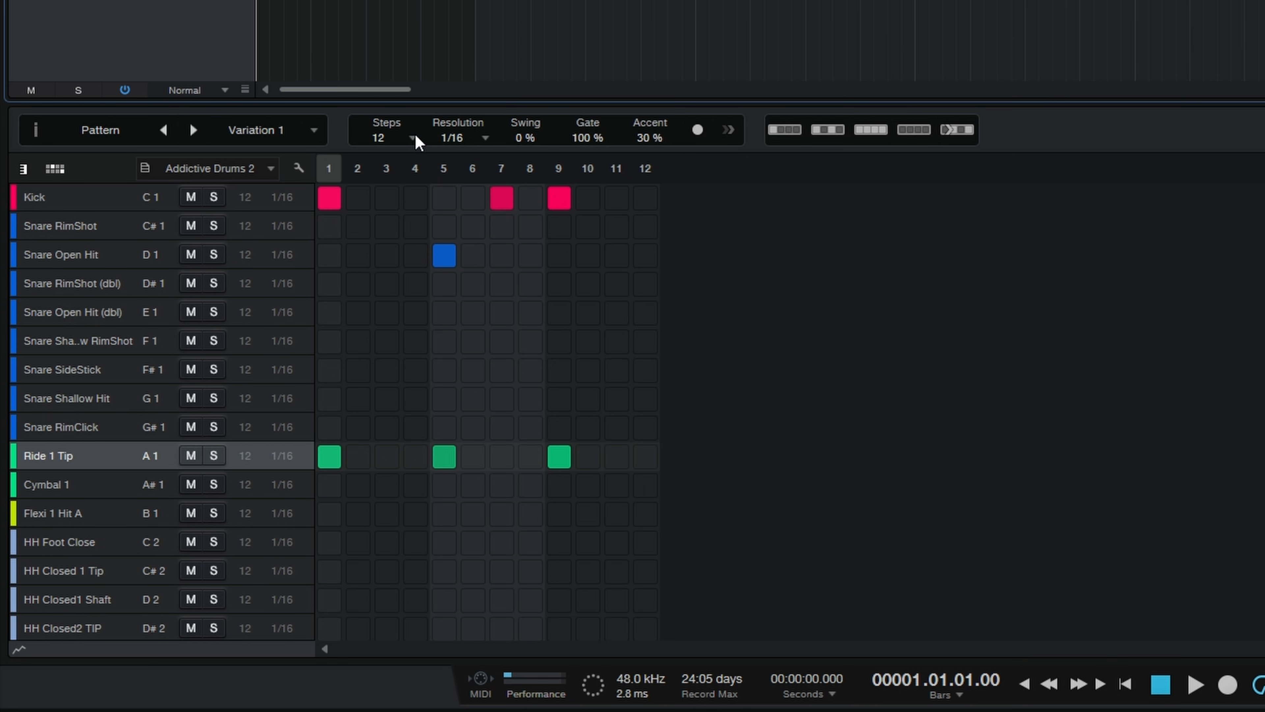
Step: Set the pattern length to 32 steps and extend the pattern event to two bars, looping its full range
{"action": "left_click", "coordinate": [410, 137]}
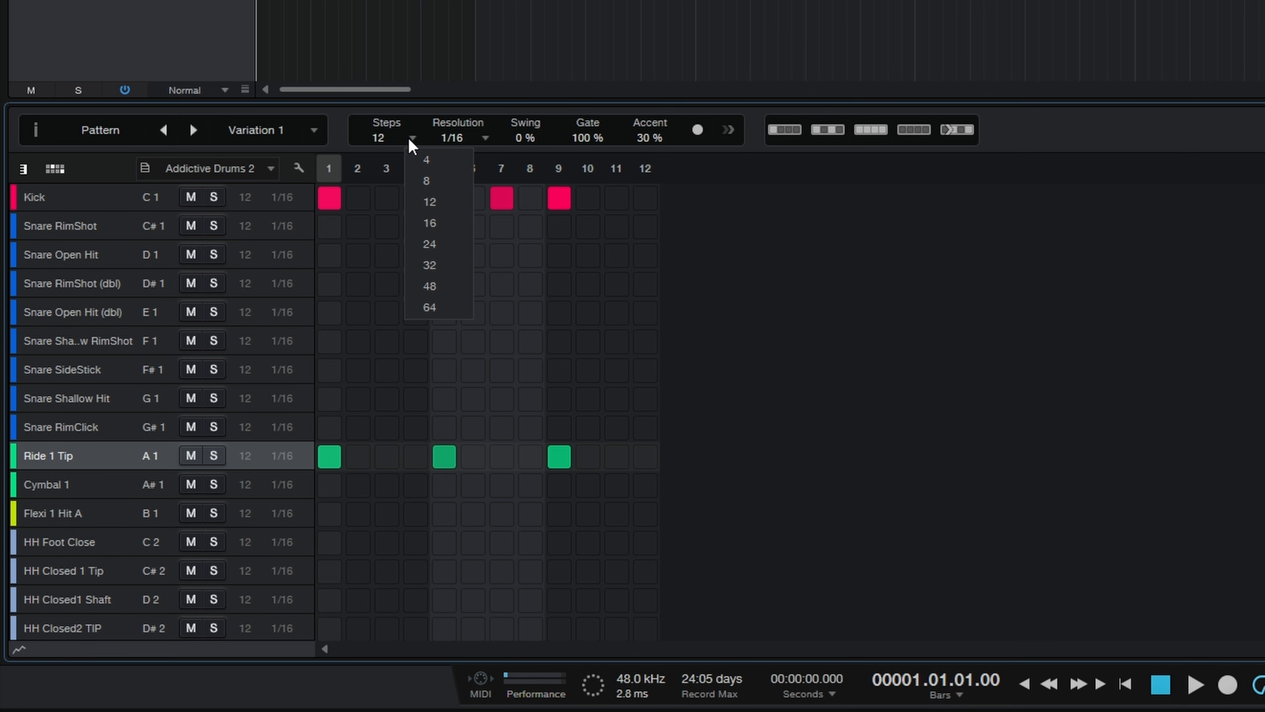
{"action": "left_click", "coordinate": [437, 265]}
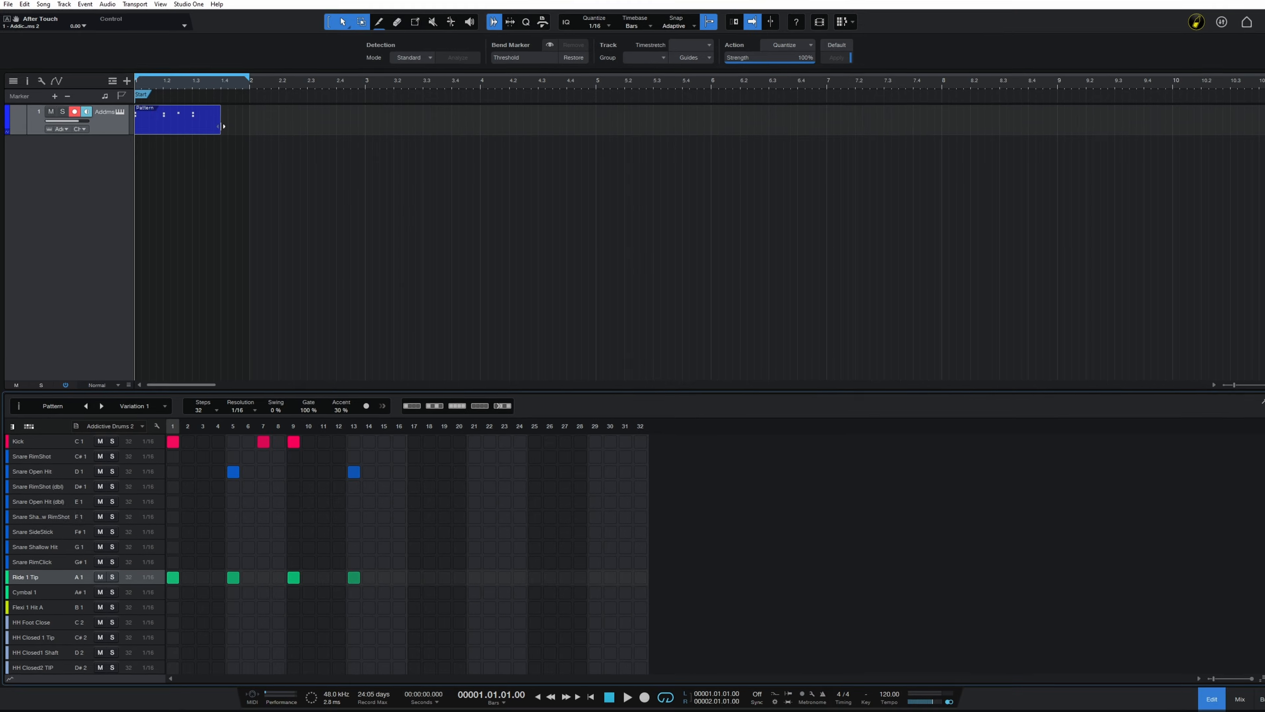
{"action": "left_click_drag", "start_coordinate": [221, 136], "coordinate": [359, 141]}
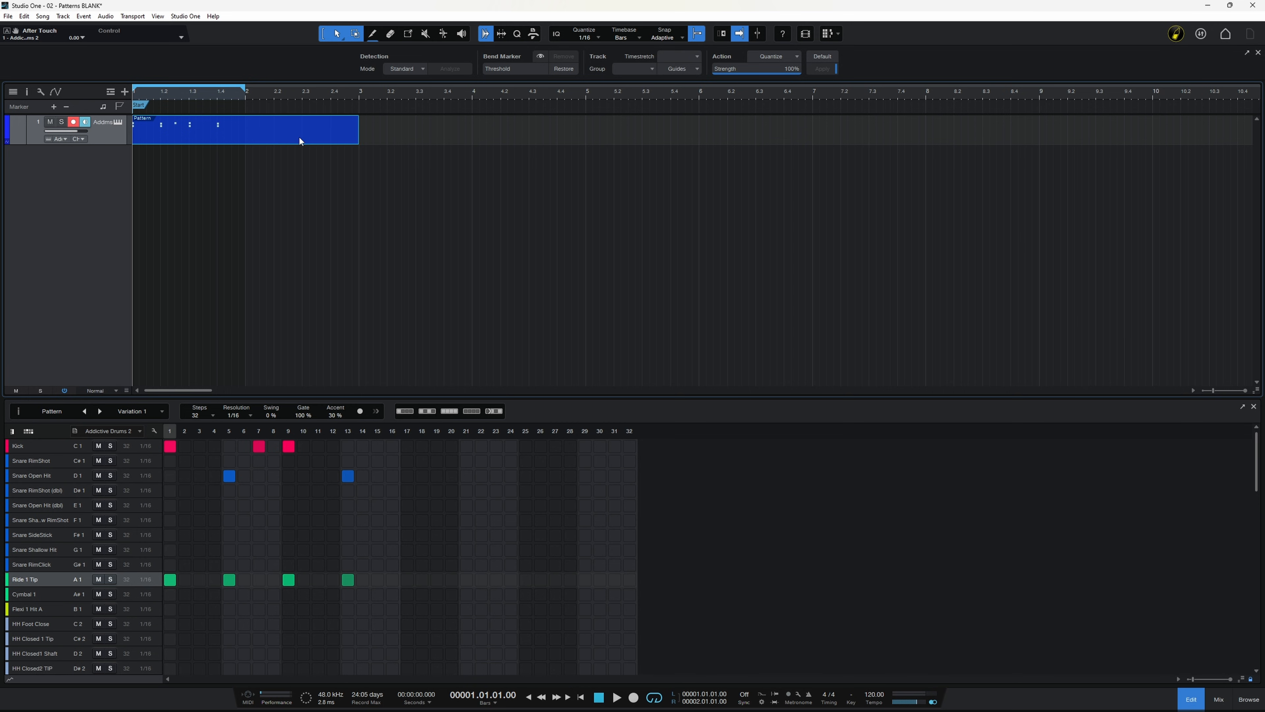
{"action": "key", "text": "p"}
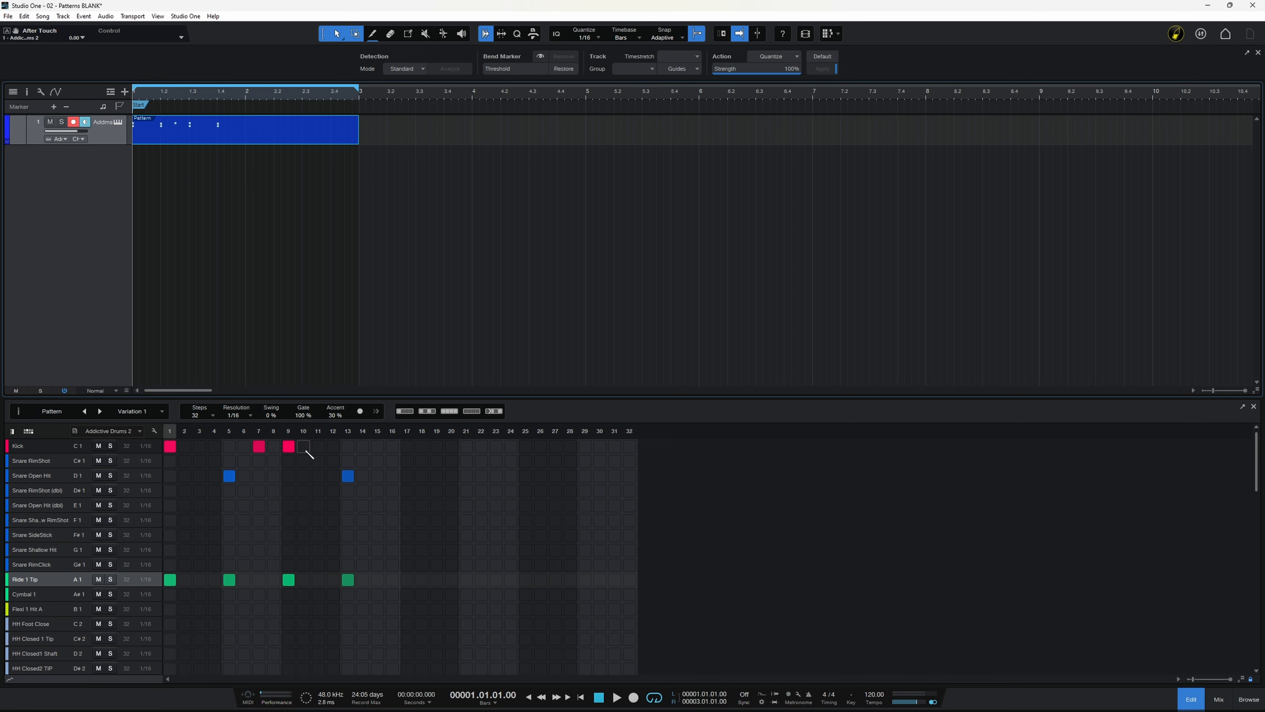
Step: Add Kick hits on steps 17 and 25 and Snare Open Hit hits on steps 21 and 29
{"action": "left_click", "coordinate": [407, 446]}
{"action": "left_click", "coordinate": [525, 446]}
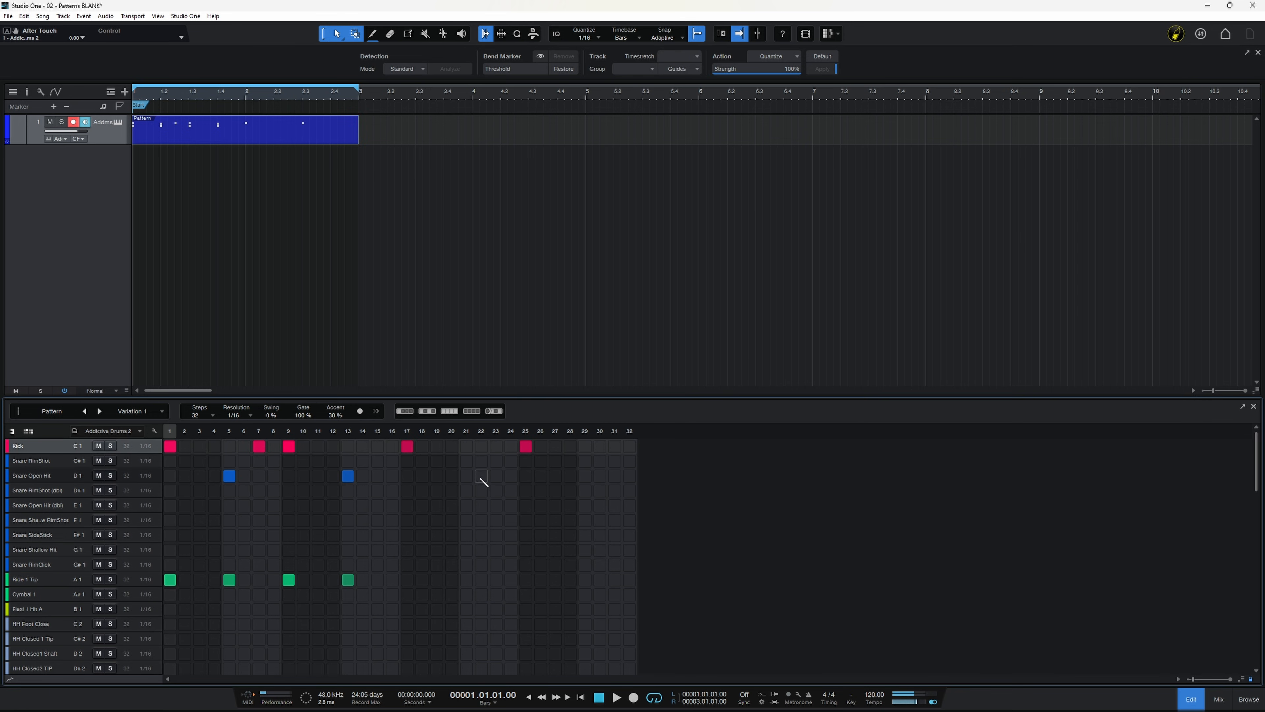
{"action": "left_click", "coordinate": [466, 476]}
{"action": "left_click", "coordinate": [585, 476]}
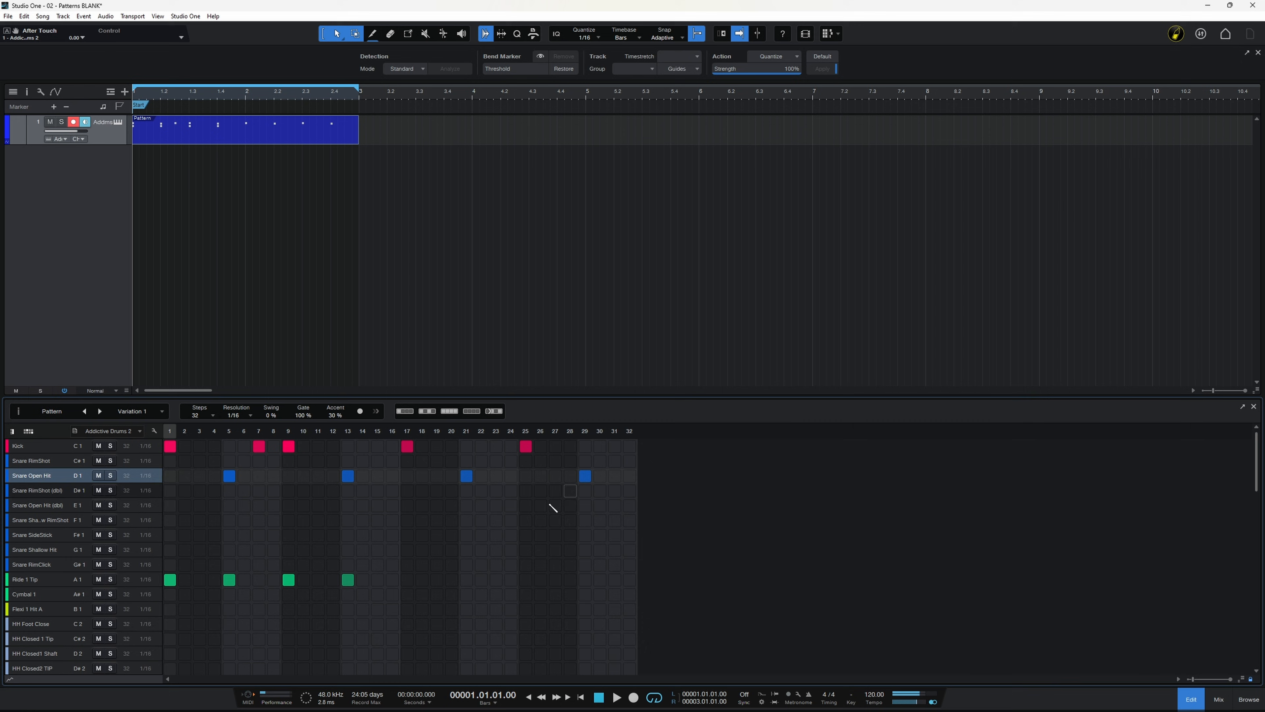
Step: Add Ride 1 Tip hits on steps 17, 21, 25 and 29, and play back the two-bar pattern
{"action": "left_click", "coordinate": [407, 579]}
{"action": "left_click", "coordinate": [466, 580]}
{"action": "left_click", "coordinate": [525, 579]}
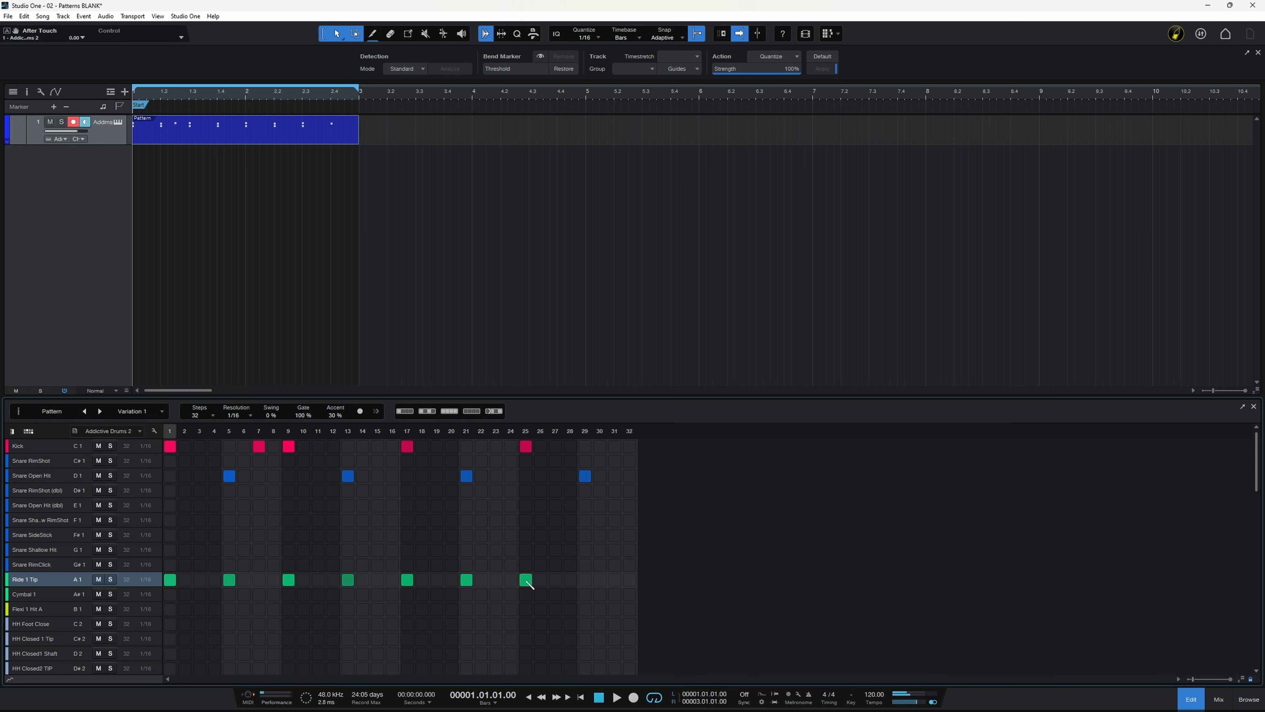
{"action": "left_click", "coordinate": [585, 579]}
{"action": "key", "text": "space"}
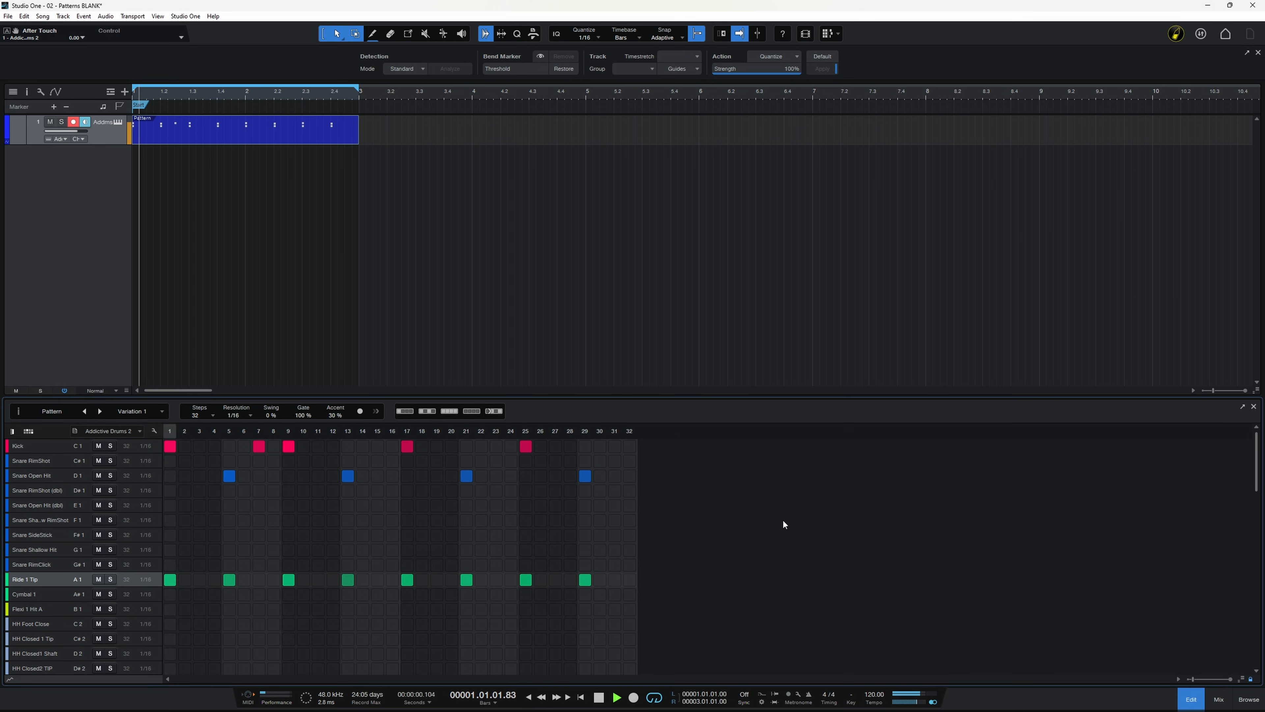
{"action": "key", "text": "space"}
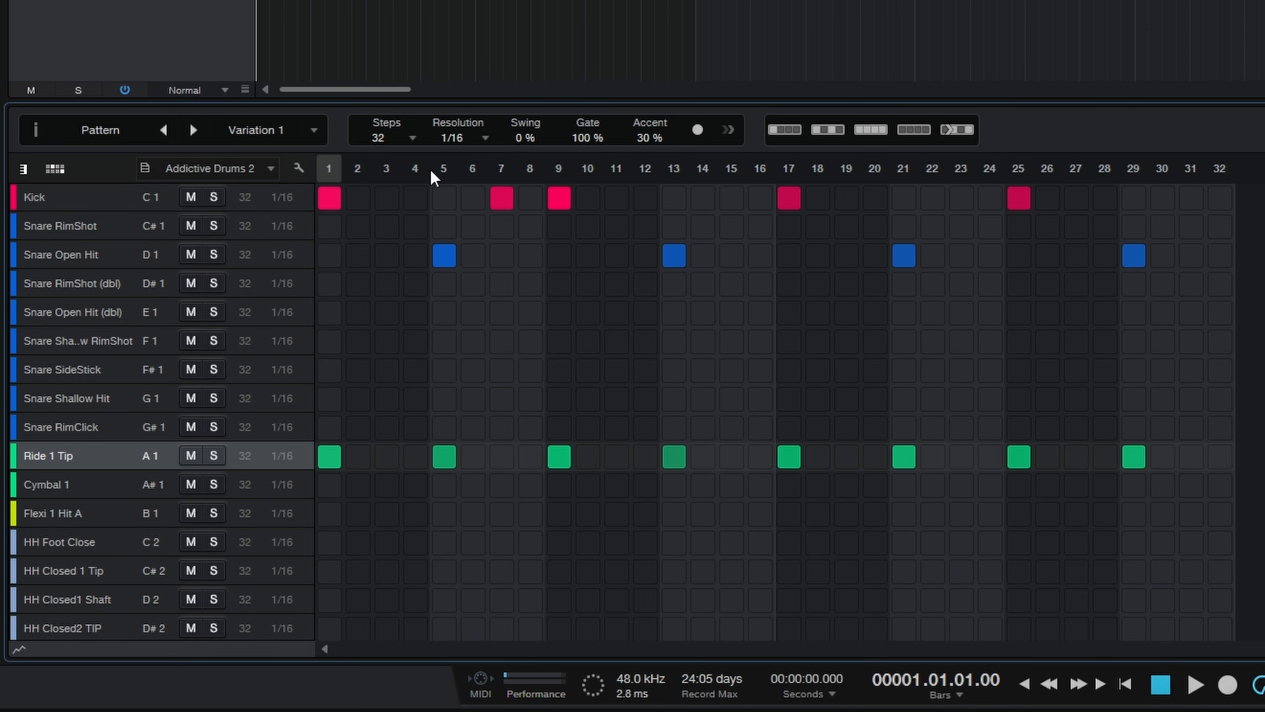
Step: Try a pattern resolution of 1/32 with playback, and return the resolution to 1/16
{"action": "left_click", "coordinate": [485, 140]}
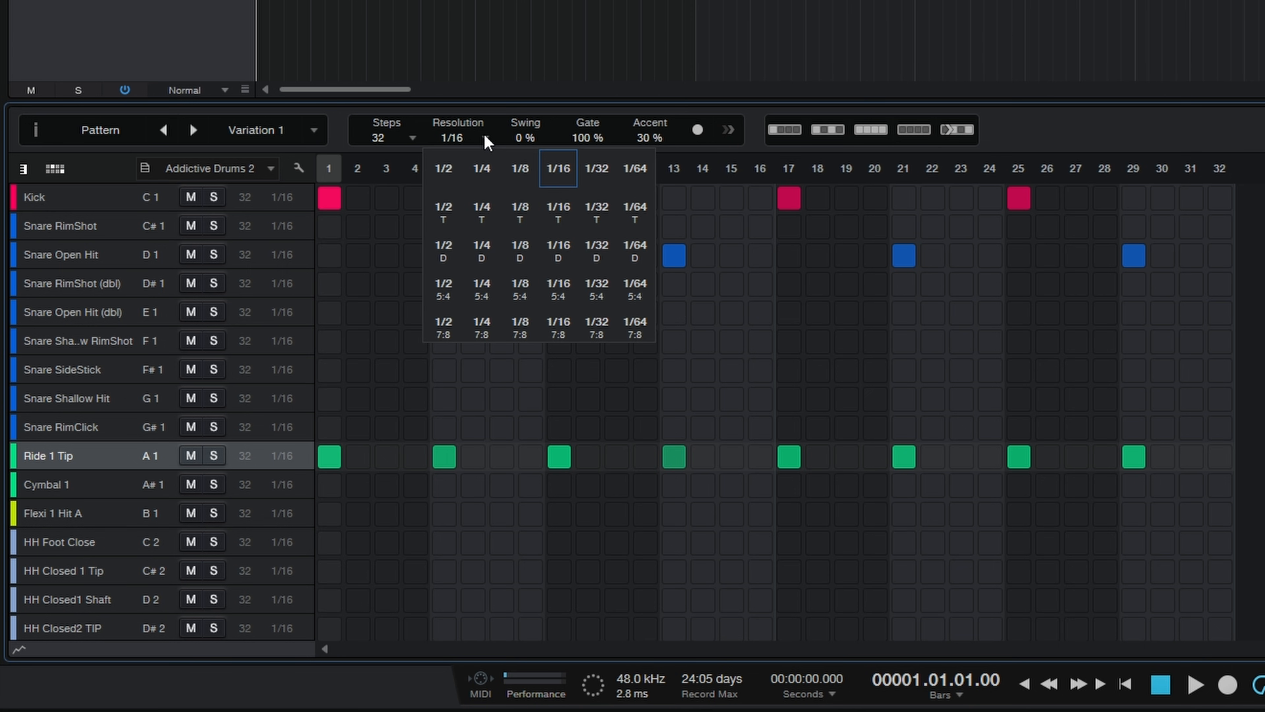
{"action": "left_click", "coordinate": [596, 172]}
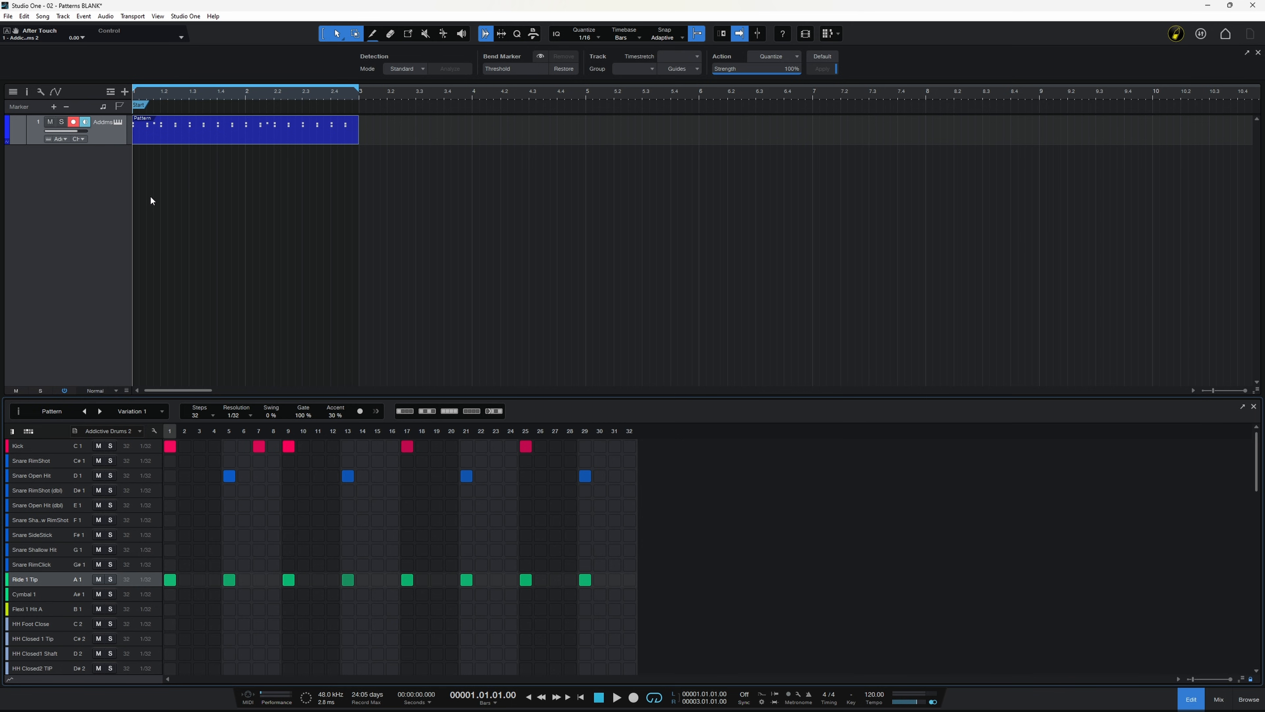
{"action": "key", "text": "space"}
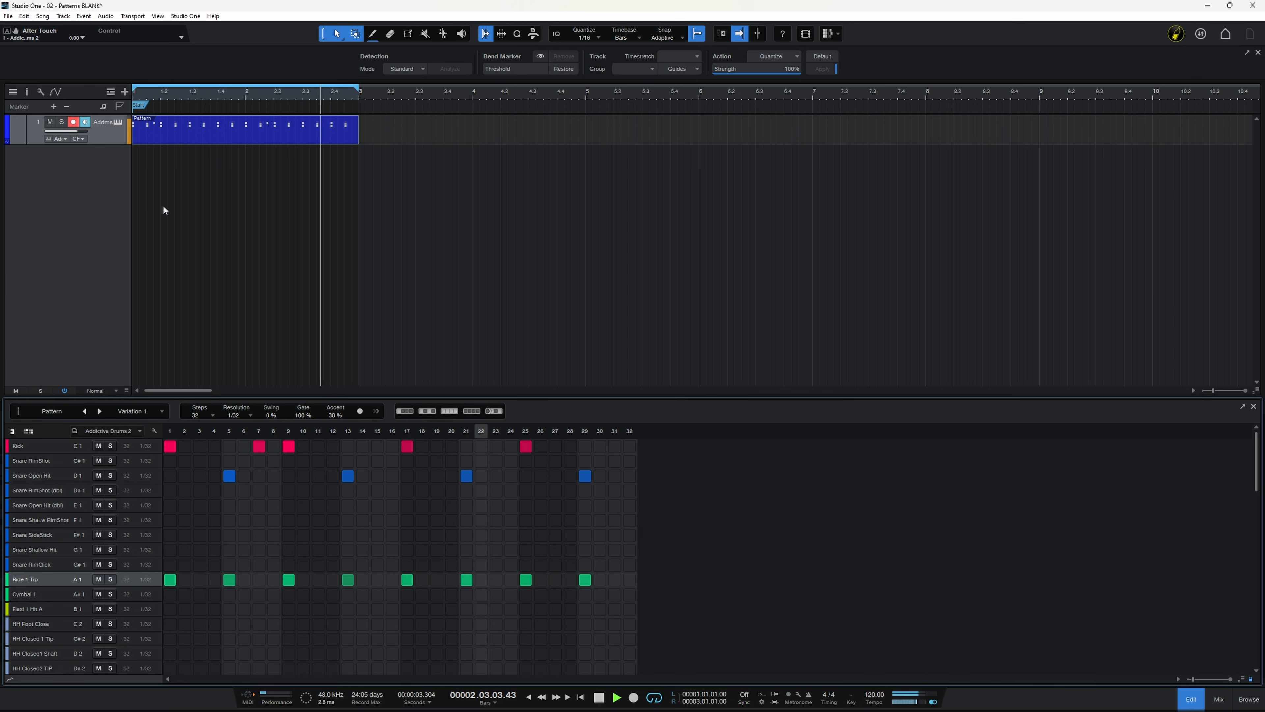
{"action": "key", "text": "space"}
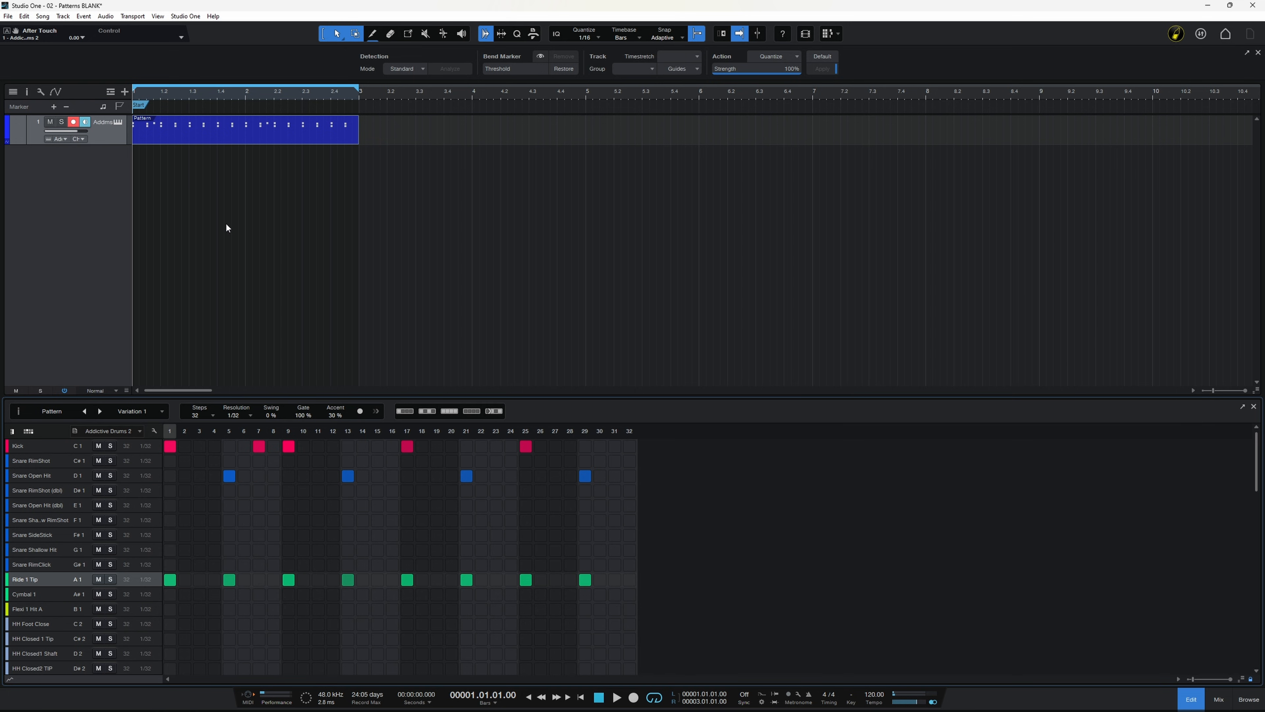
{"action": "left_click", "coordinate": [249, 416]}
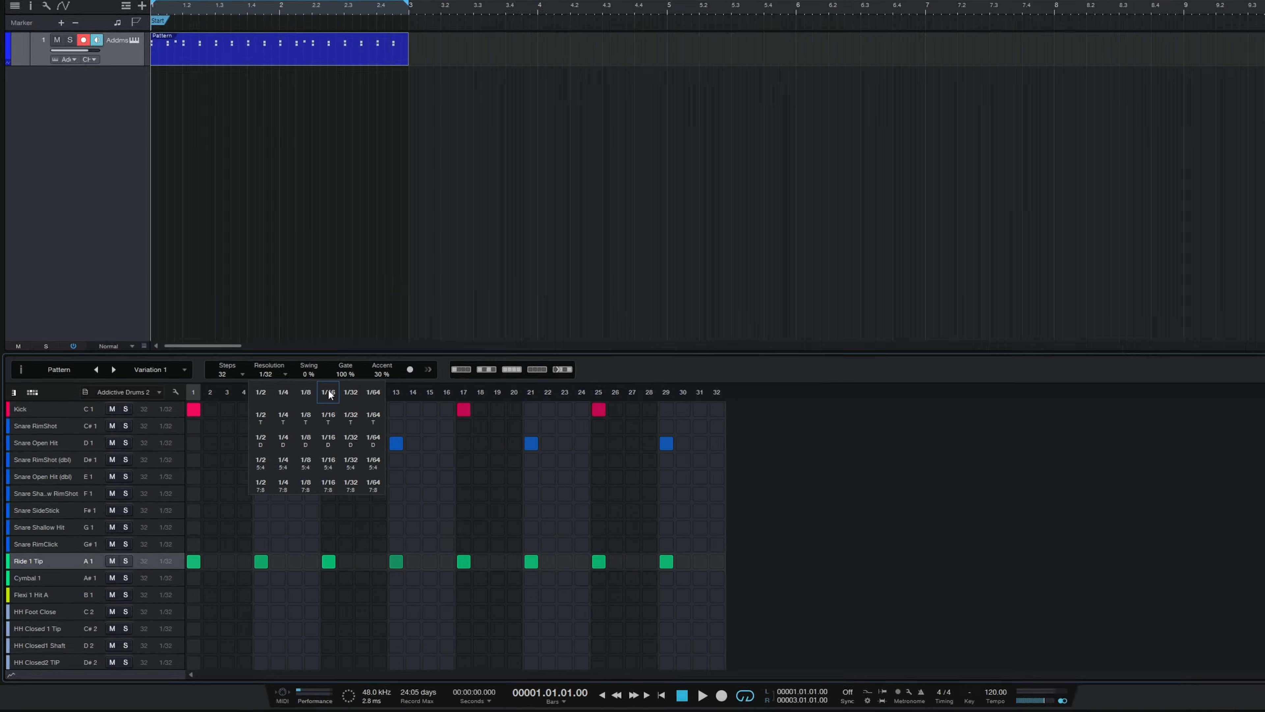
{"action": "left_click", "coordinate": [328, 393]}
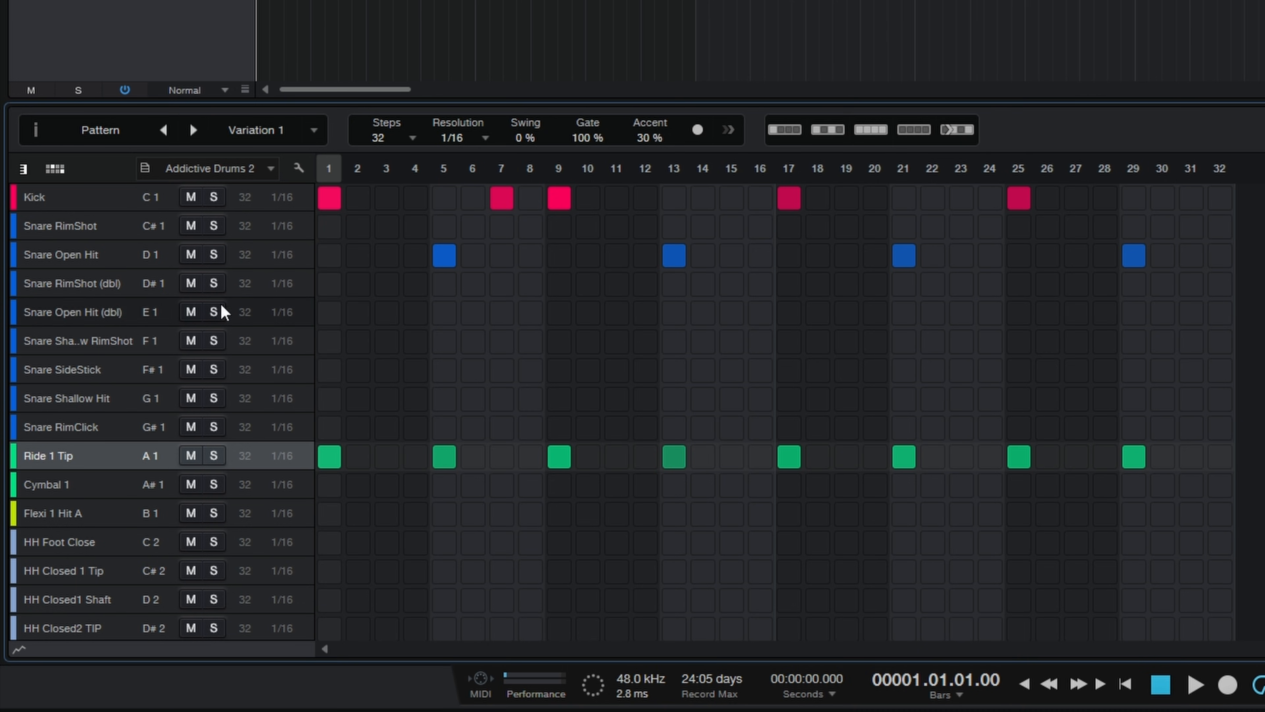
Step: Double the Ride 1 Tip lane's resolution, add hits on its steps 11, 14 and 20, and play back the pattern
{"action": "right_click", "coordinate": [52, 456]}
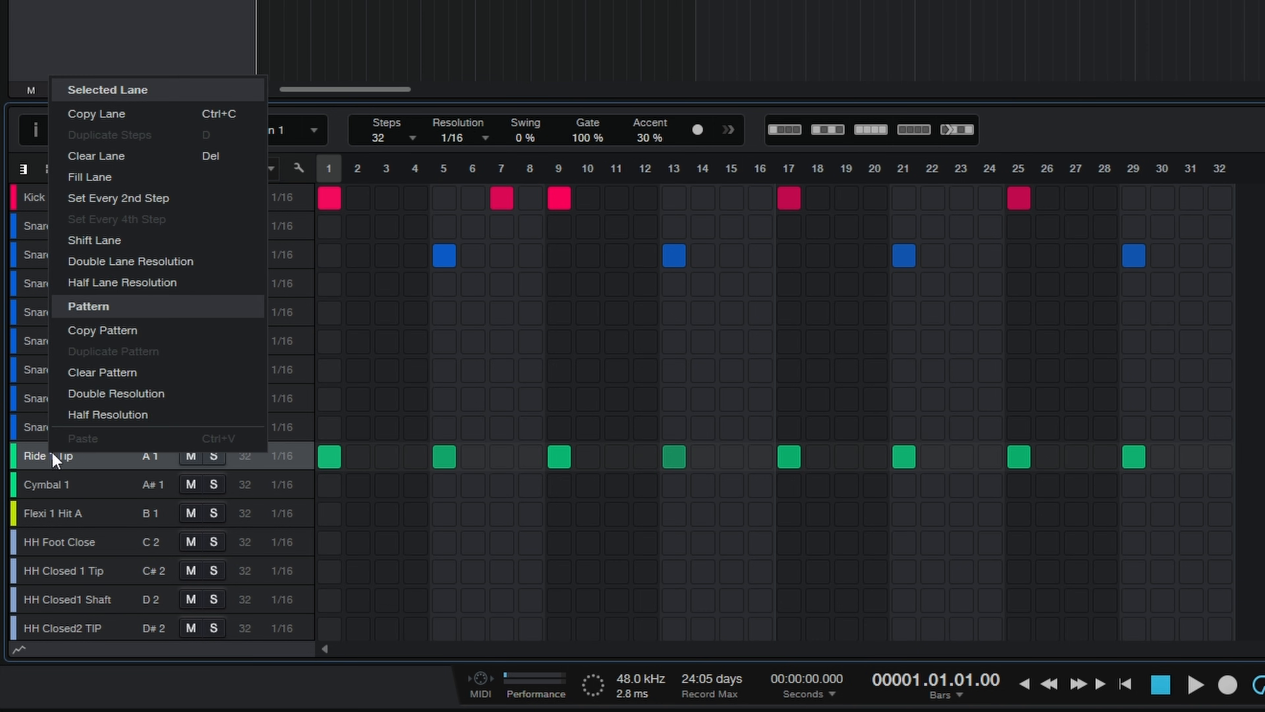
{"action": "left_click", "coordinate": [121, 262]}
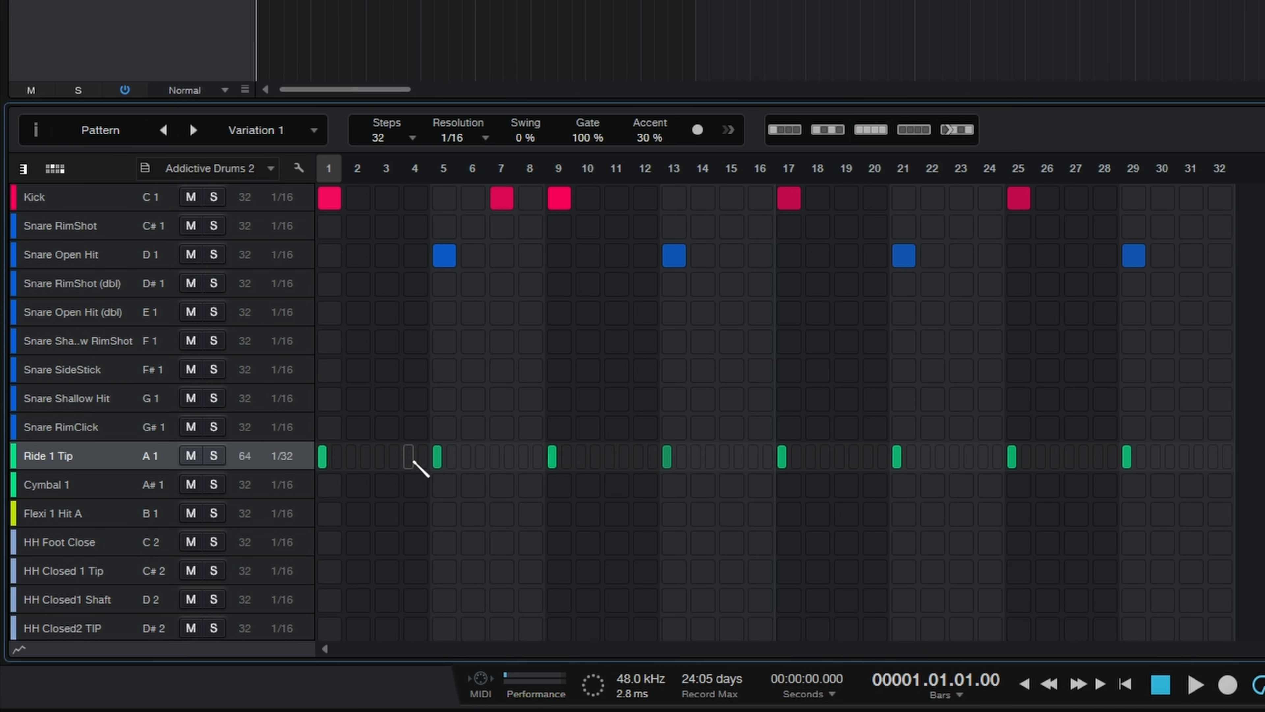
{"action": "left_click", "coordinate": [466, 456]}
{"action": "left_click", "coordinate": [508, 456]}
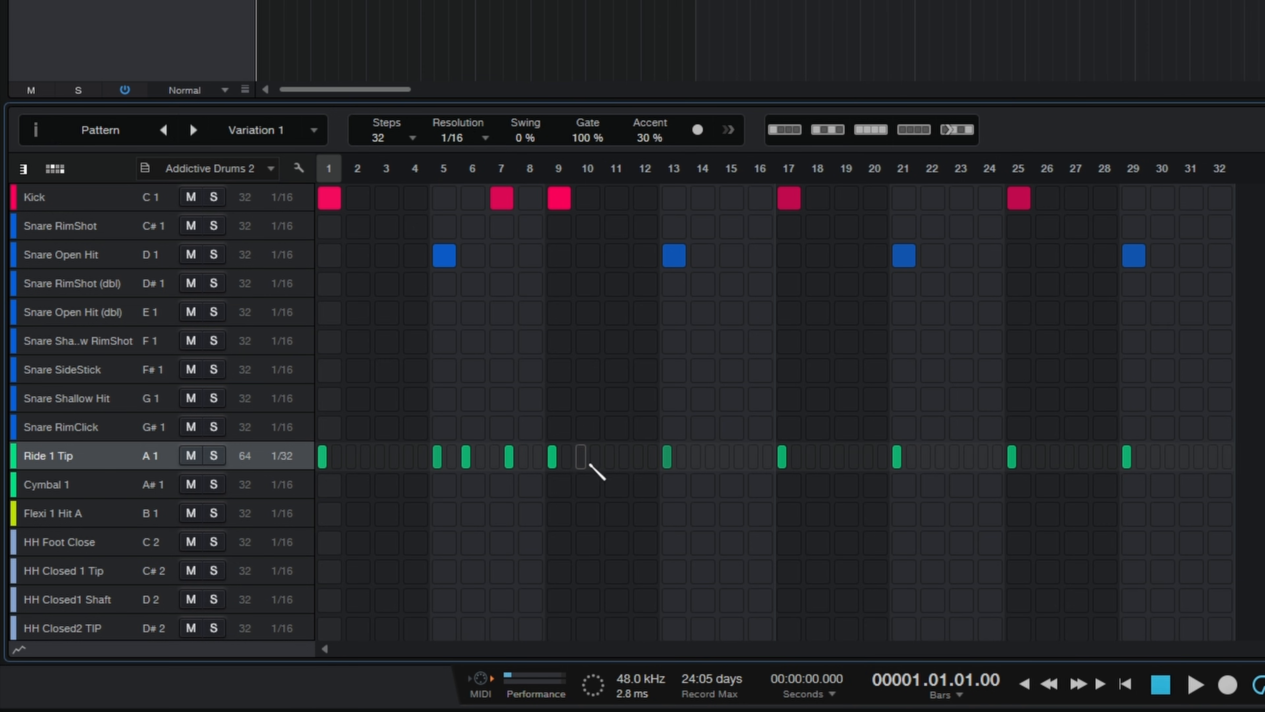
{"action": "left_click", "coordinate": [595, 456]}
{"action": "key", "text": "space"}
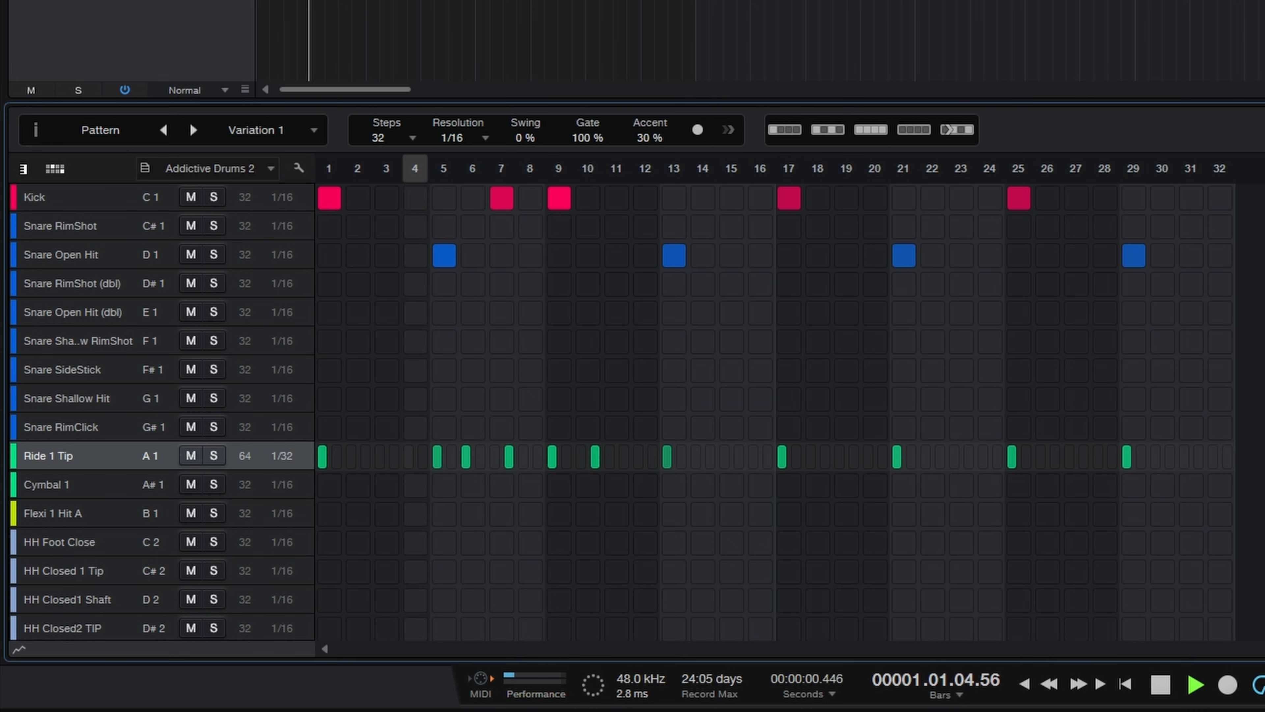
{"action": "key", "text": "space"}
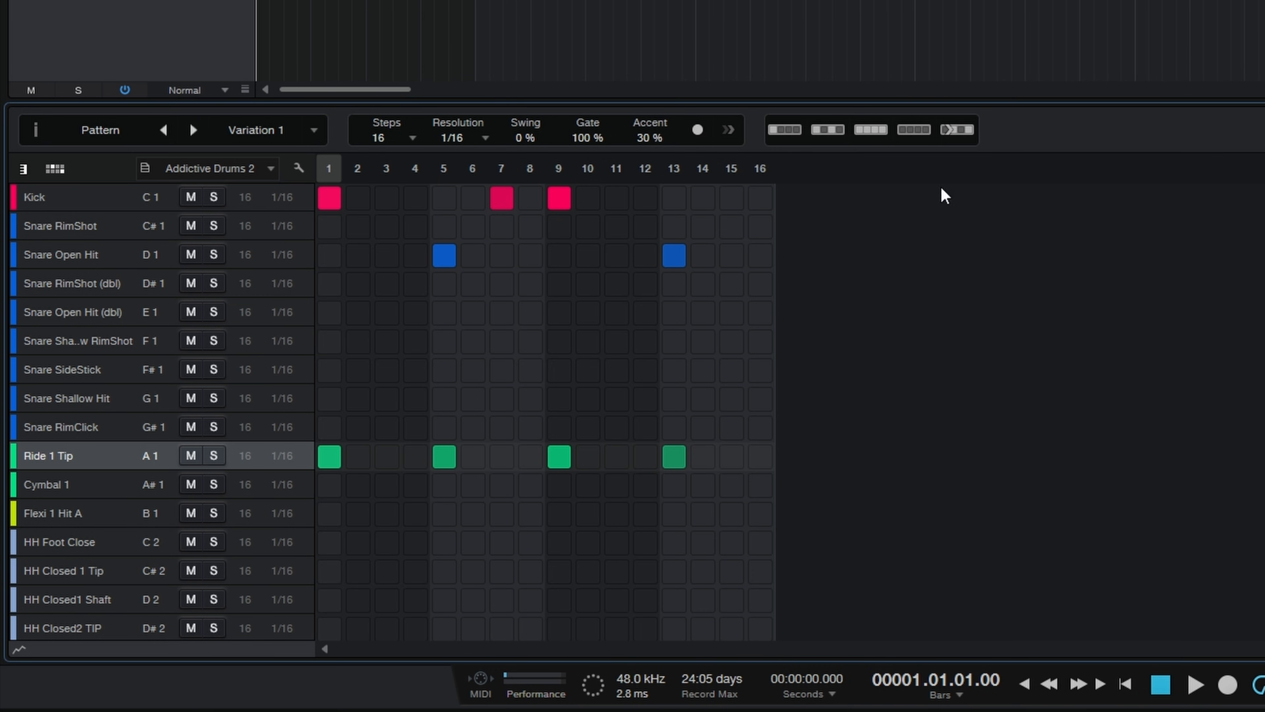
Step: Toggle the accent on the Ride 1 Tip hit at step 1, leaving it accented, and play back the pattern
{"action": "left_click", "coordinate": [332, 458]}
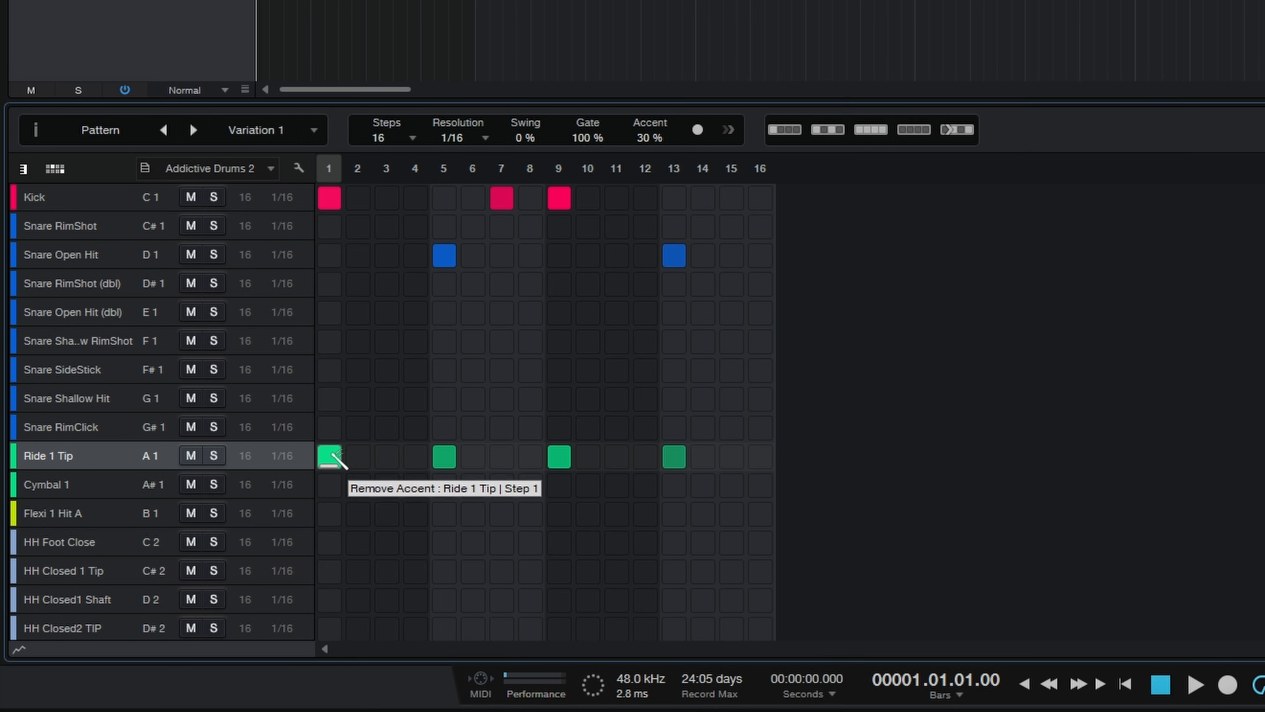
{"action": "left_click", "coordinate": [334, 457]}
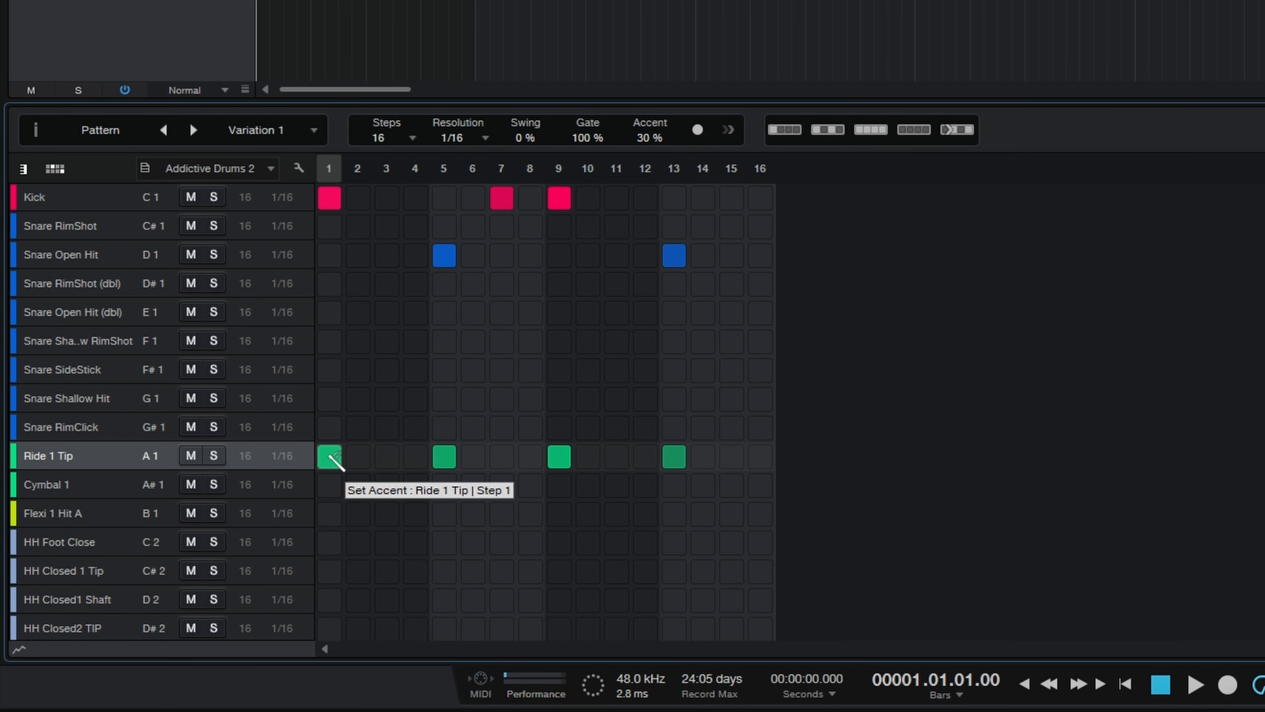
{"action": "left_click", "coordinate": [333, 458]}
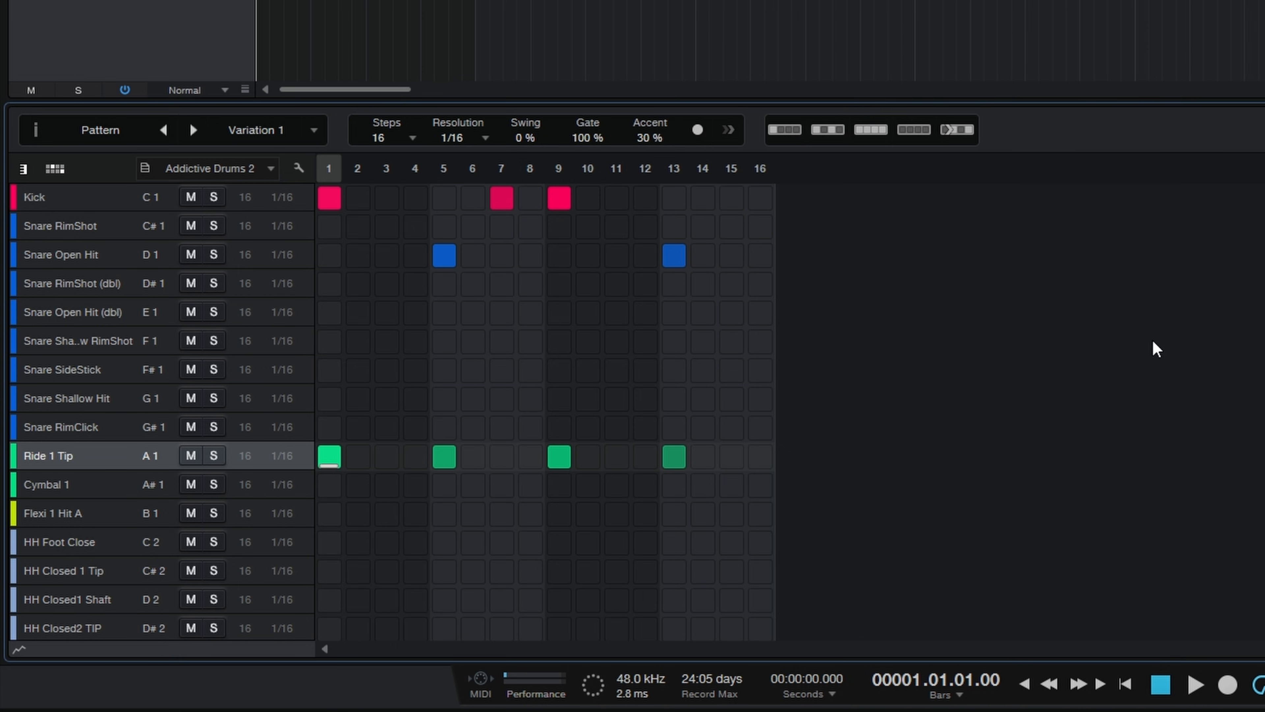
{"action": "key", "text": "space"}
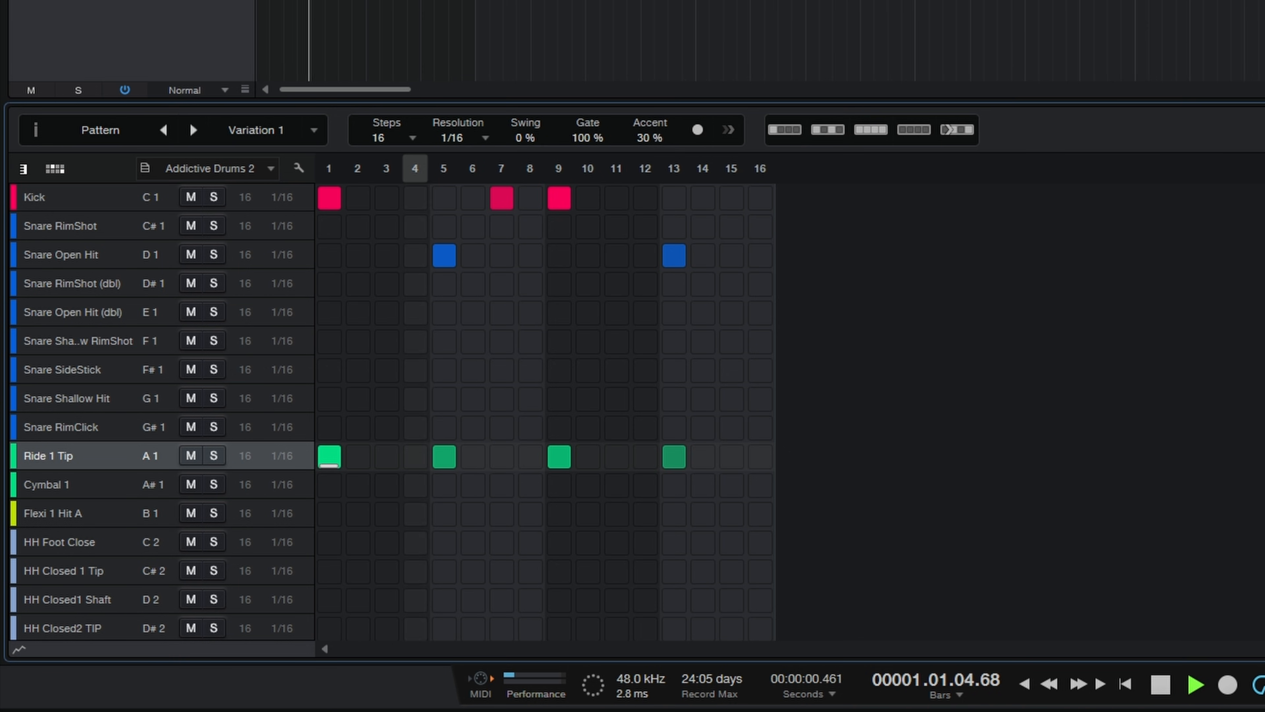
{"action": "key", "text": "space"}
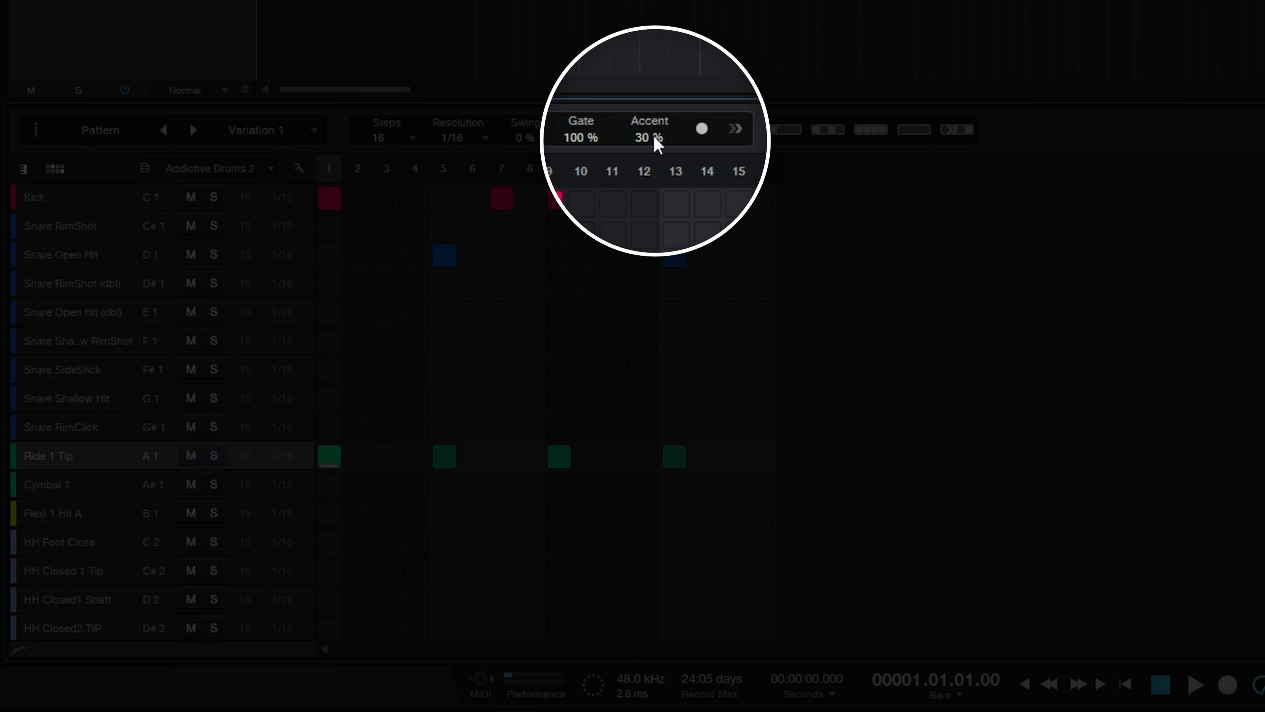
Step: Set the pattern's accent amount to 35% and remove the accent from the Ride 1 Tip hit on step 1
{"action": "double_click", "coordinate": [655, 137]}
{"action": "left_click", "coordinate": [655, 136]}
{"action": "left_click_drag", "start_coordinate": [671, 140], "coordinate": [666, 113]}
{"action": "left_click", "coordinate": [652, 122]}
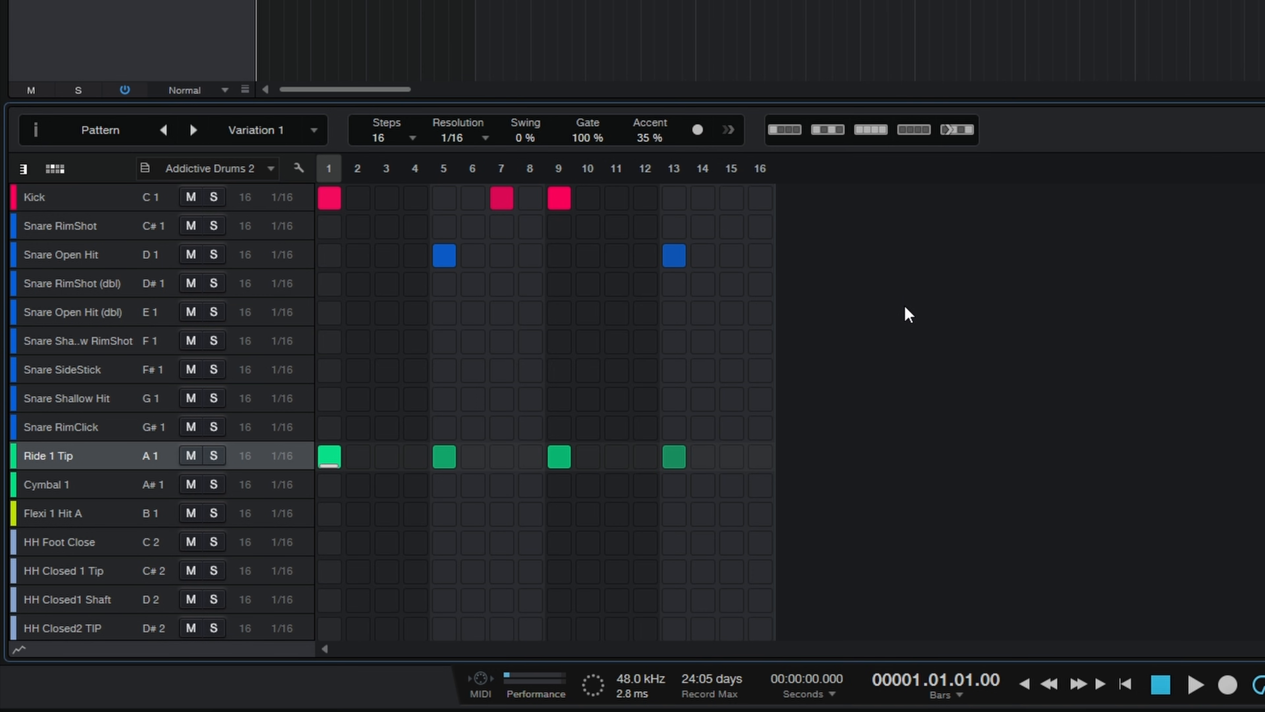
{"action": "left_click", "coordinate": [328, 462]}
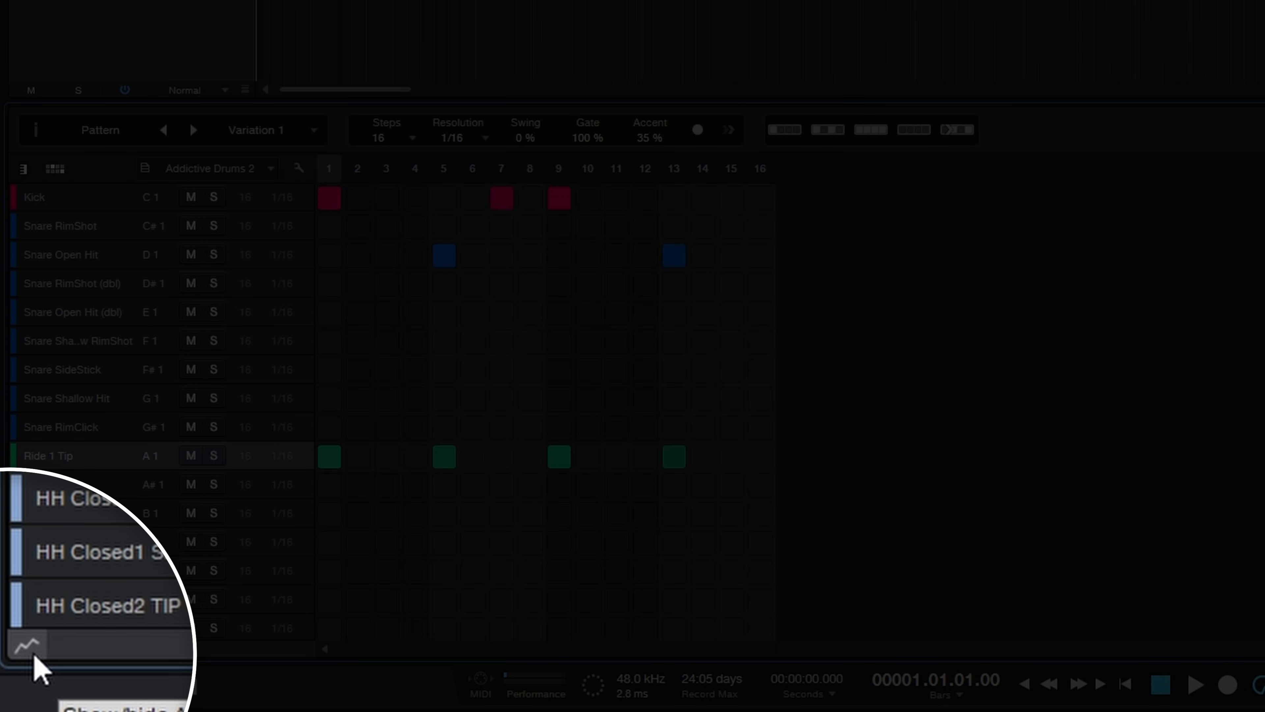
Step: Show the step velocities, set the Ride 1 Tip hit on step 1 to velocity 67, and toggle its accent
{"action": "left_click", "coordinate": [19, 648]}
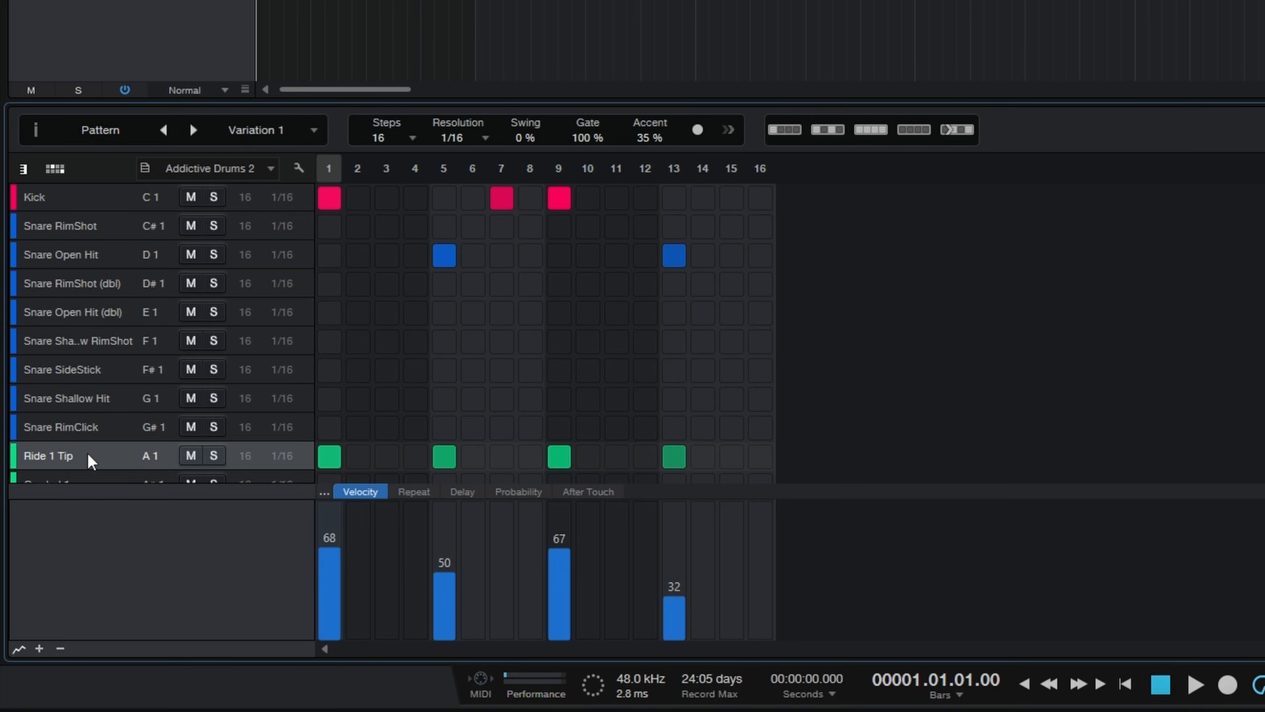
{"action": "mouse_move", "coordinate": [334, 541]}
{"action": "left_mouse_down"}
{"action": "mouse_move", "coordinate": [339, 557]}
{"action": "mouse_move", "coordinate": [330, 511]}
{"action": "mouse_move", "coordinate": [334, 561]}
{"action": "mouse_move", "coordinate": [332, 531]}
{"action": "mouse_move", "coordinate": [330, 545]}
{"action": "left_mouse_up"}
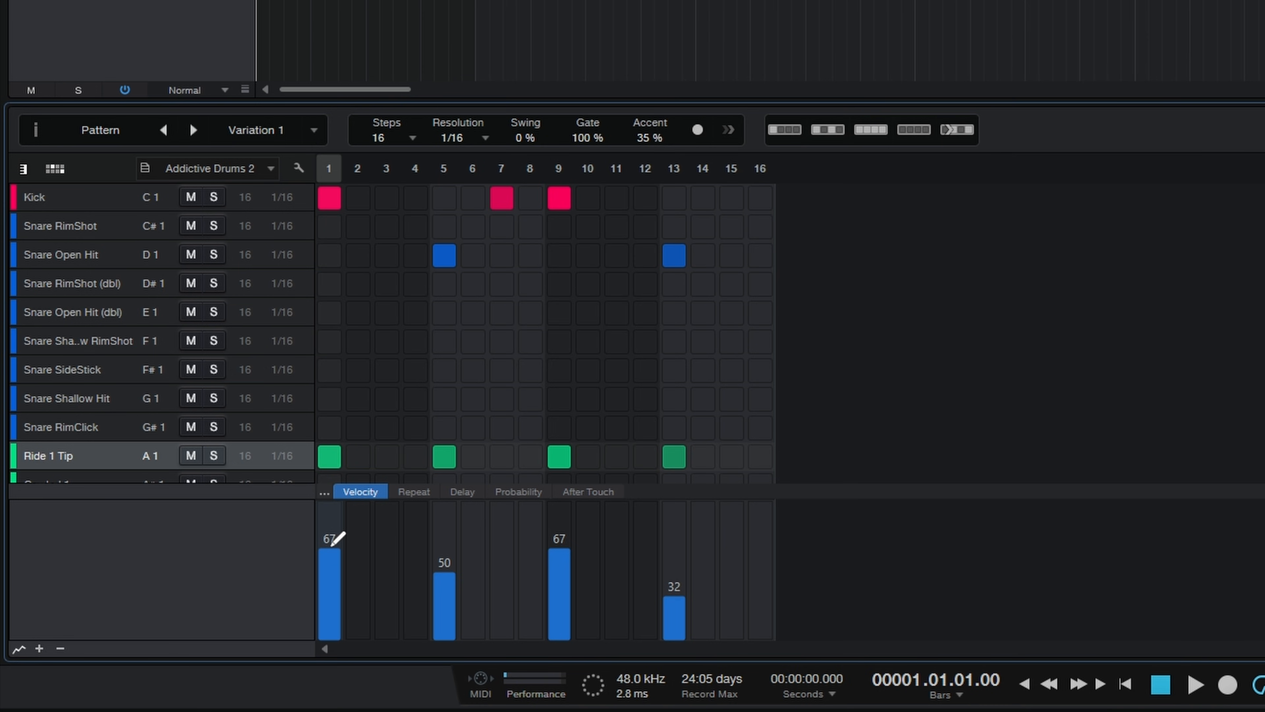
{"action": "left_click", "coordinate": [333, 458]}
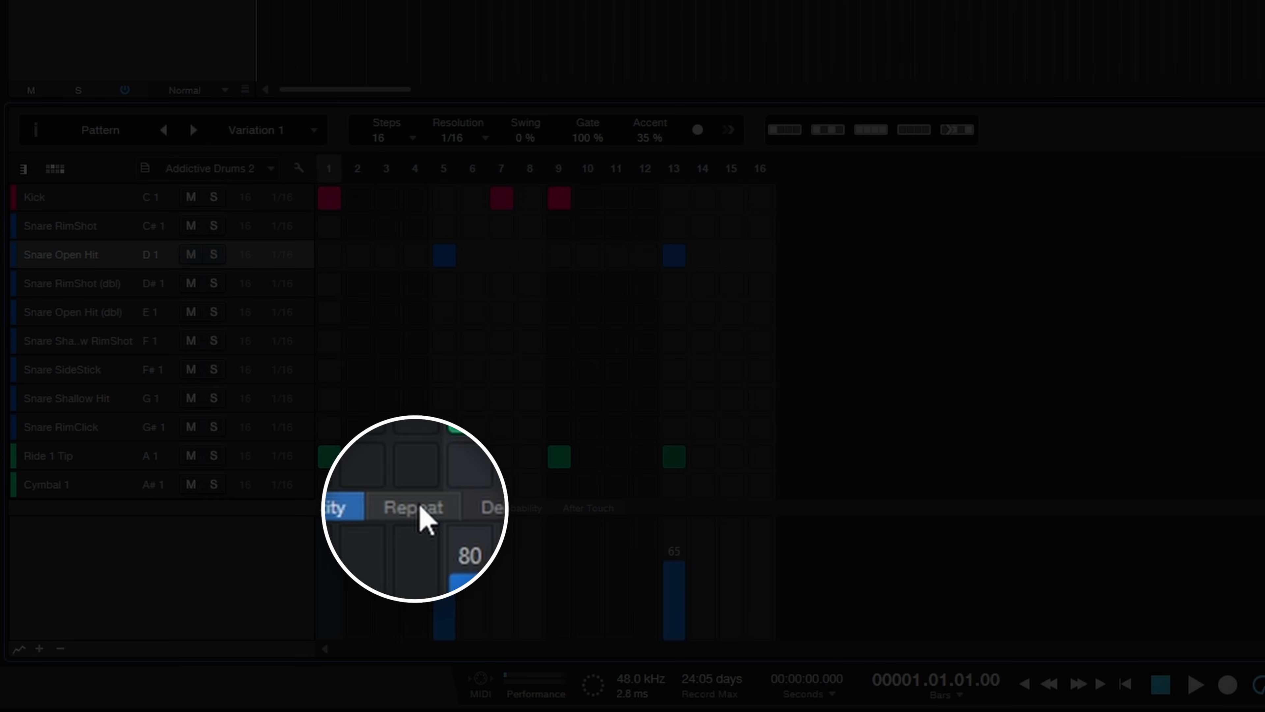
Step: Try repeat values of 1 and 4 on the Snare Open Hit at step 5 with playback, and return the repeat to 0
{"action": "left_click", "coordinate": [419, 508]}
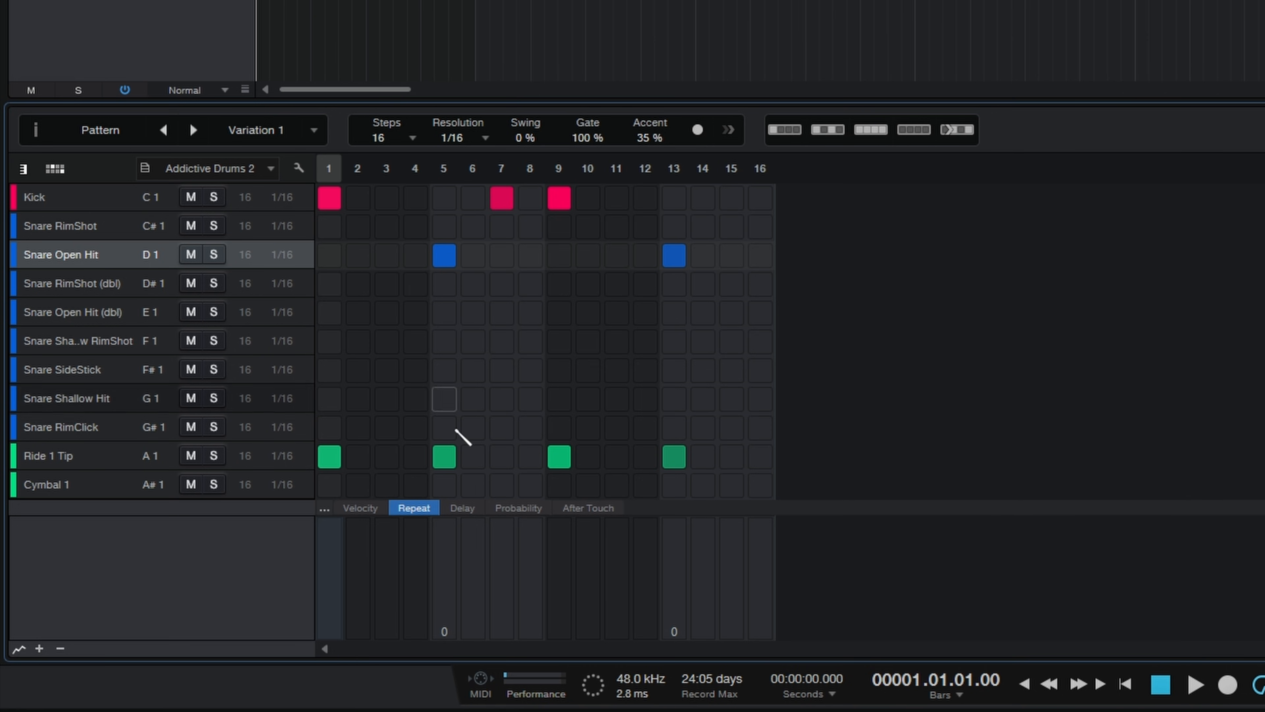
{"action": "left_click", "coordinate": [447, 631]}
{"action": "key", "text": "space"}
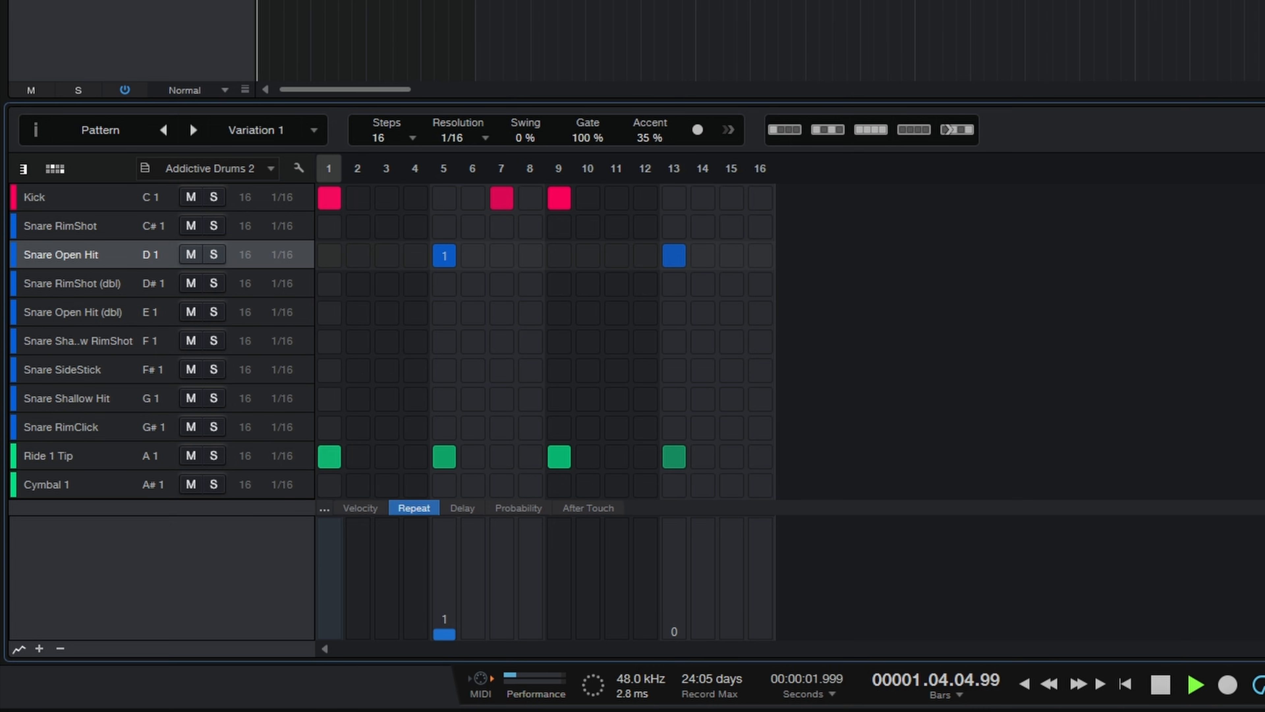
{"action": "key", "text": "space"}
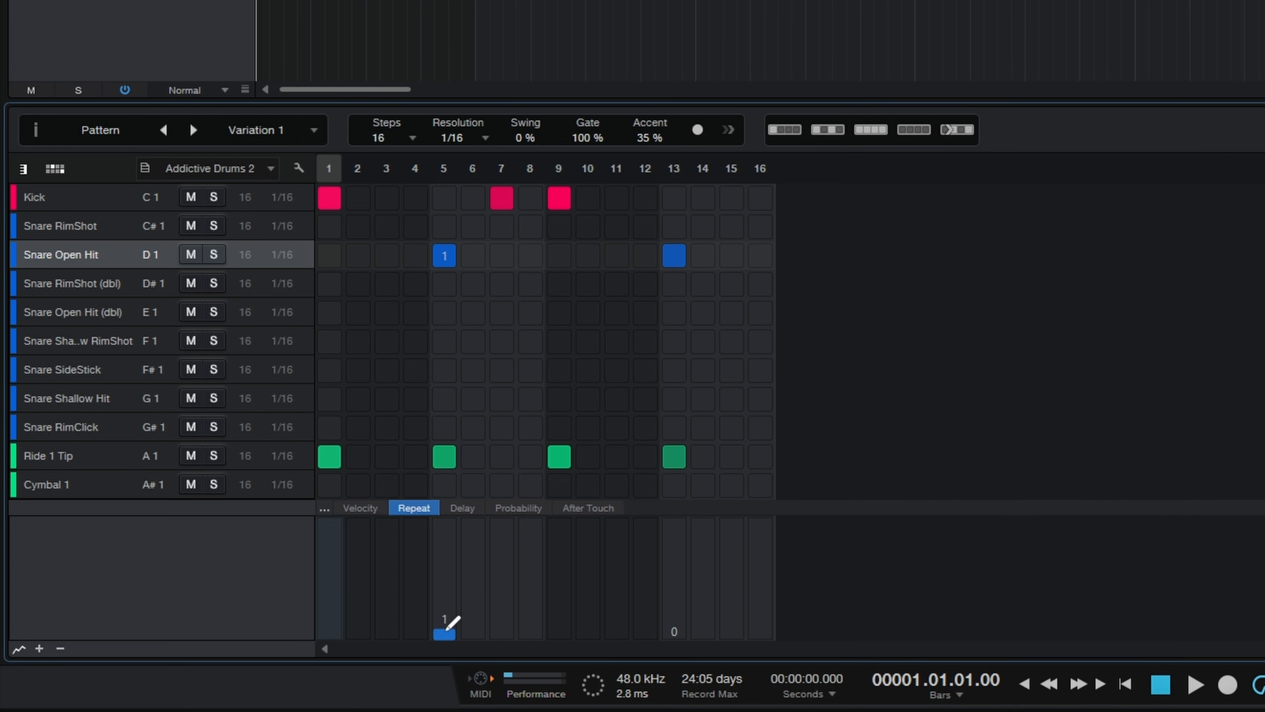
{"action": "left_click_drag", "start_coordinate": [450, 623], "coordinate": [452, 586]}
{"action": "key", "text": "space"}
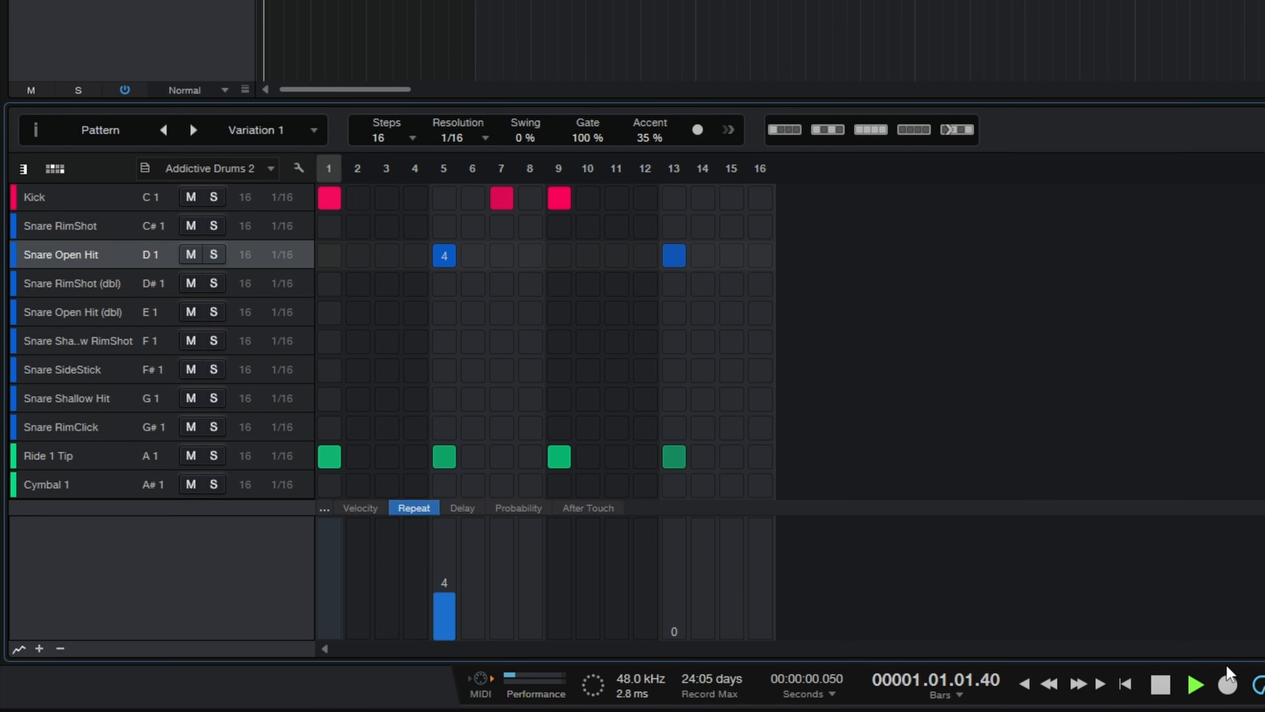
{"action": "key", "text": "space"}
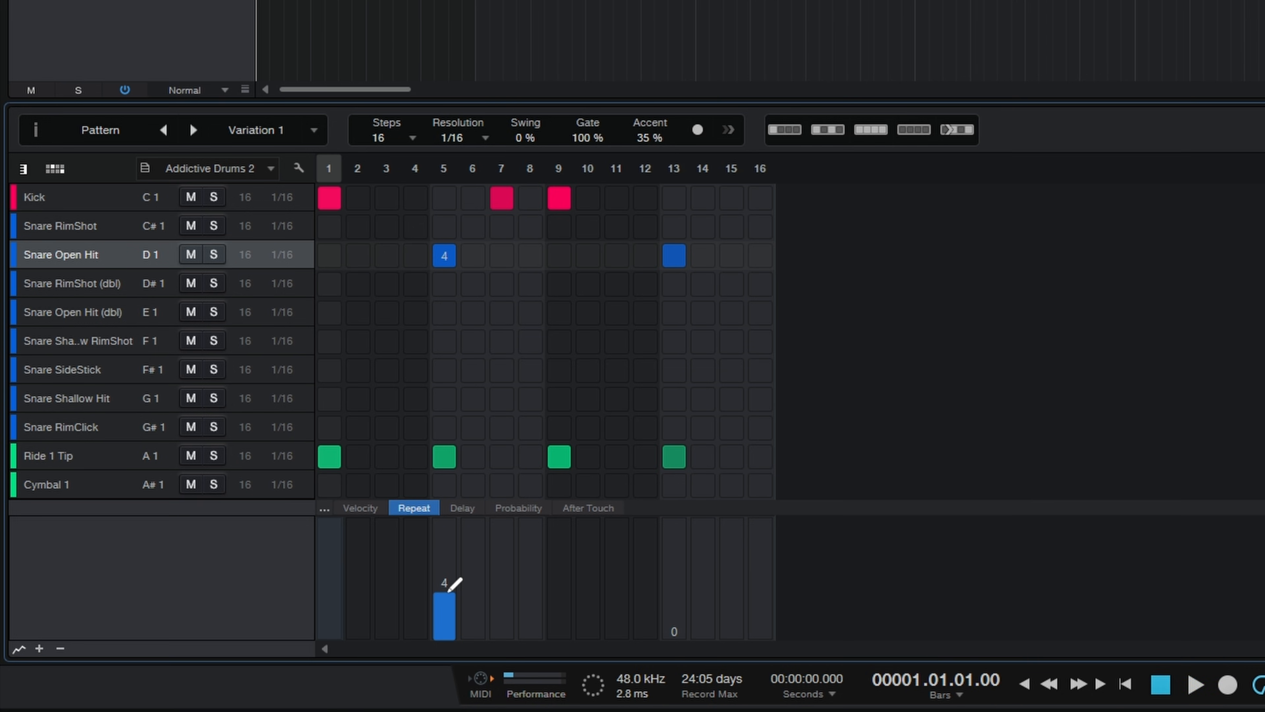
{"action": "left_click_drag", "start_coordinate": [449, 591], "coordinate": [454, 639]}
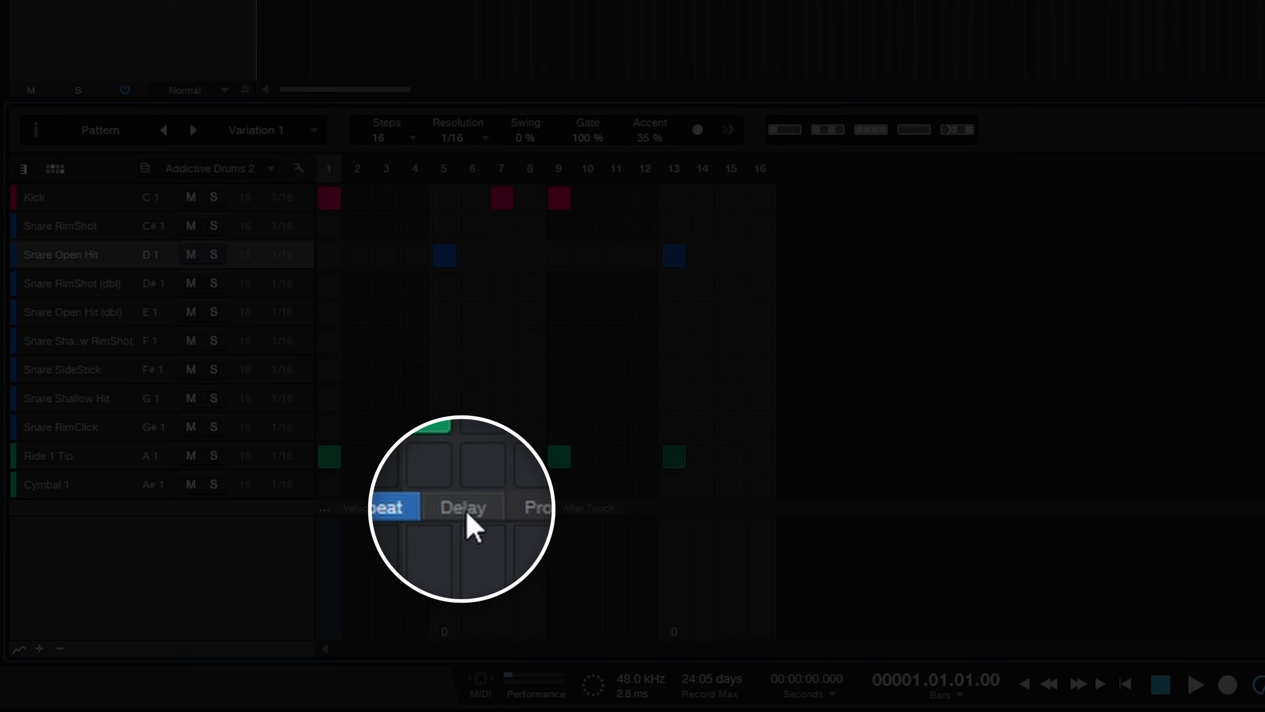
Step: Show the step delay values, add Snare RimShot (dbl) hits on steps 5 and 13, and play back the pattern
{"action": "left_click", "coordinate": [464, 510]}
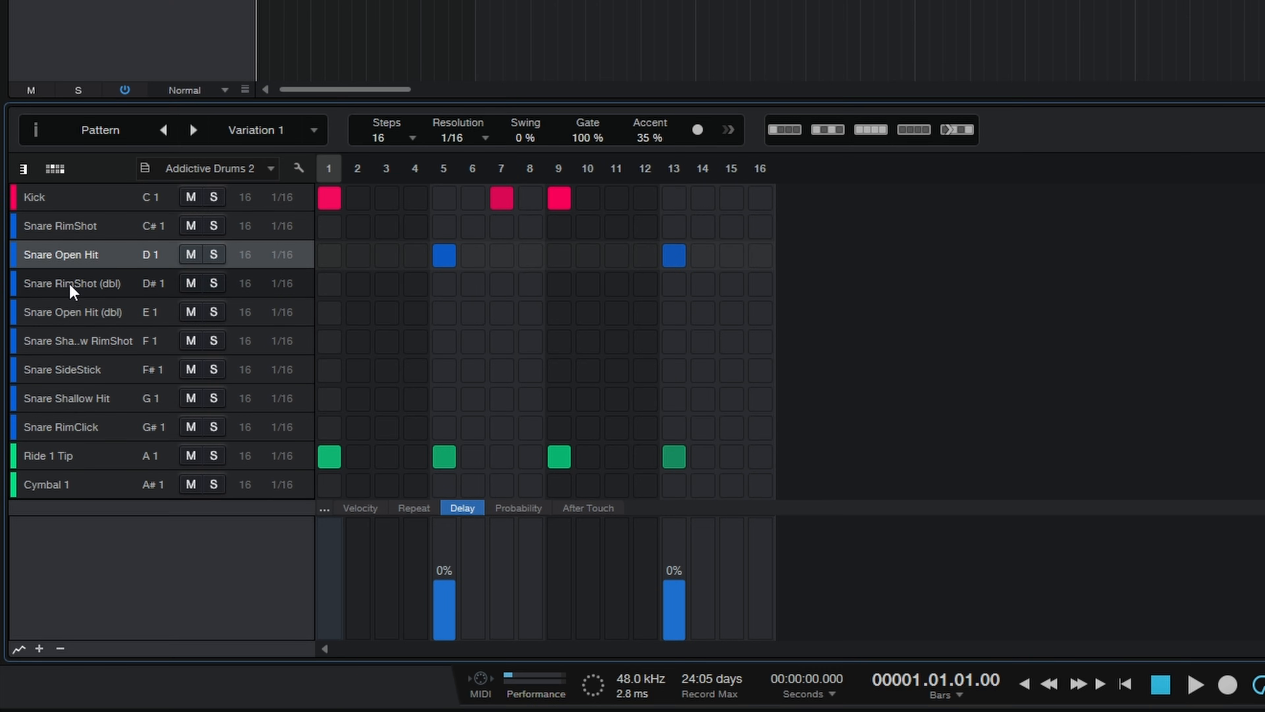
{"action": "left_click", "coordinate": [444, 285]}
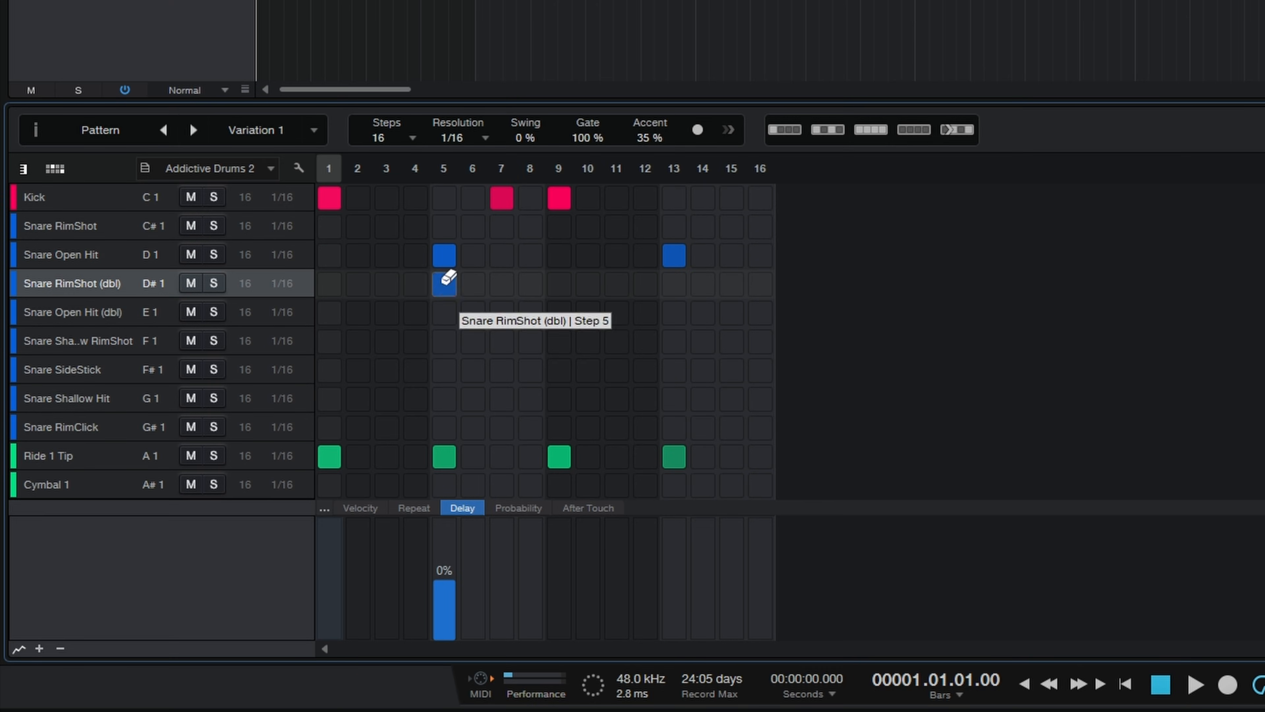
{"action": "left_click", "coordinate": [676, 287]}
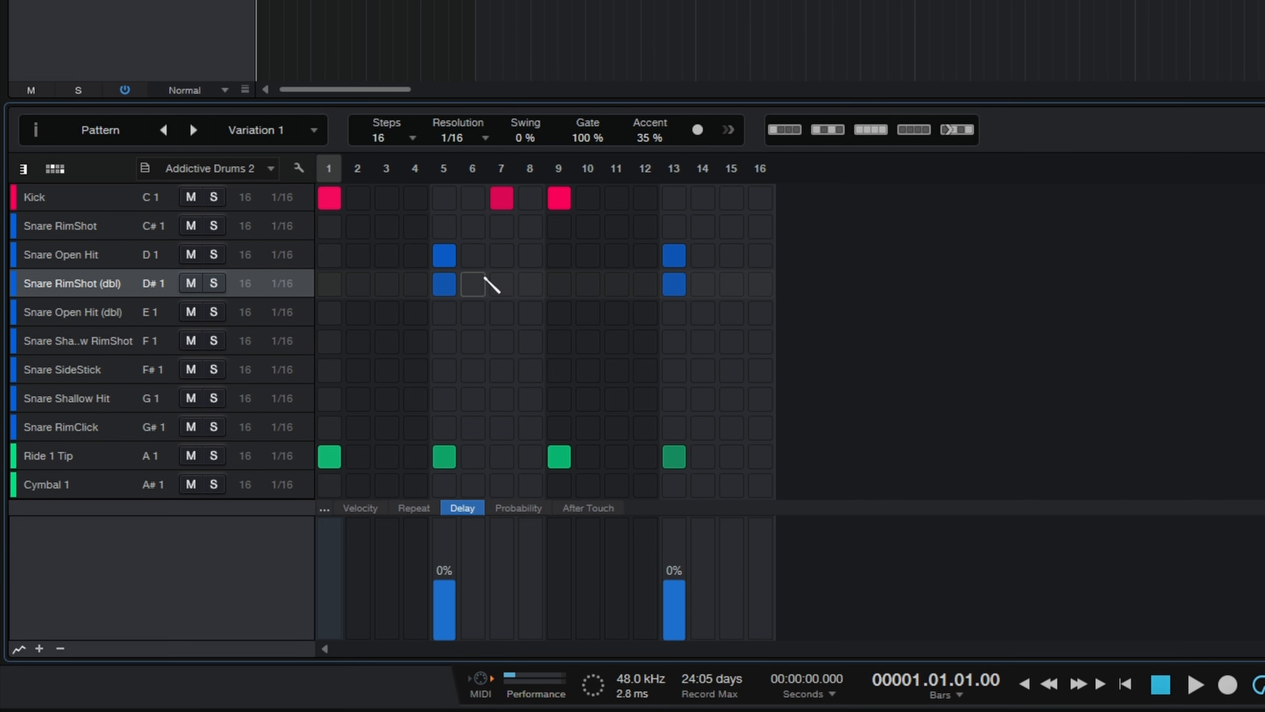
{"action": "key", "text": "space"}
{"action": "key", "text": "space"}
Step: Set the Snare RimShot (dbl) delay to -12% on step 5 and -11% on step 13, and play back the pattern
{"action": "left_click_drag", "start_coordinate": [451, 576], "coordinate": [453, 591]}
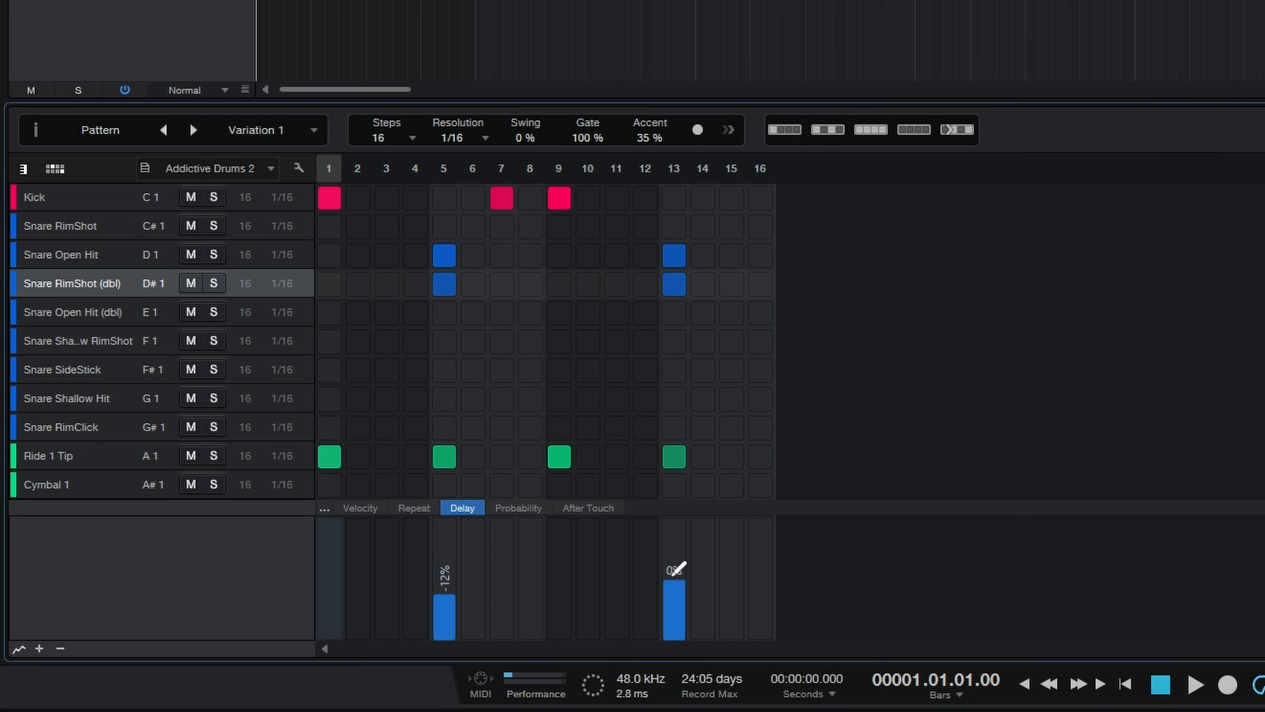
{"action": "left_click_drag", "start_coordinate": [683, 577], "coordinate": [681, 590]}
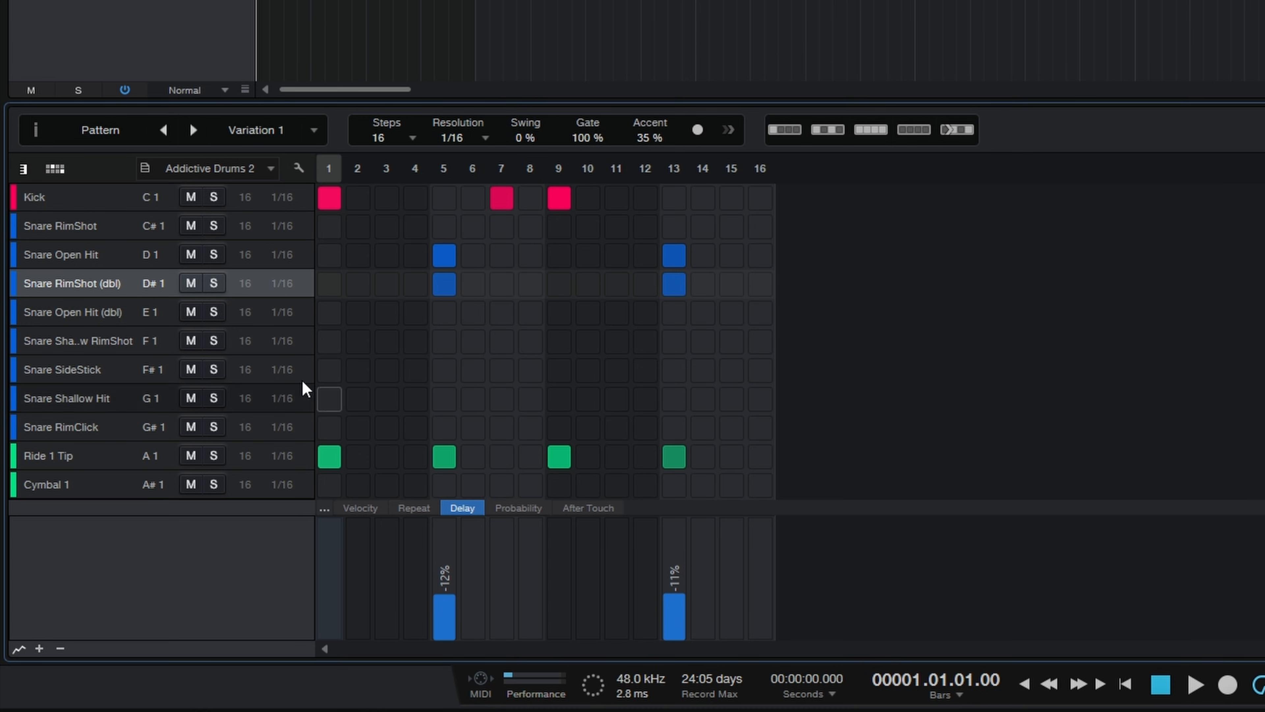
{"action": "key", "text": "space"}
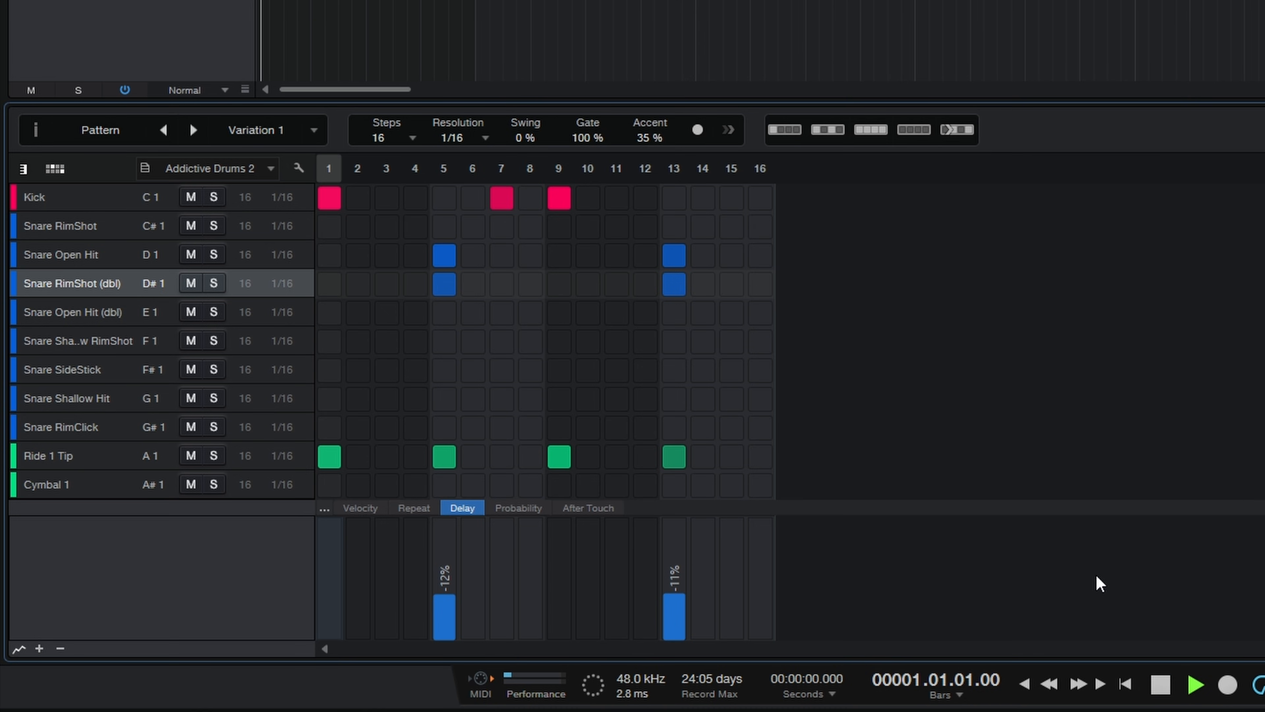
{"action": "key", "text": "space"}
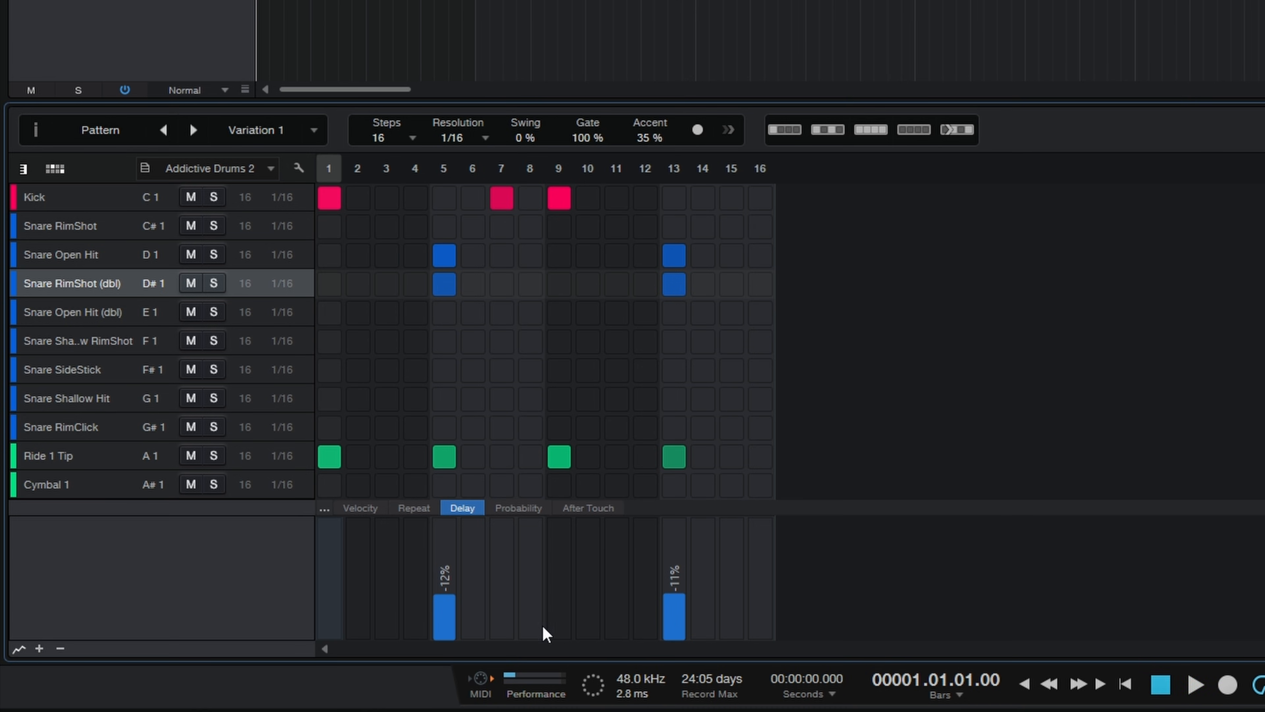
Step: Set the Snare RimShot (dbl) delay to -19% on step 5 and -20% on step 13, and play back the pattern
{"action": "left_click_drag", "start_coordinate": [451, 596], "coordinate": [452, 597]}
{"action": "left_click_drag", "start_coordinate": [678, 598], "coordinate": [679, 600]}
{"action": "key", "text": "space"}
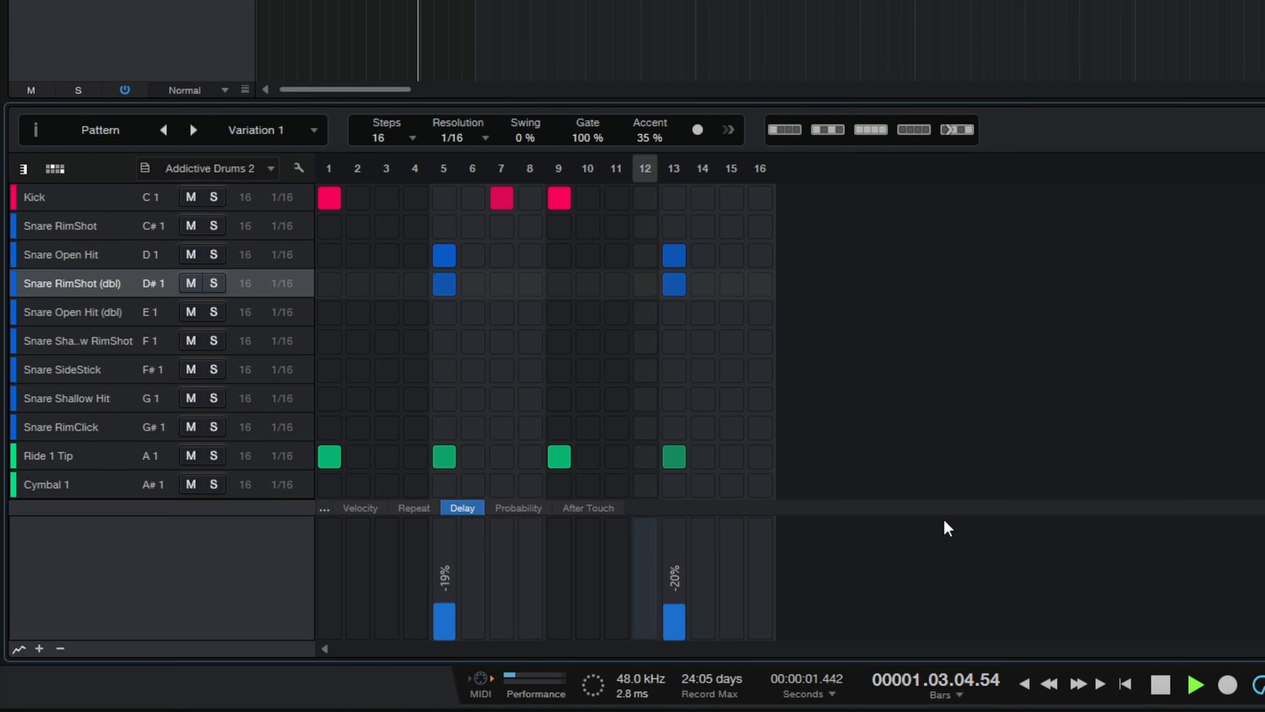
{"action": "key", "text": "space"}
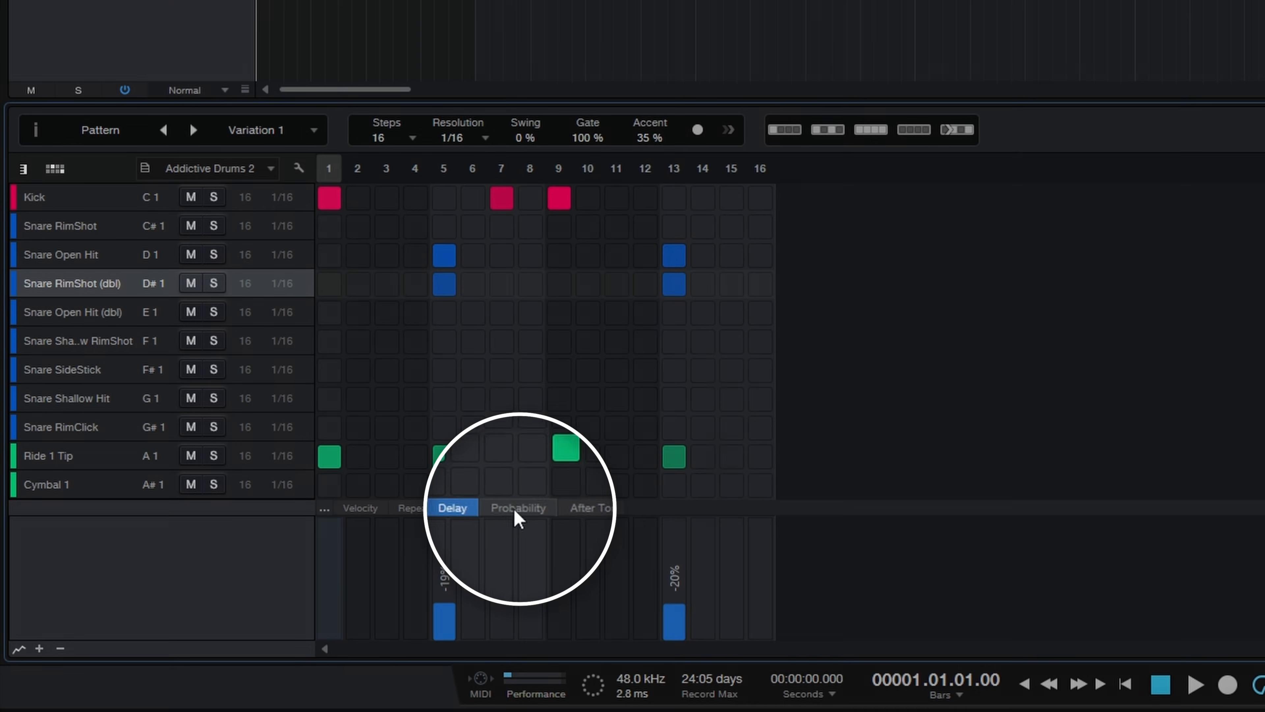
Step: Show the step probability values and add Ride 1 Tip hits on steps 15 and 11
{"action": "left_click", "coordinate": [515, 509]}
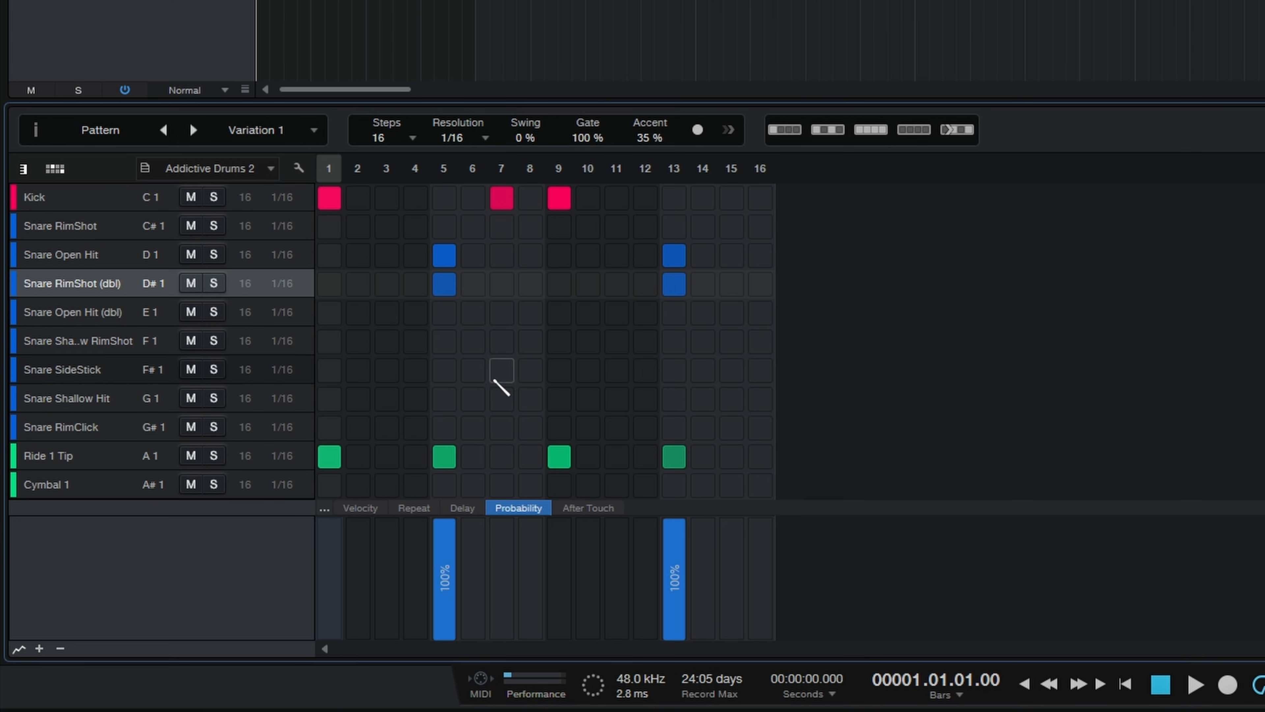
{"action": "left_click", "coordinate": [734, 457]}
{"action": "left_click", "coordinate": [621, 458]}
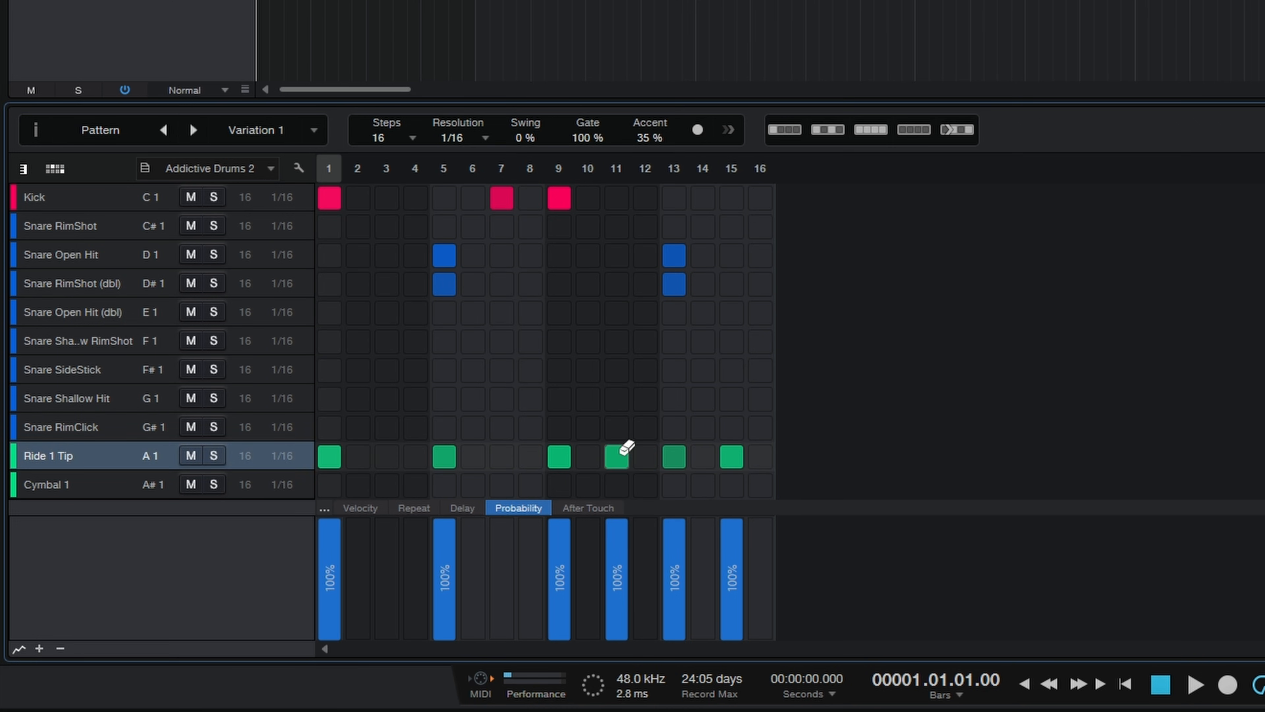
Step: Set the probability of the Ride 1 Tip hits on steps 11 and 15 to 73%, and play back the pattern
{"action": "left_click_drag", "start_coordinate": [621, 537], "coordinate": [618, 549]}
{"action": "left_click_drag", "start_coordinate": [737, 527], "coordinate": [735, 549]}
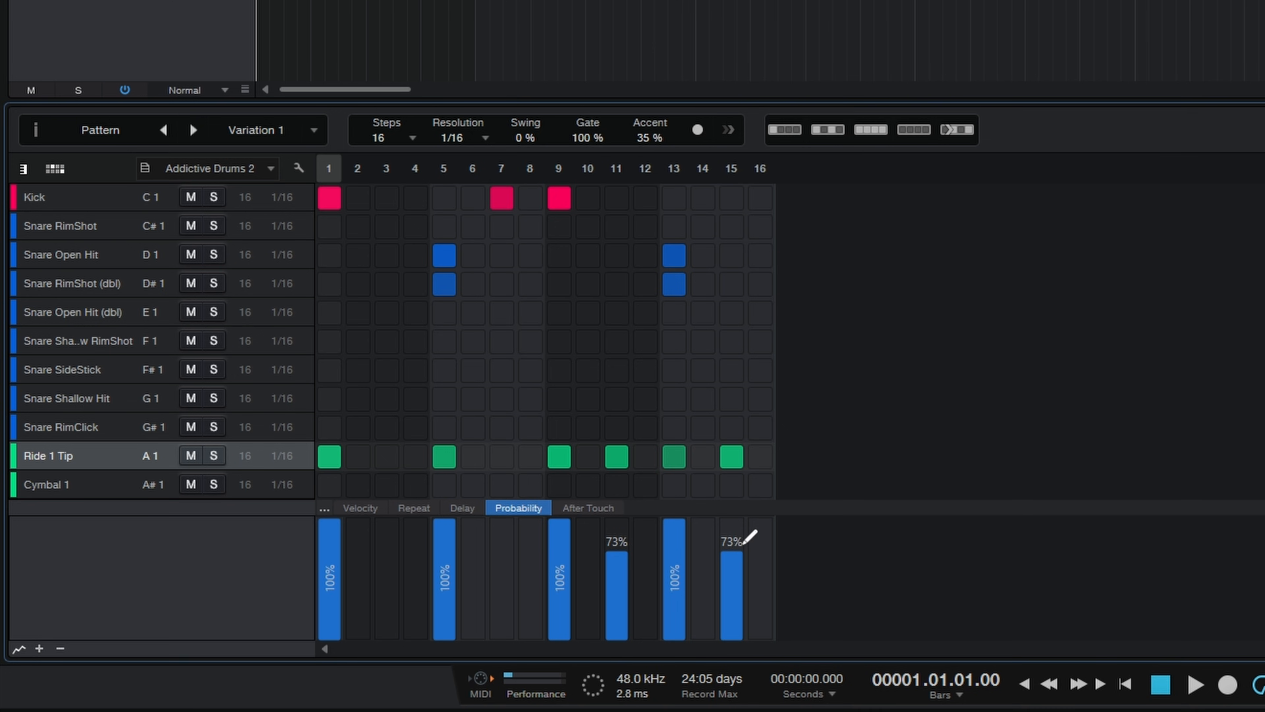
{"action": "key", "text": "space"}
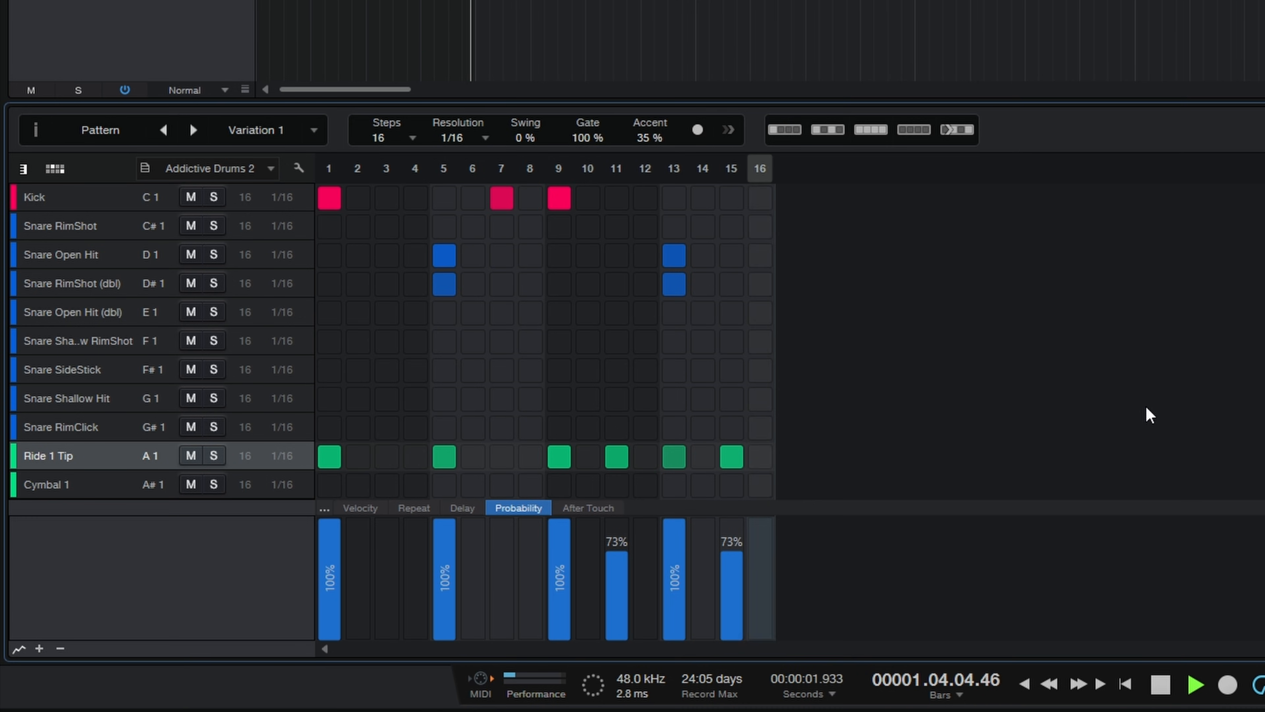
{"action": "key", "text": "space"}
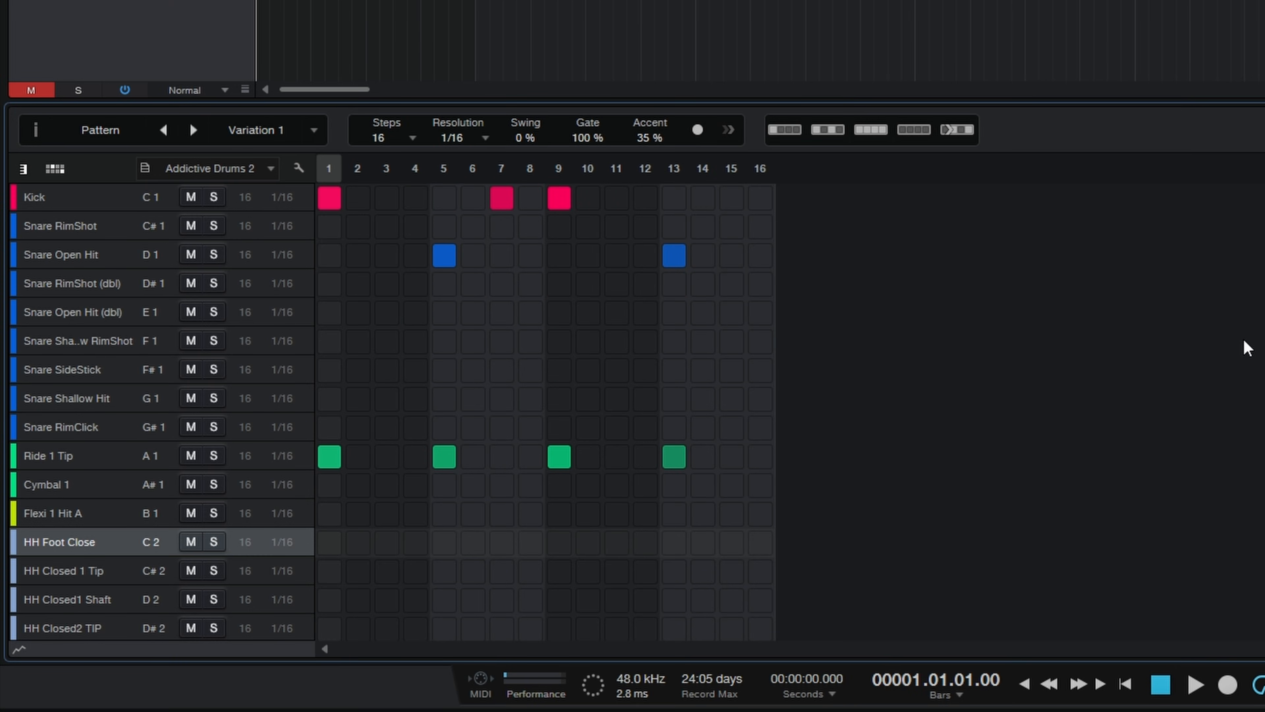
Step: Compare playback of the pattern at 0% and 100% swing, and return the swing to 0%
{"action": "key", "text": "space"}
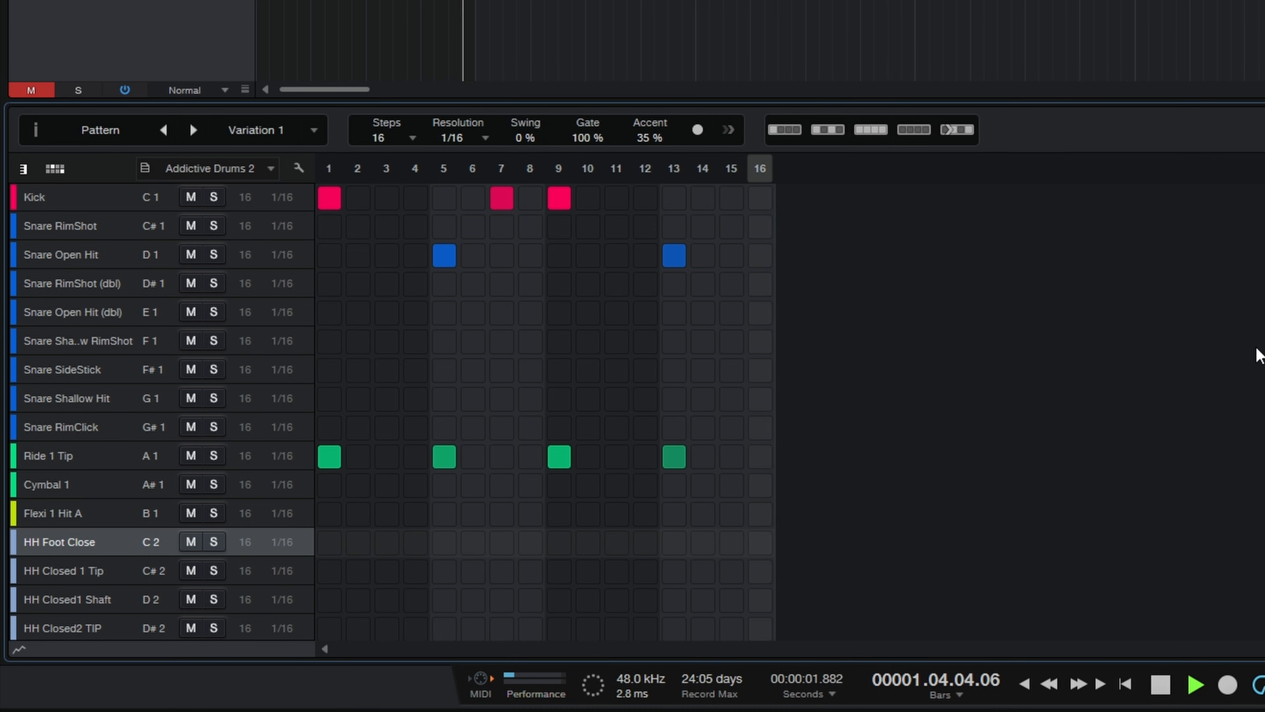
{"action": "key", "text": "space"}
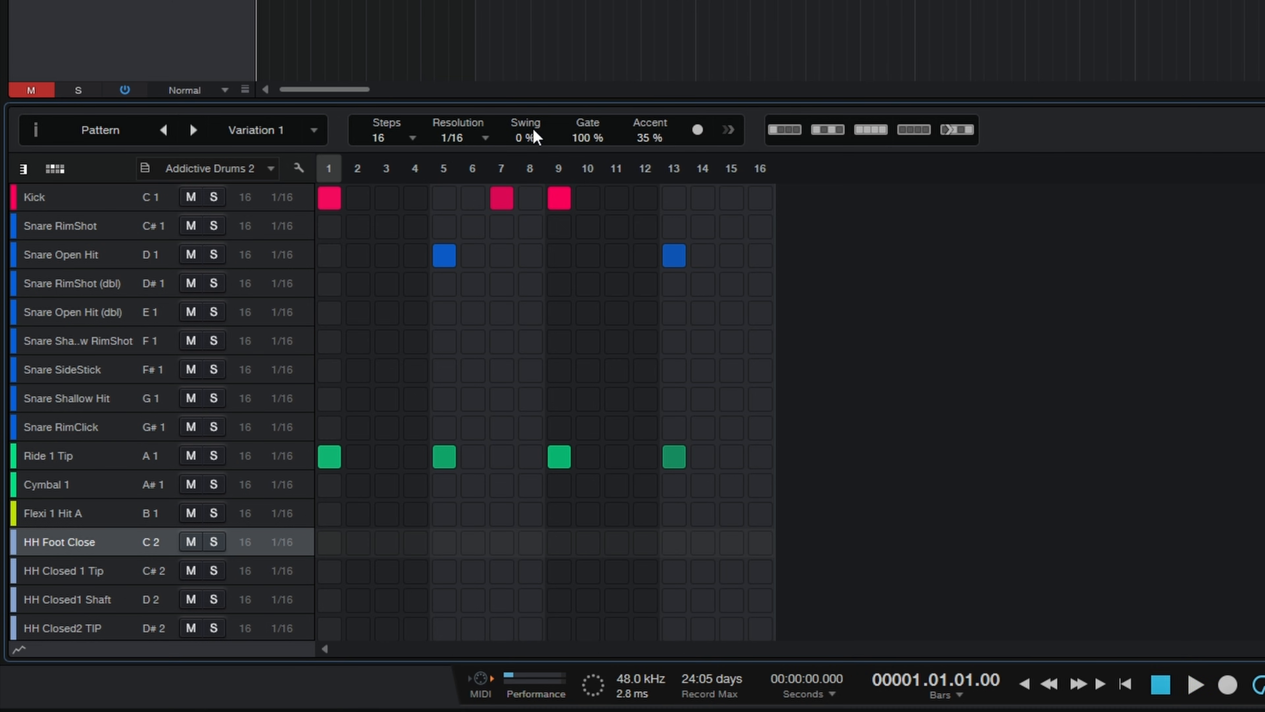
{"action": "left_click_drag", "start_coordinate": [523, 134], "coordinate": [526, 15]}
{"action": "key", "text": "space"}
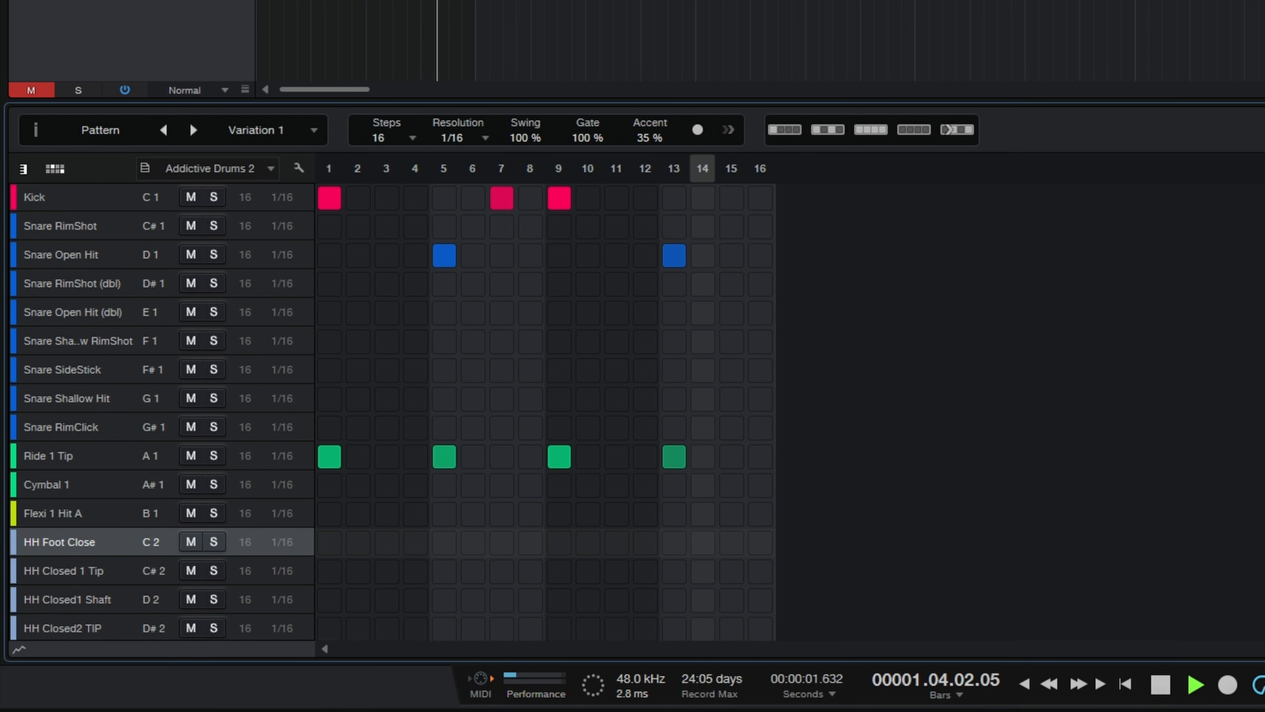
{"action": "key", "text": "space"}
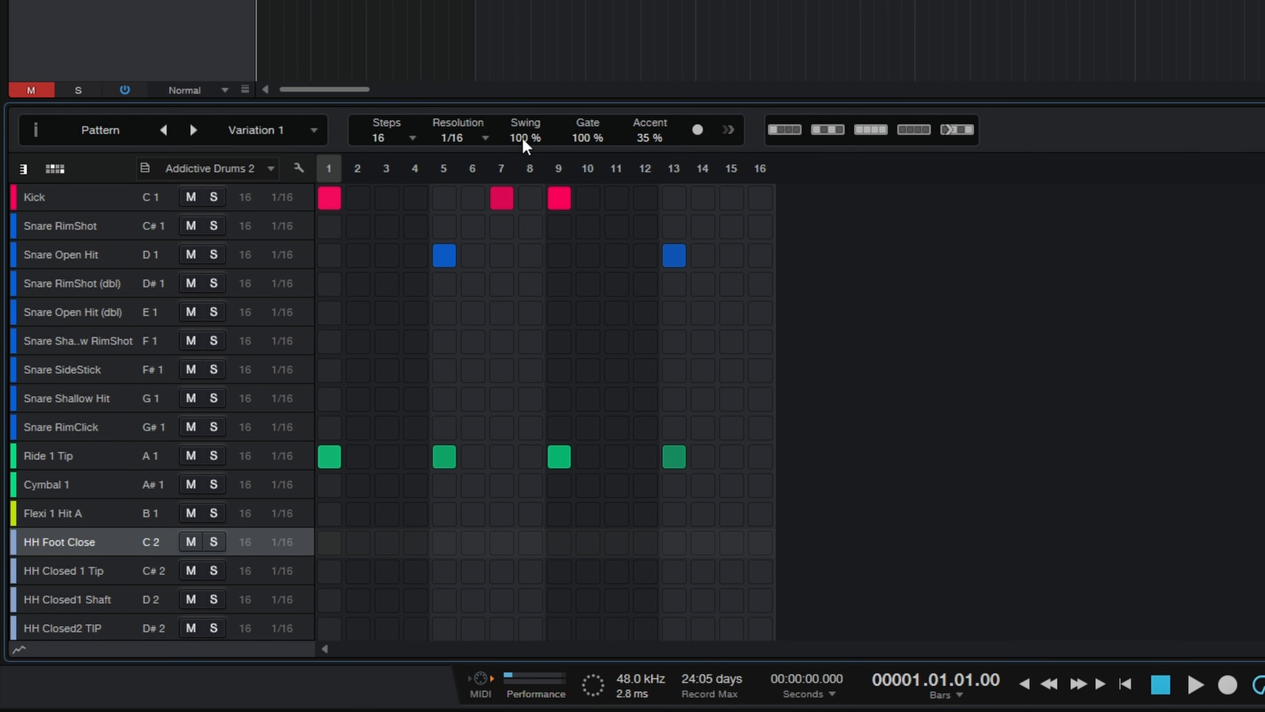
{"action": "left_click_drag", "start_coordinate": [526, 132], "coordinate": [542, 271]}
Step: Try 0% and 100% swing with all 16 HH Foot Close steps filled, then clear that lane and reset the swing to 0%
{"action": "left_click_drag", "start_coordinate": [331, 544], "coordinate": [767, 545]}
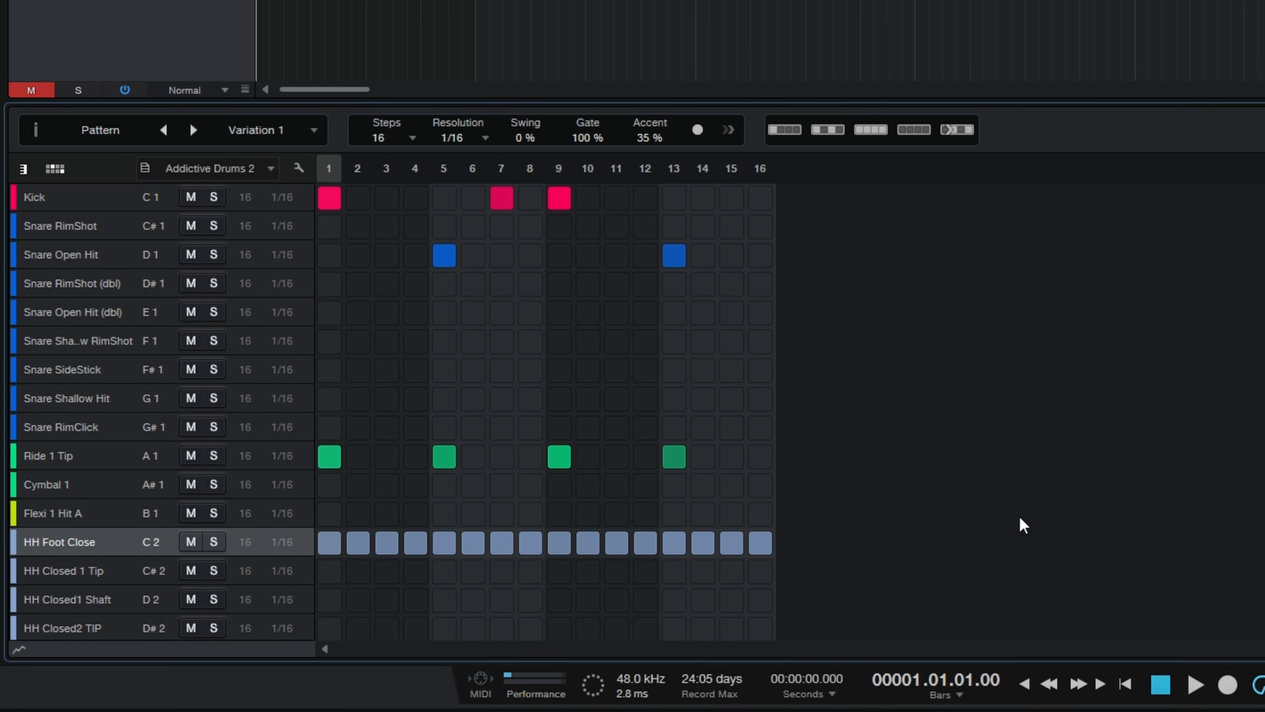
{"action": "key", "text": "space"}
{"action": "left_click_drag", "start_coordinate": [532, 140], "coordinate": [529, 2]}
{"action": "key", "text": "space"}
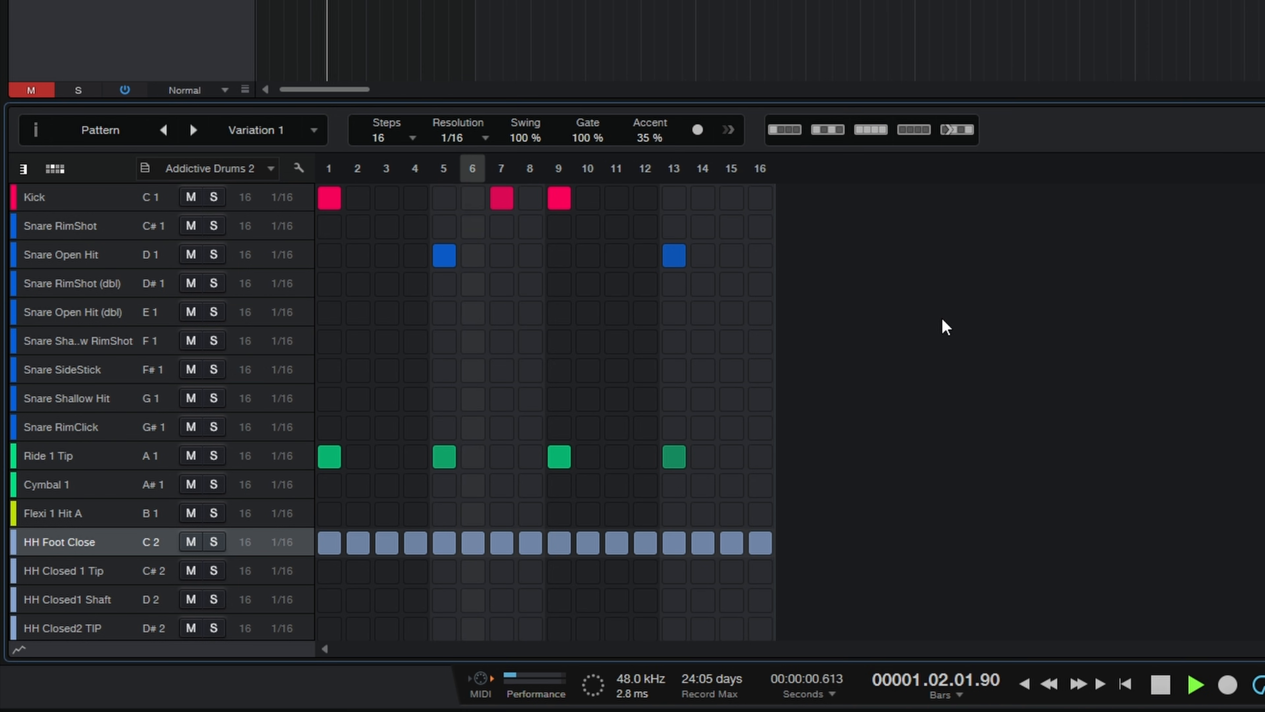
{"action": "key", "text": "space"}
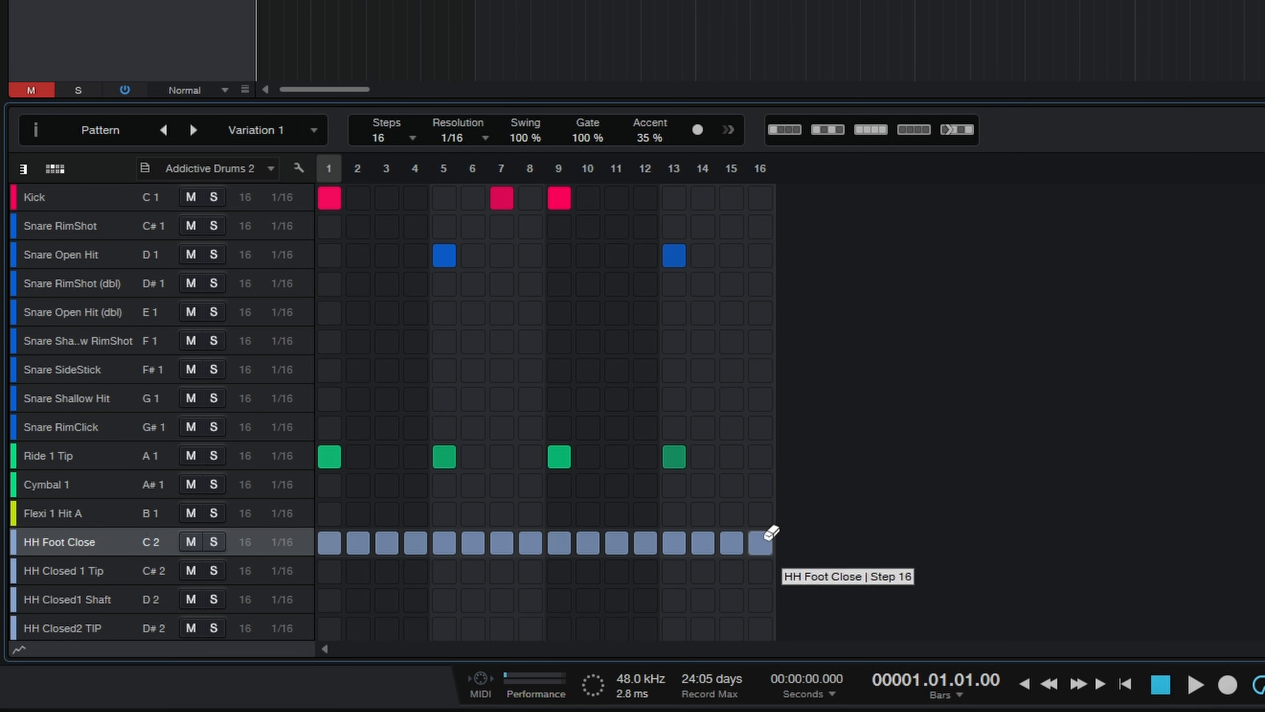
{"action": "mouse_move", "coordinate": [767, 529]}
{"action": "left_mouse_down"}
{"action": "mouse_move", "coordinate": [566, 521]}
{"action": "mouse_move", "coordinate": [330, 533]}
{"action": "left_mouse_up"}
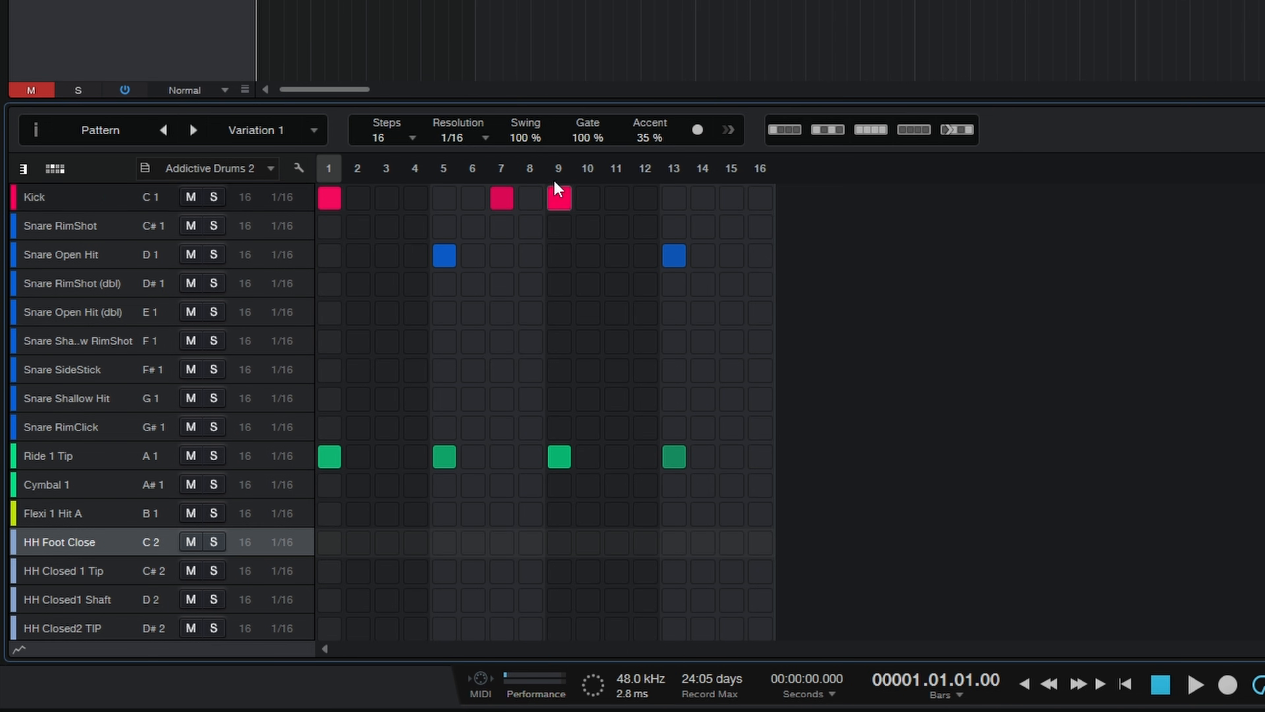
{"action": "left_click_drag", "start_coordinate": [530, 138], "coordinate": [533, 184]}
Step: Set the pattern's gate to 0% and play back the pattern
{"action": "left_click_drag", "start_coordinate": [589, 137], "coordinate": [604, 280]}
{"action": "left_click_drag", "start_coordinate": [590, 139], "coordinate": [592, 182]}
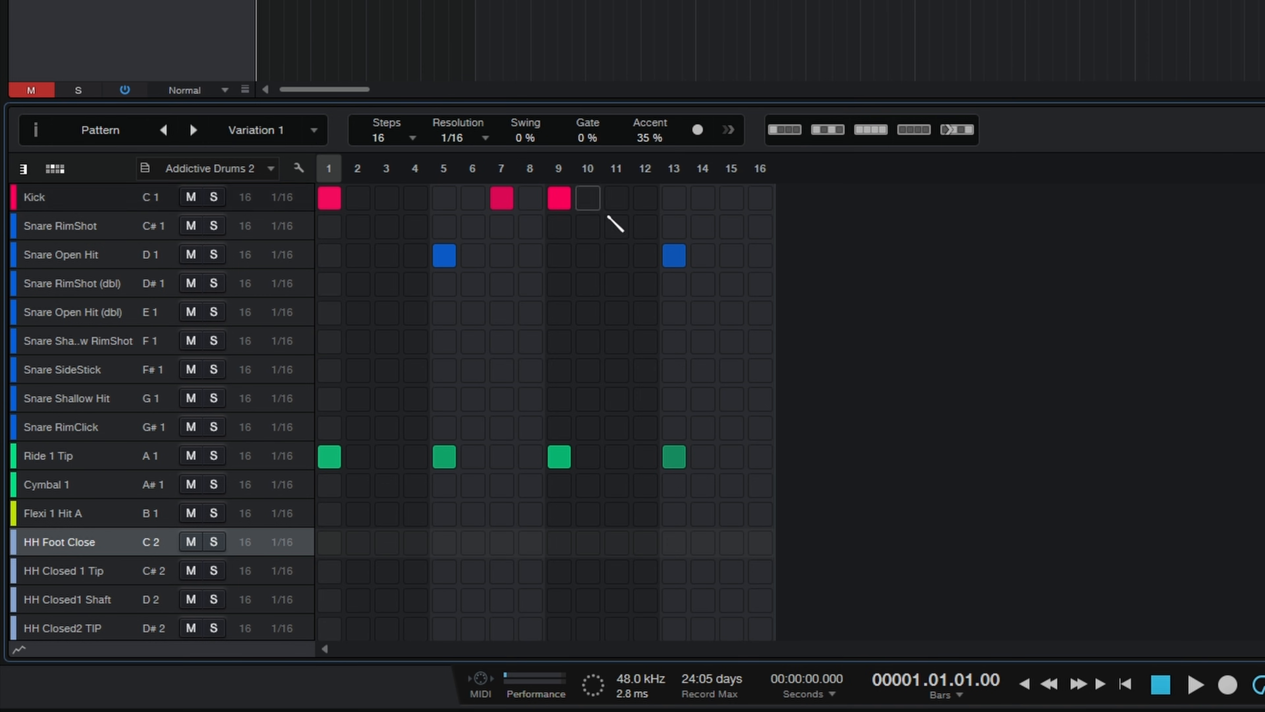
{"action": "key", "text": "space"}
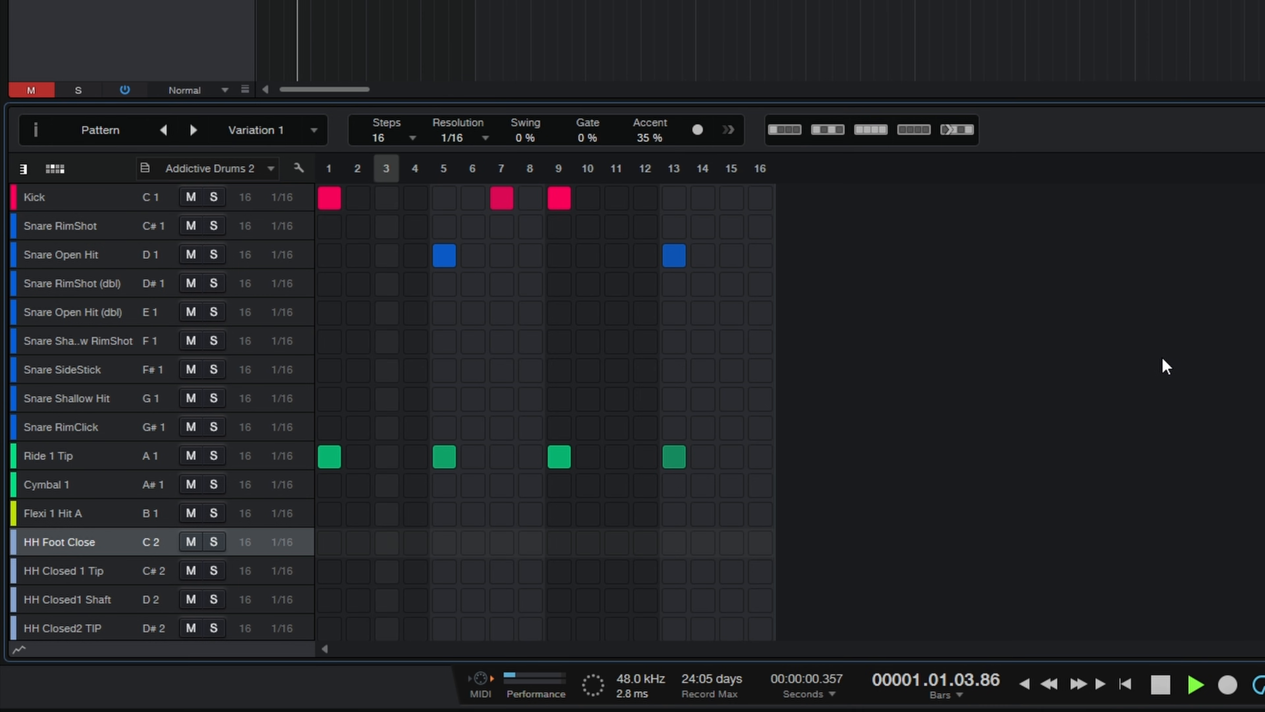
Step: Stop playback and set the drum pattern's gate back to 100%
{"action": "key", "text": "space"}
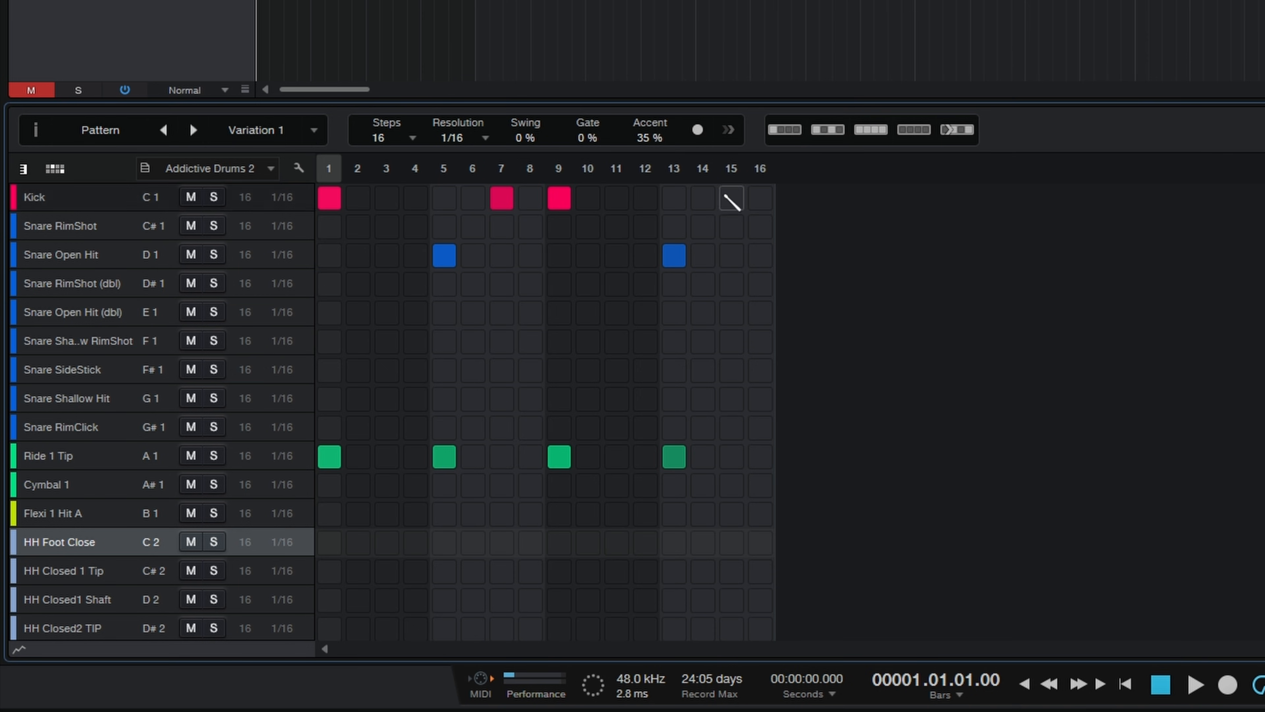
{"action": "double_click", "coordinate": [587, 138]}
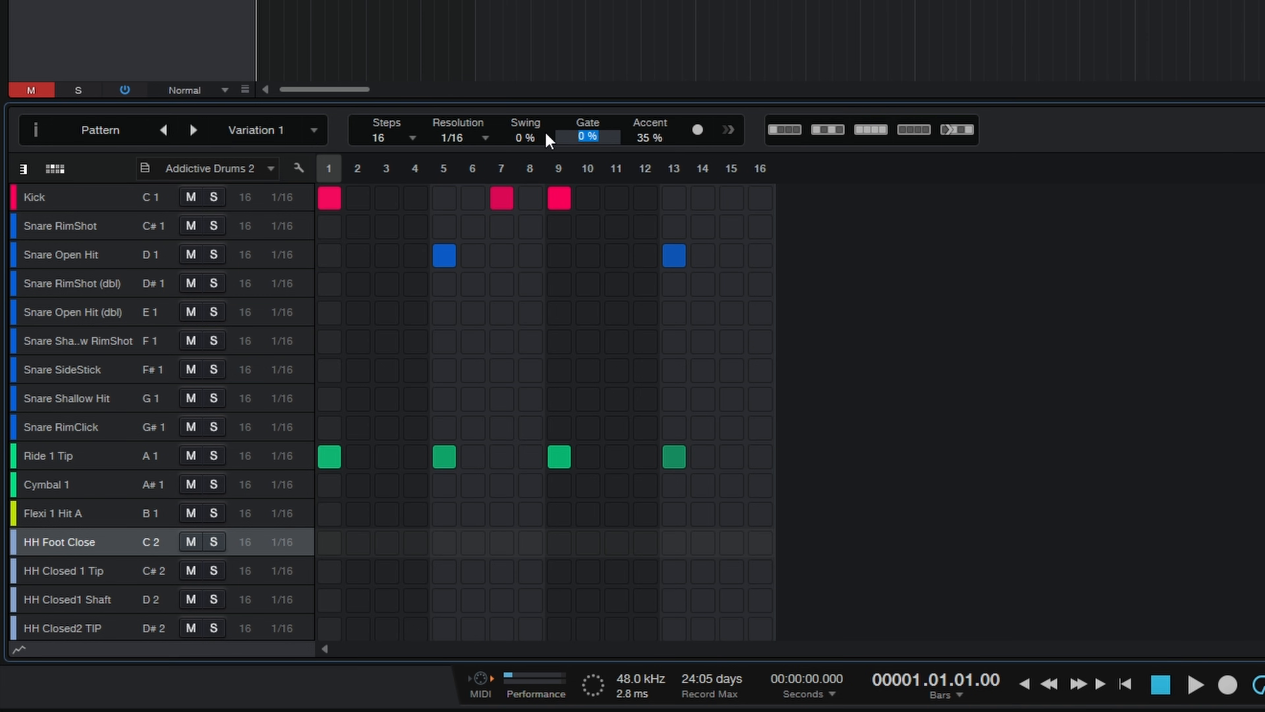
{"action": "type", "text": "100"}
{"action": "key", "text": "Return"}
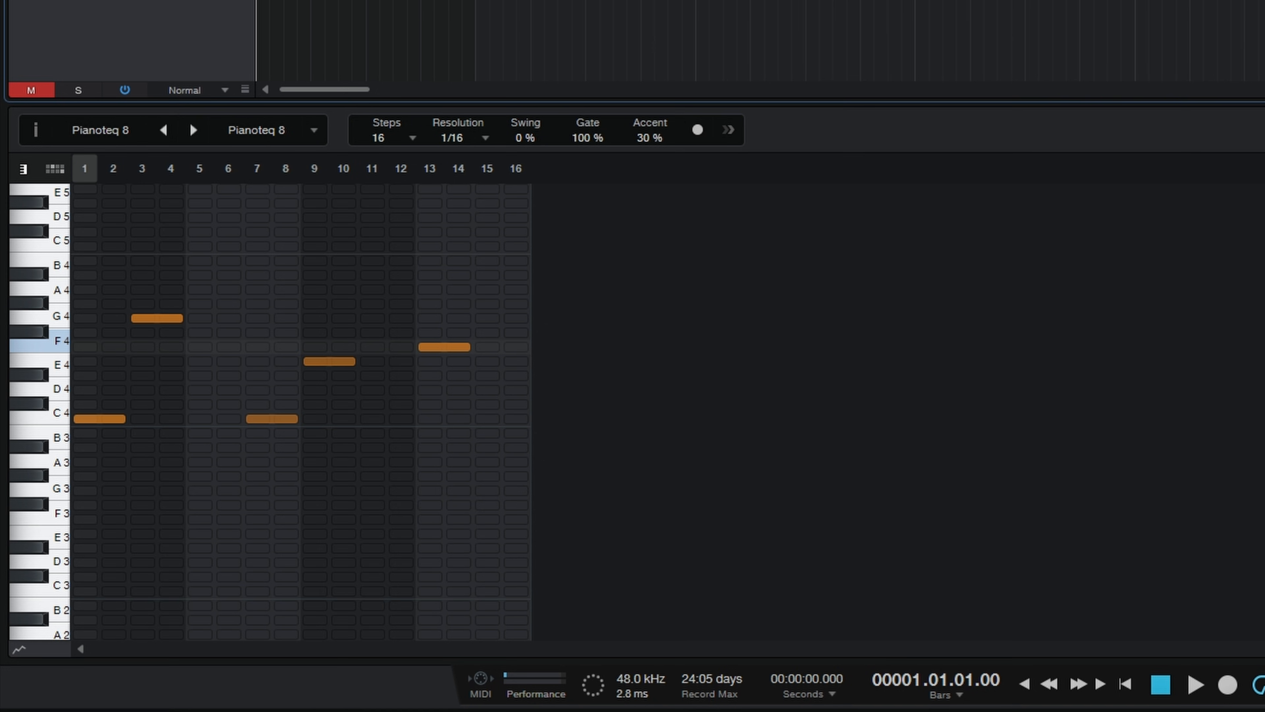
Step: Unmute the Pianoteq 8 track and compare playback of its pattern at 100% and 18% gate
{"action": "key", "text": "m"}
{"action": "key", "text": "space"}
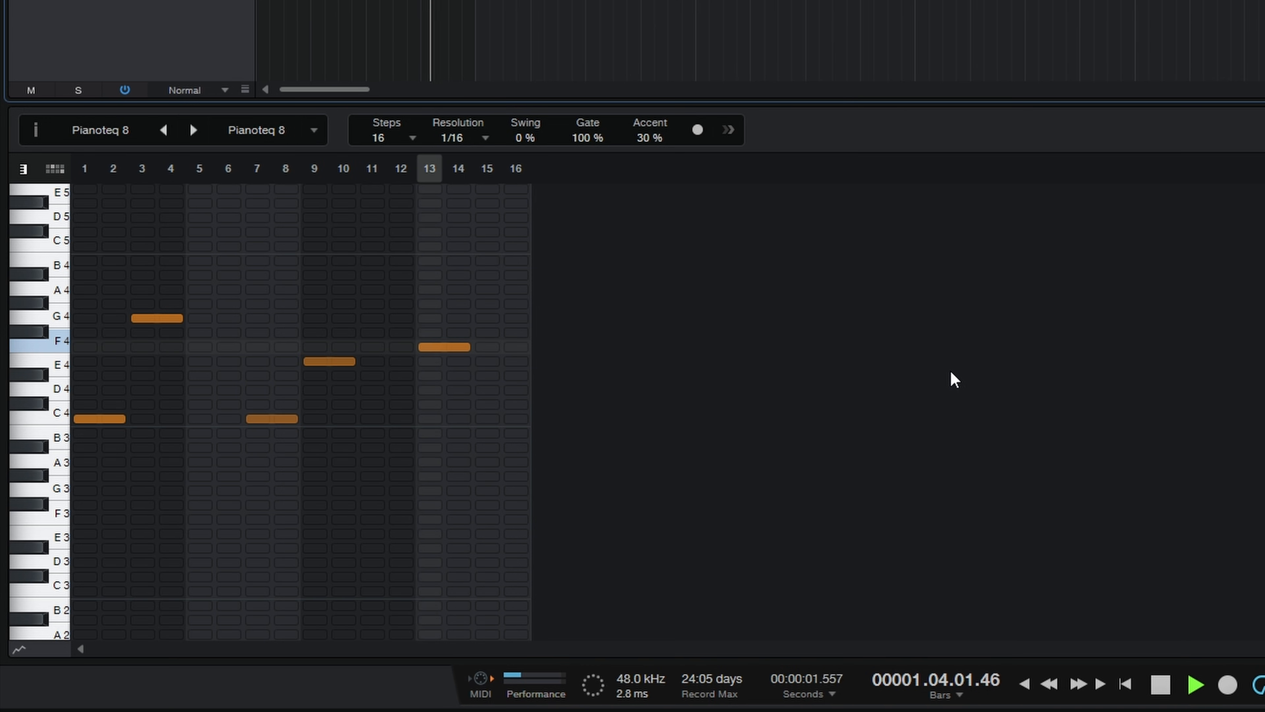
{"action": "key", "text": "space"}
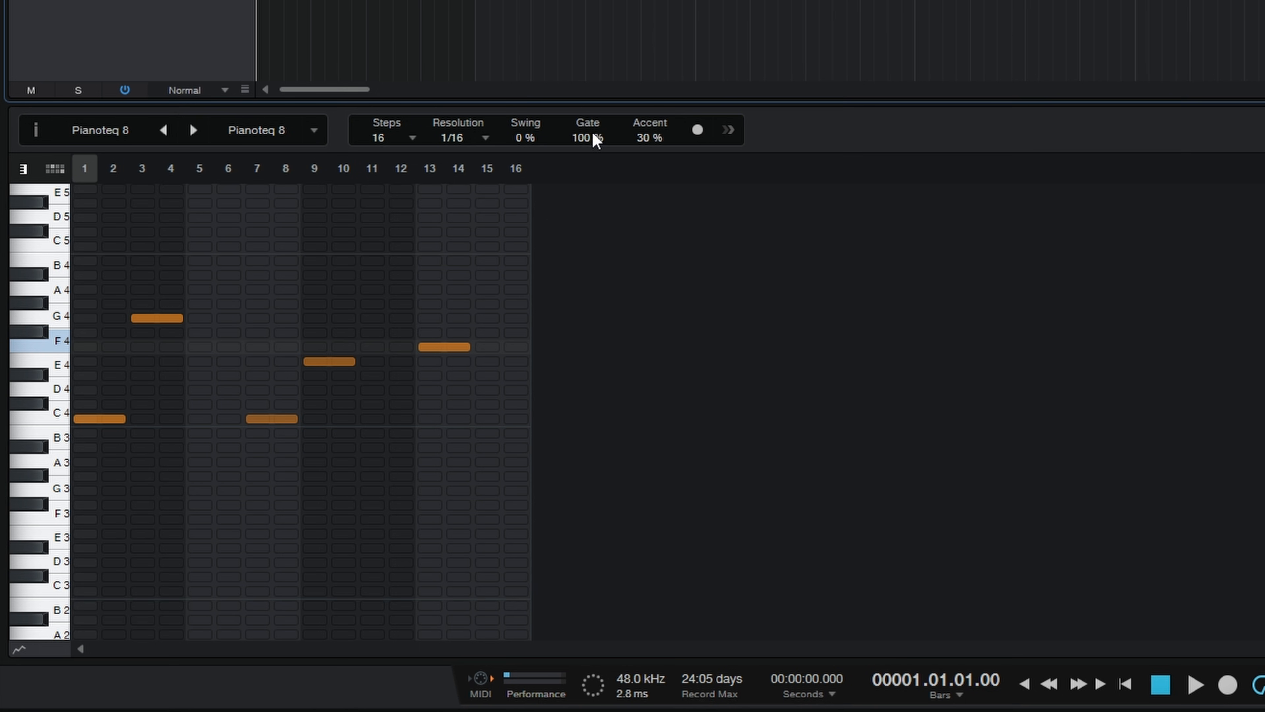
{"action": "left_click_drag", "start_coordinate": [593, 136], "coordinate": [597, 178]}
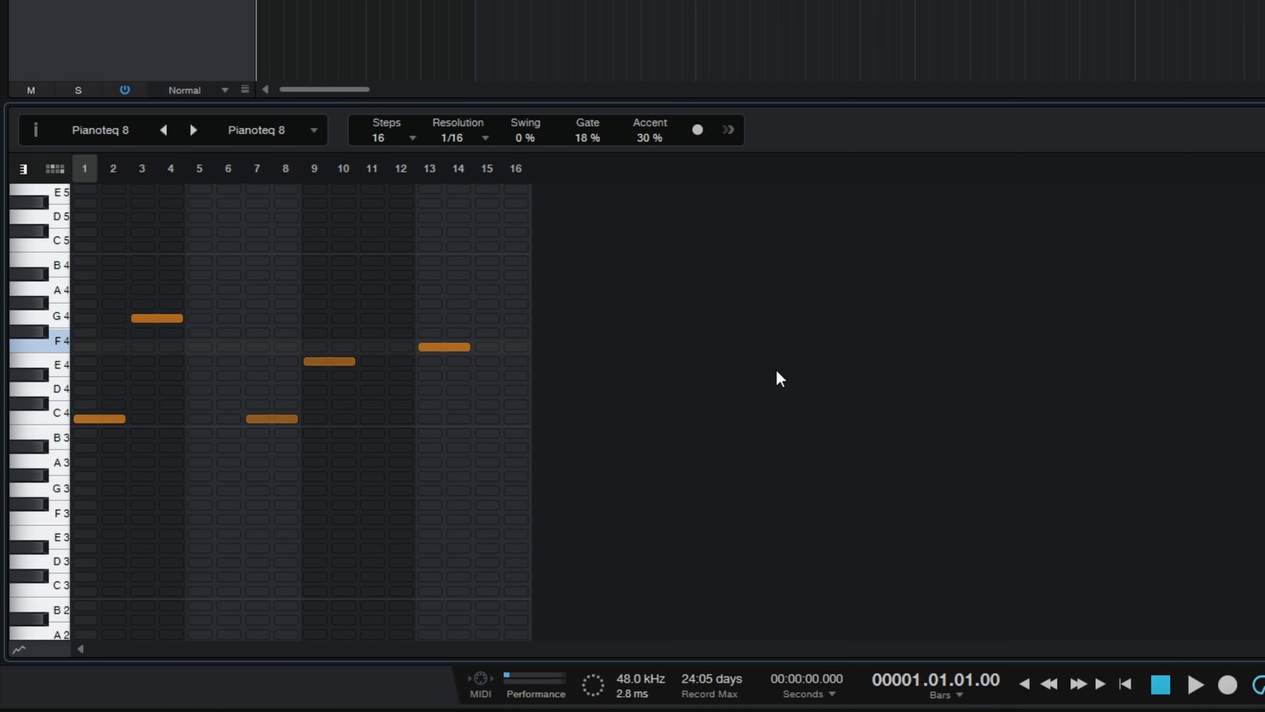
{"action": "key", "text": "space"}
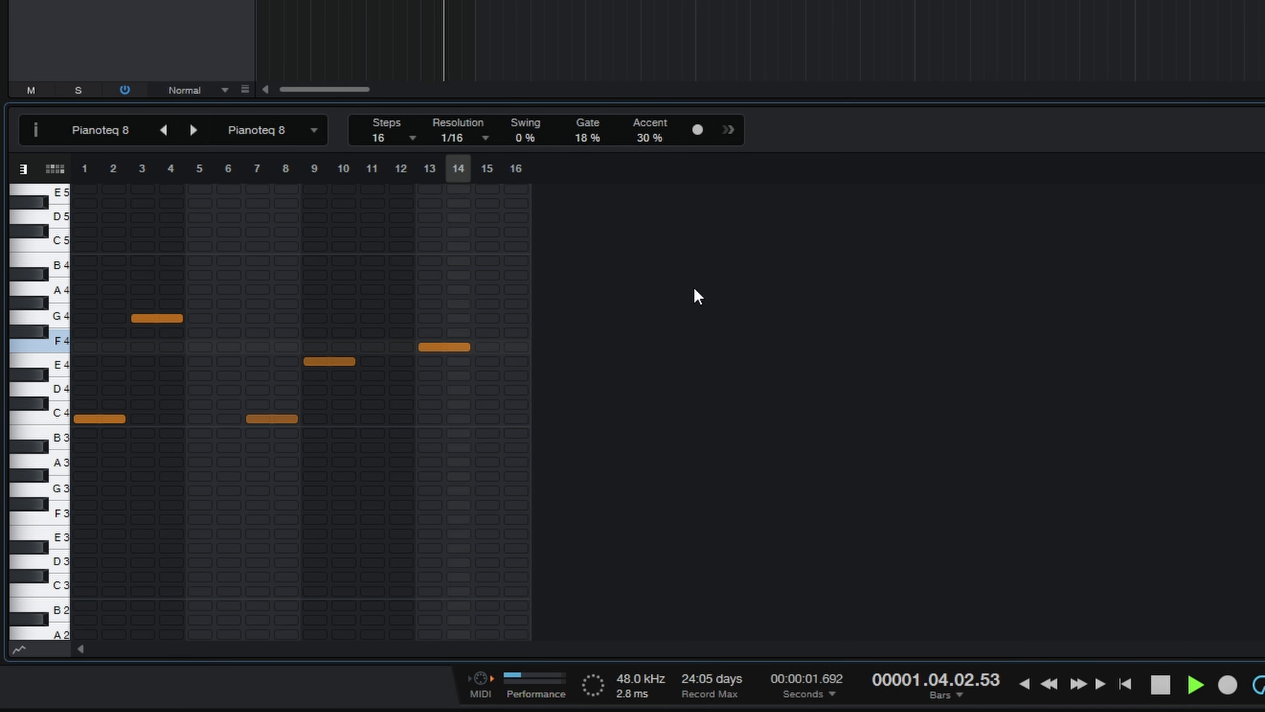
{"action": "key", "text": "space"}
Step: Set the piano pattern's gate to 200%, play it back, and lengthen the G4 note that starts on step 3
{"action": "left_click_drag", "start_coordinate": [588, 133], "coordinate": [590, 30]}
{"action": "key", "text": "space"}
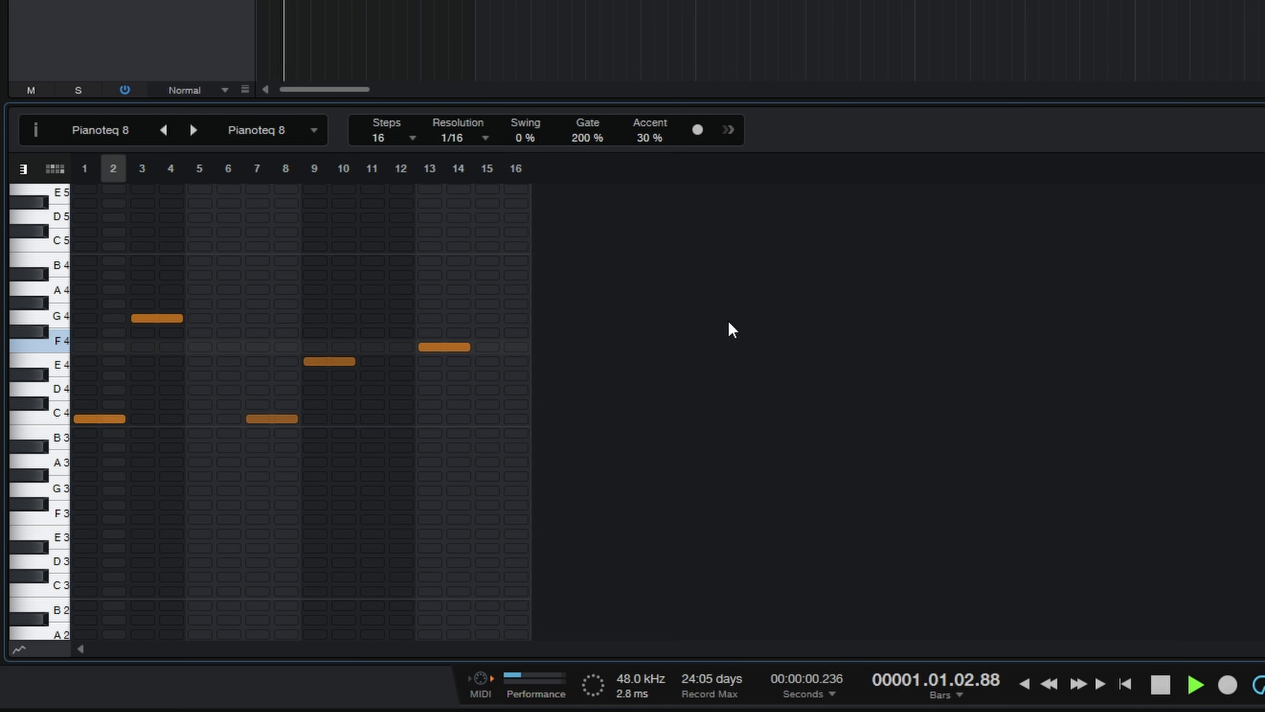
{"action": "key", "text": "space"}
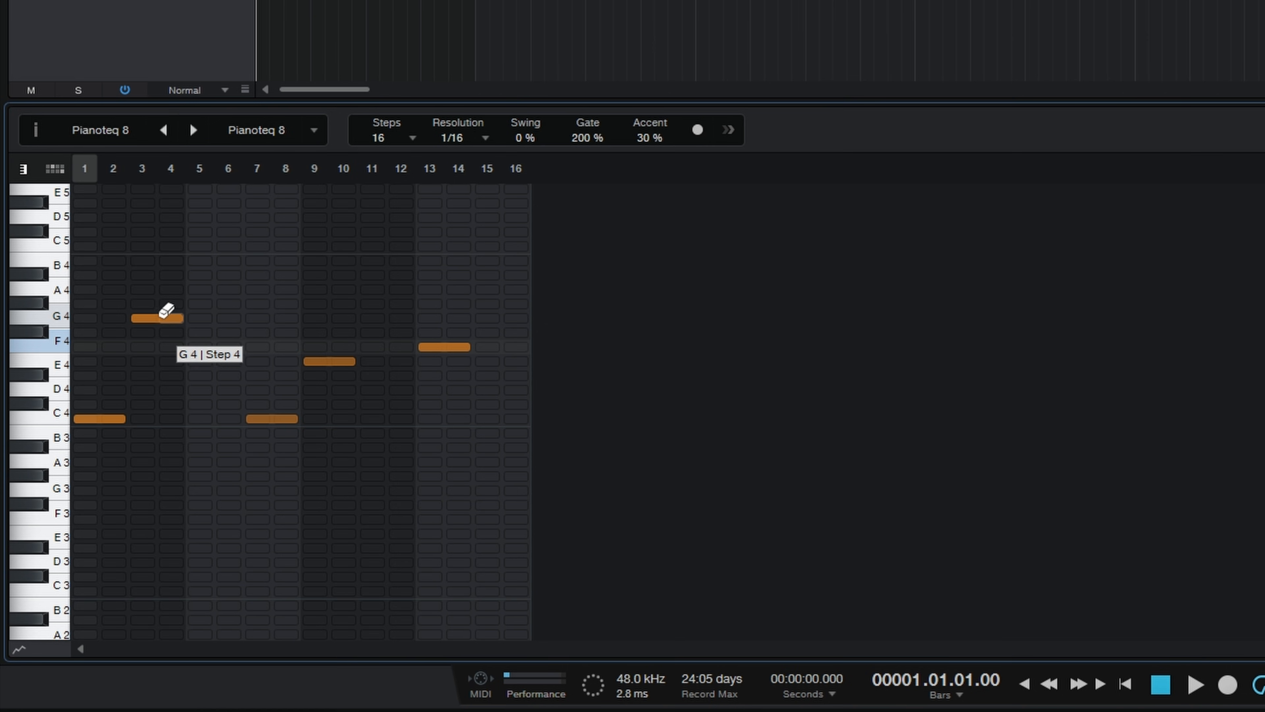
{"action": "left_click_drag", "start_coordinate": [185, 320], "coordinate": [294, 318]}
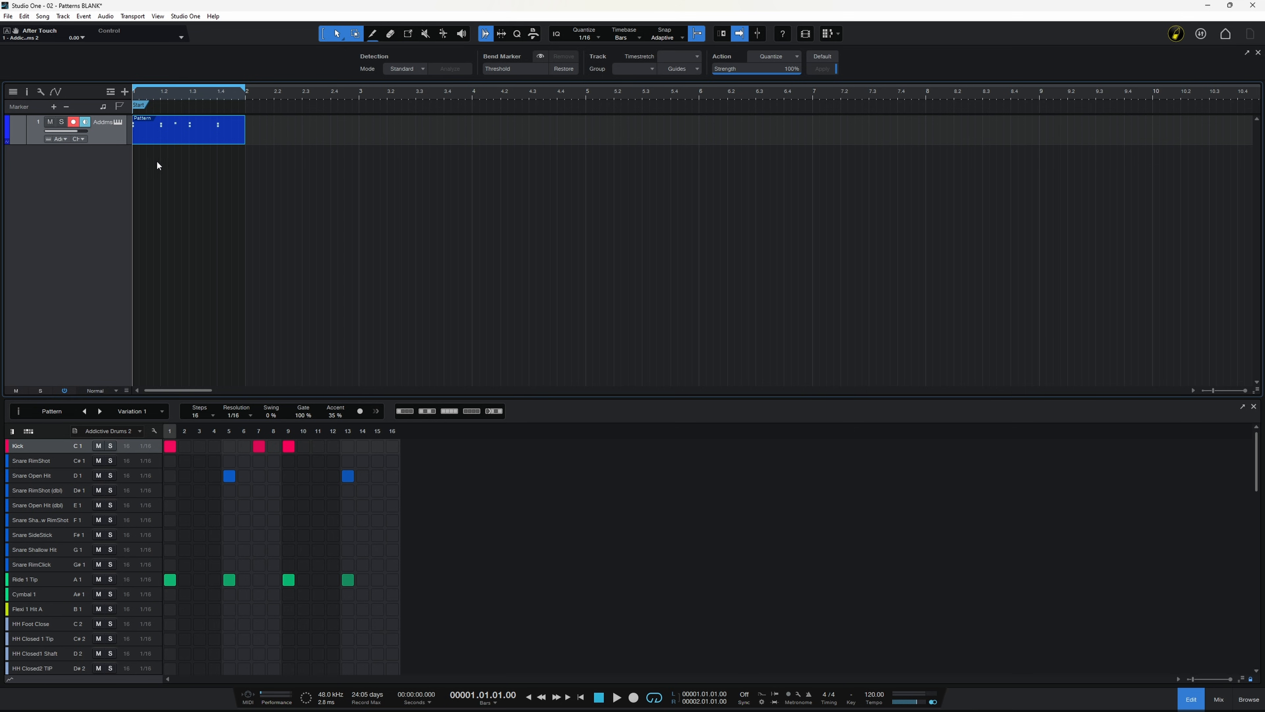
Step: Extend the drum pattern event in the arrangement to bar 10 and set the loop range to its length
{"action": "left_click_drag", "start_coordinate": [243, 132], "coordinate": [1155, 129]}
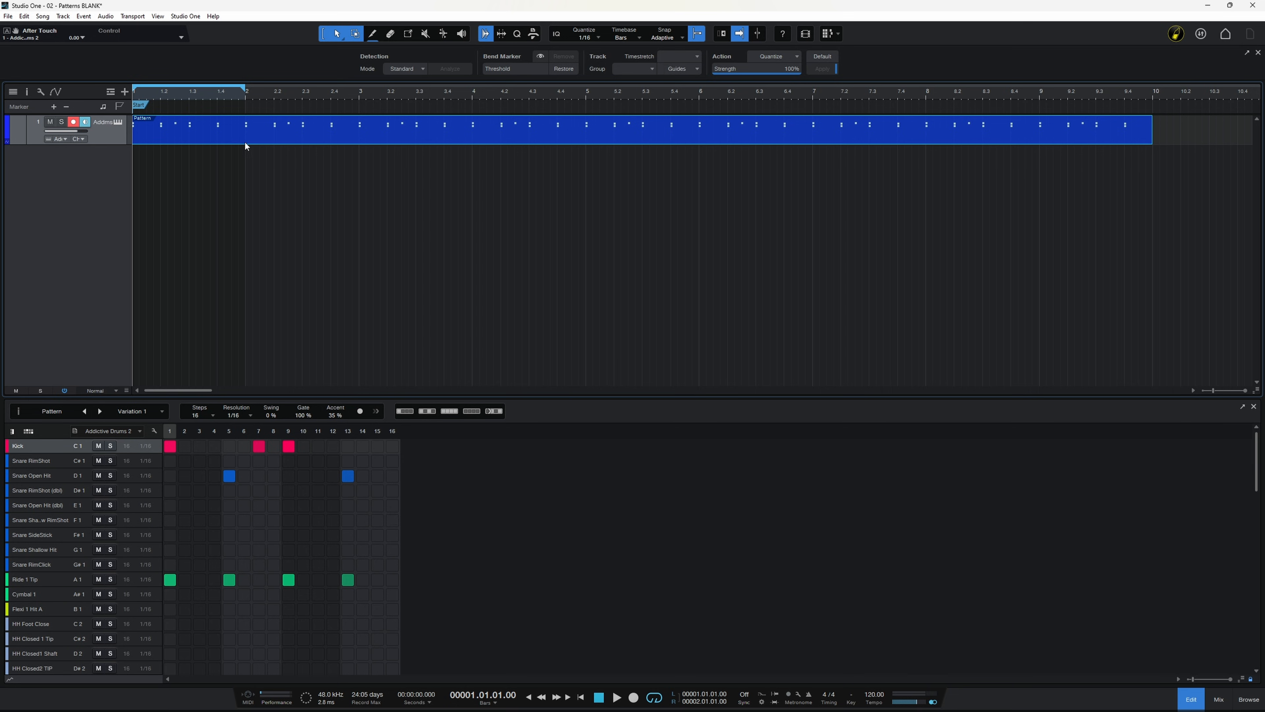
{"action": "key", "text": "p"}
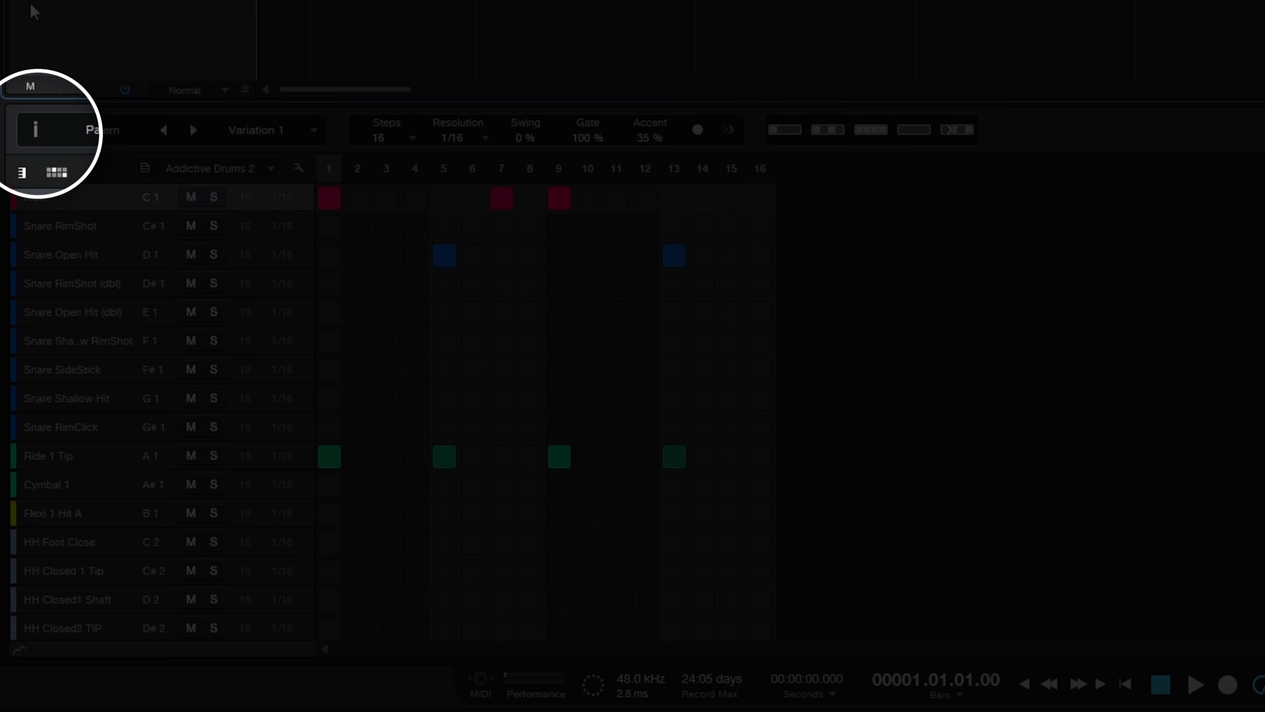
Step: Show the pattern's variations list and rename the first variation as Verse
{"action": "left_click", "coordinate": [38, 133]}
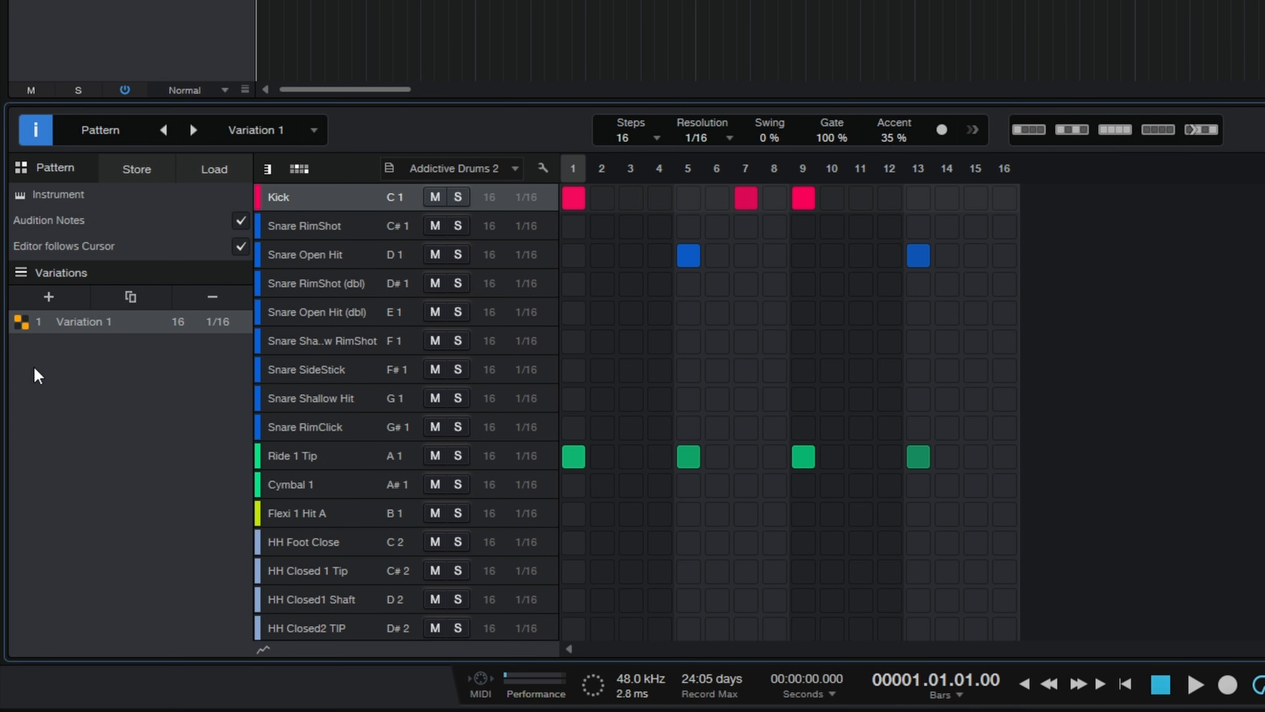
{"action": "double_click", "coordinate": [89, 323]}
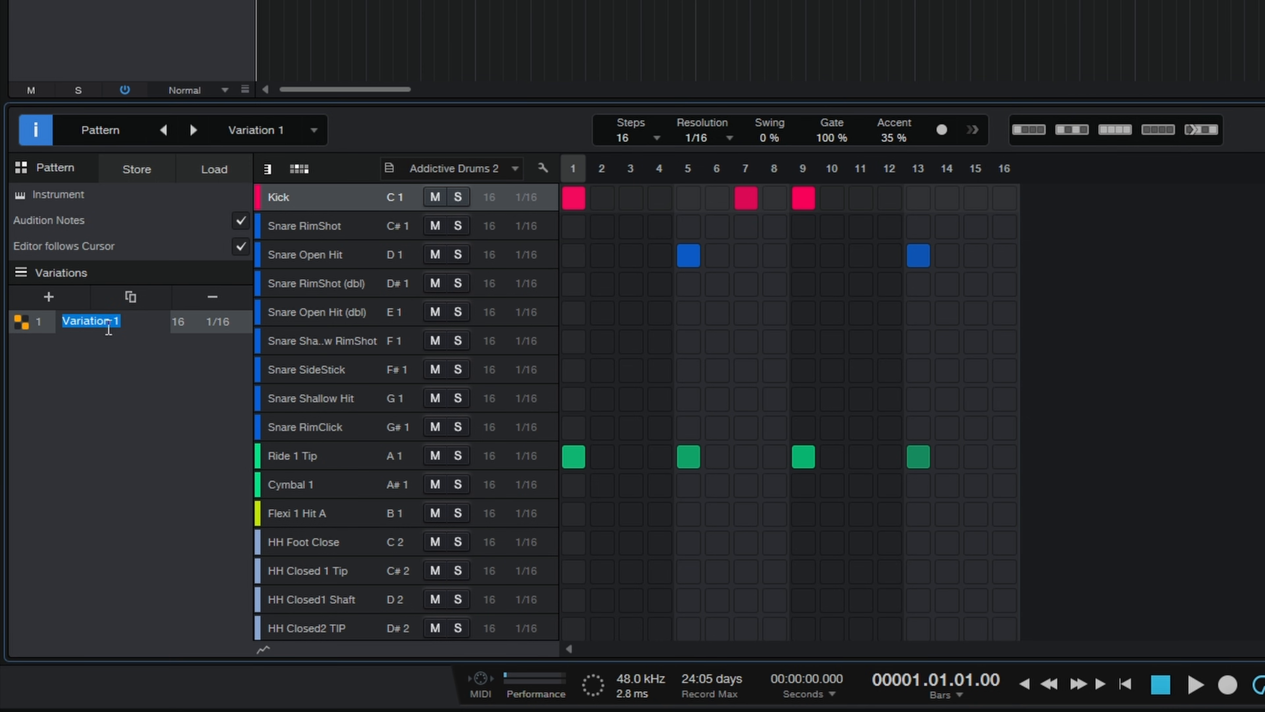
{"action": "type", "text": "Verse"}
{"action": "key", "text": "Return"}
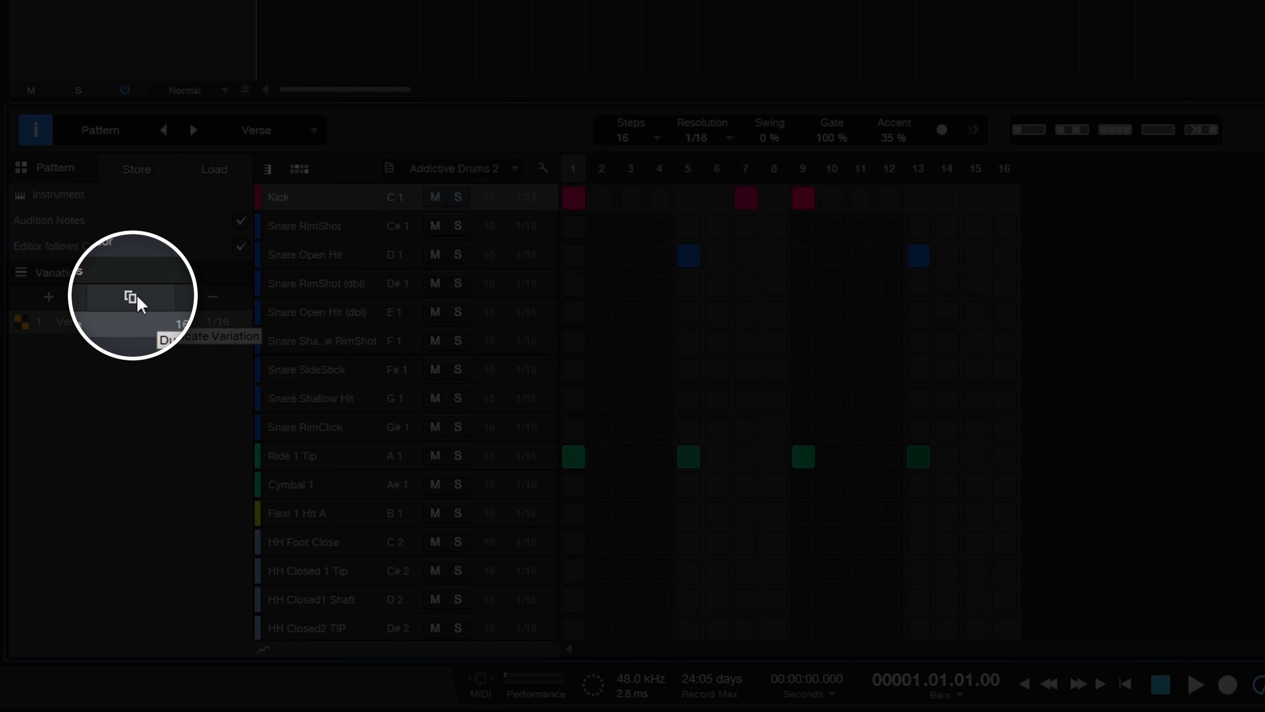
Step: Duplicate the Verse variation under the name Chorus and add a Cymbal 1 hit on its step 1
{"action": "left_click", "coordinate": [131, 297]}
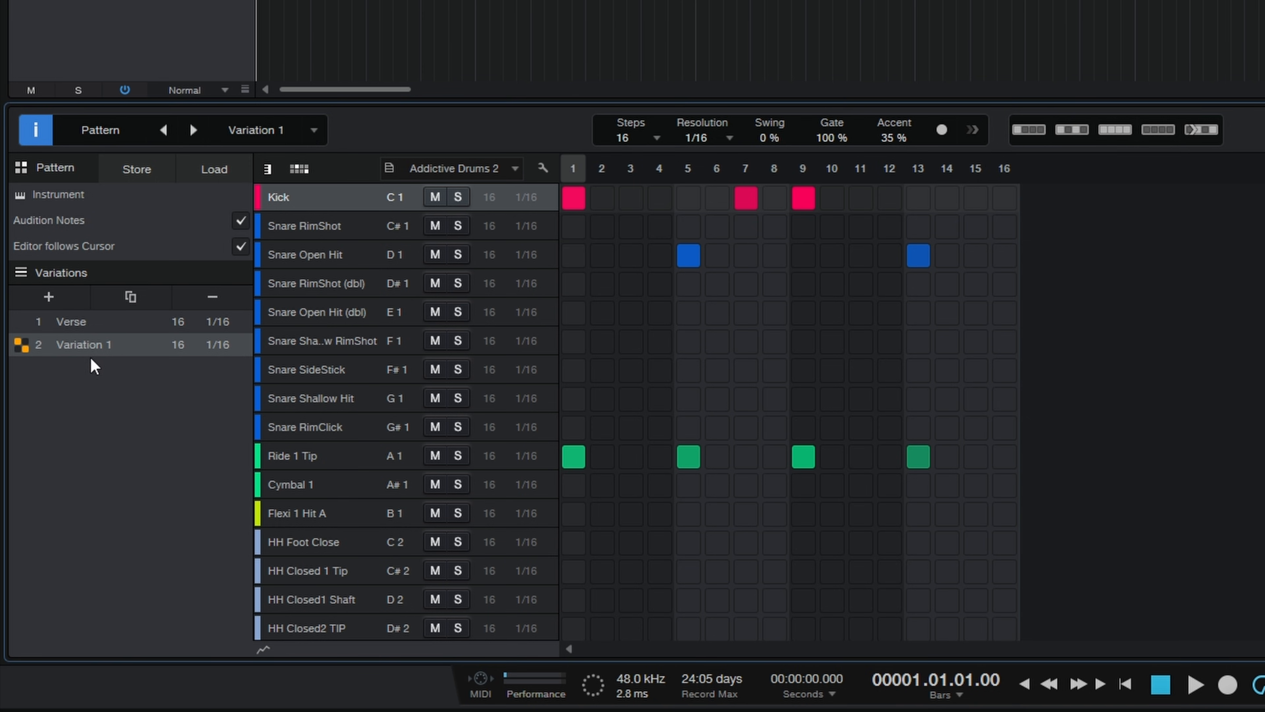
{"action": "double_click", "coordinate": [92, 344]}
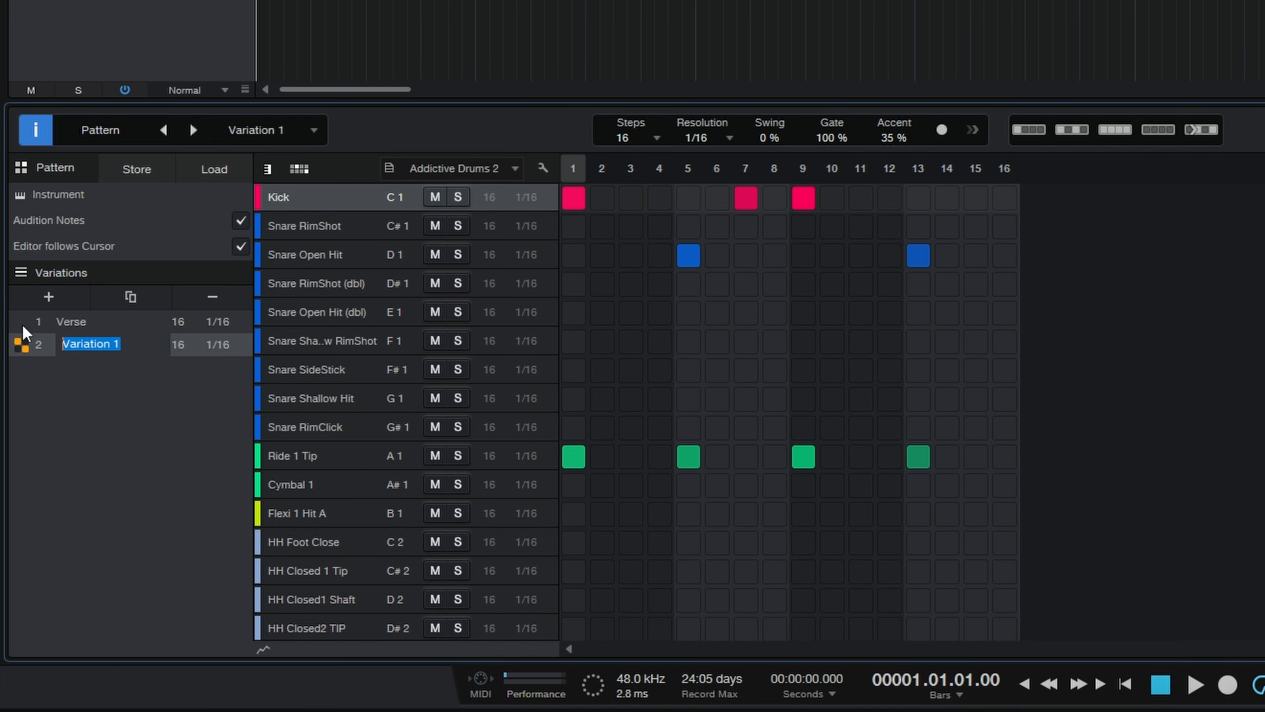
{"action": "type", "text": "Chor"}
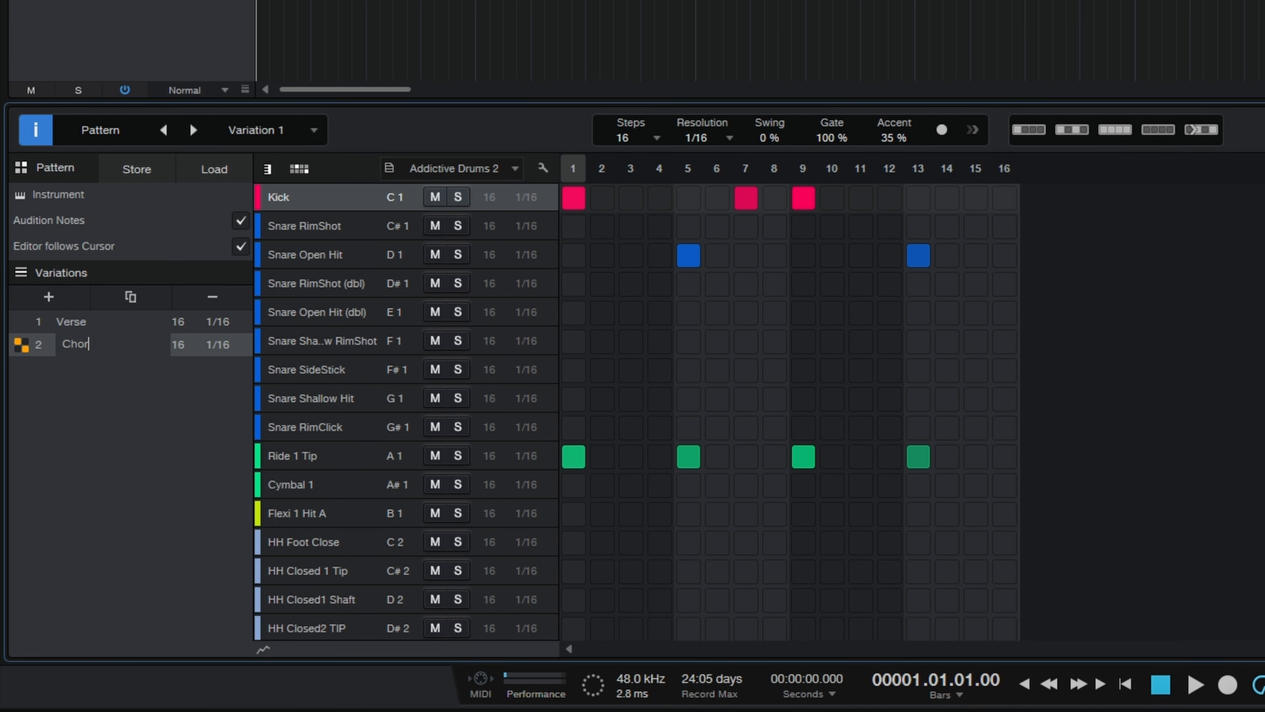
{"action": "type", "text": "us"}
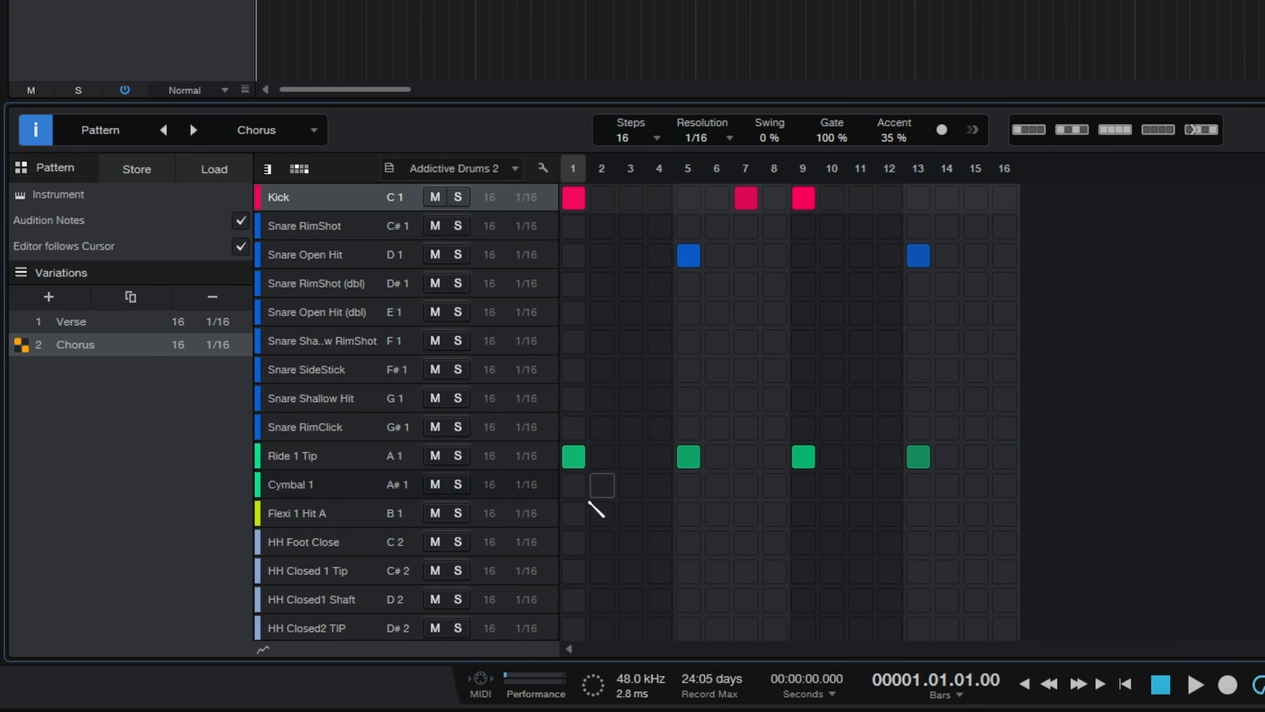
{"action": "left_click", "coordinate": [575, 486]}
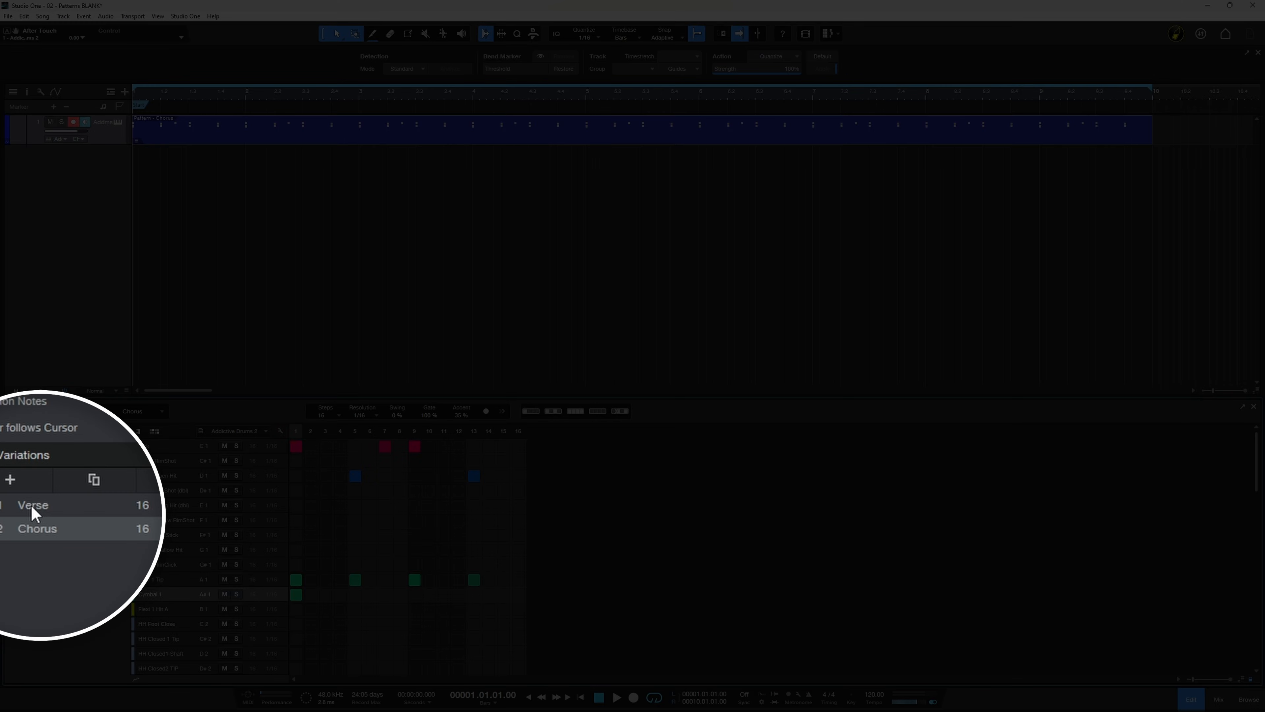
Step: Switch the drum pattern event to the Verse variation and split the event at bar 5
{"action": "left_click", "coordinate": [37, 510]}
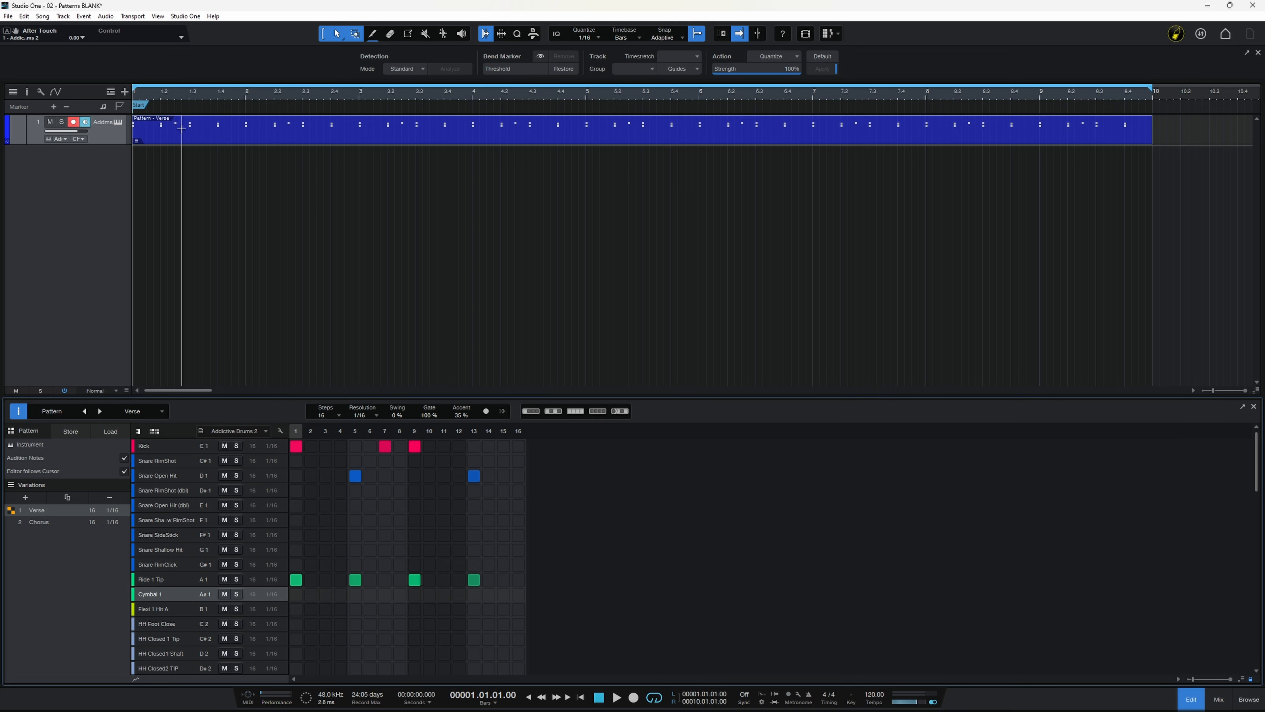
{"action": "left_click", "coordinate": [373, 35]}
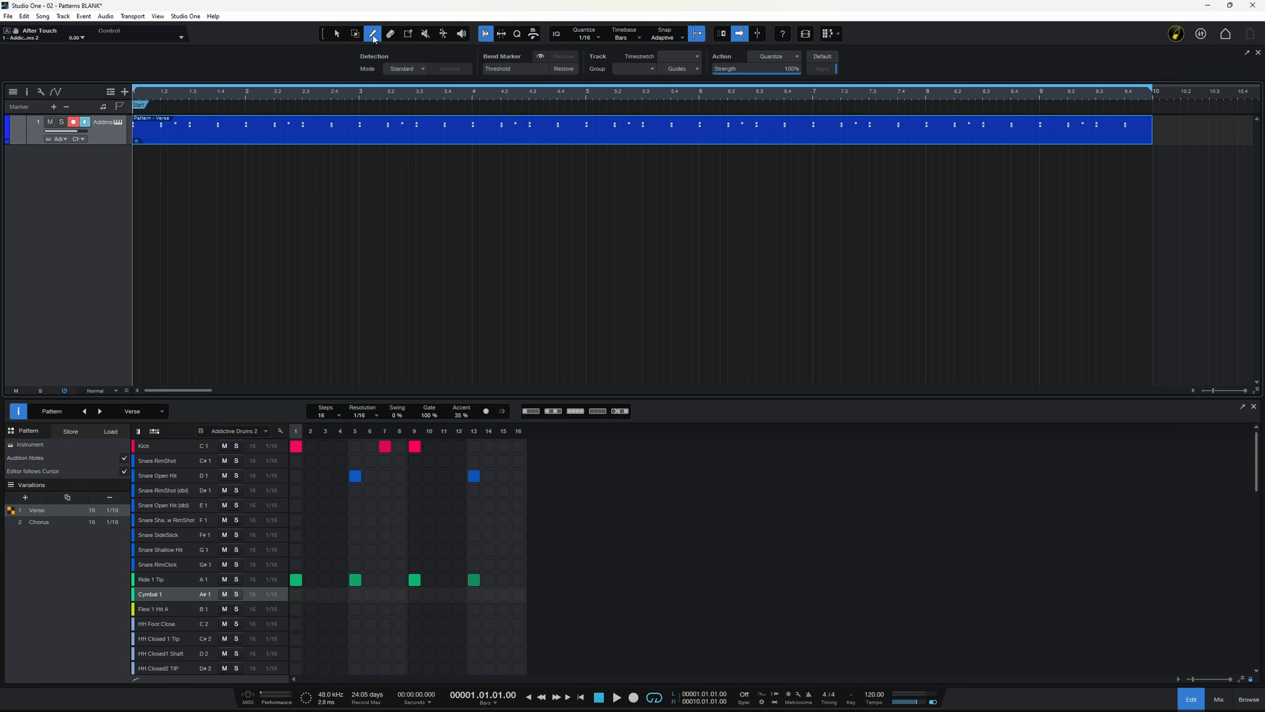
{"action": "left_click", "coordinate": [587, 125]}
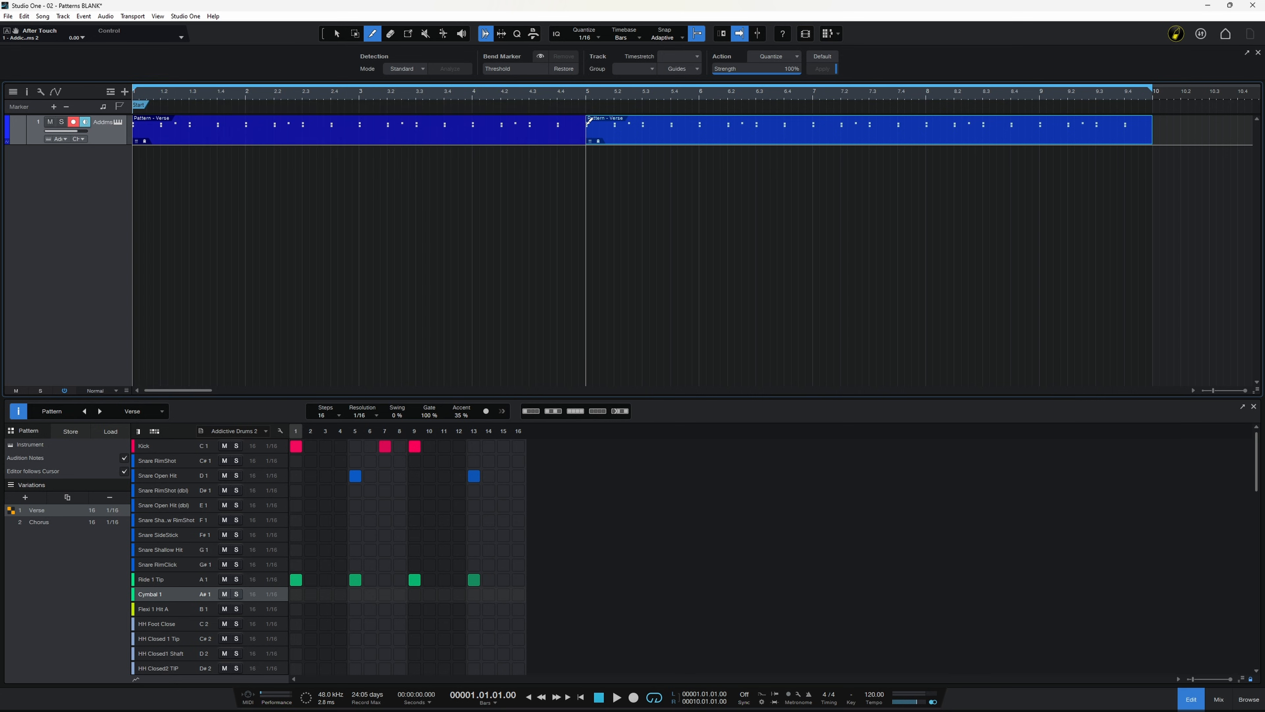
{"action": "key", "text": "1"}
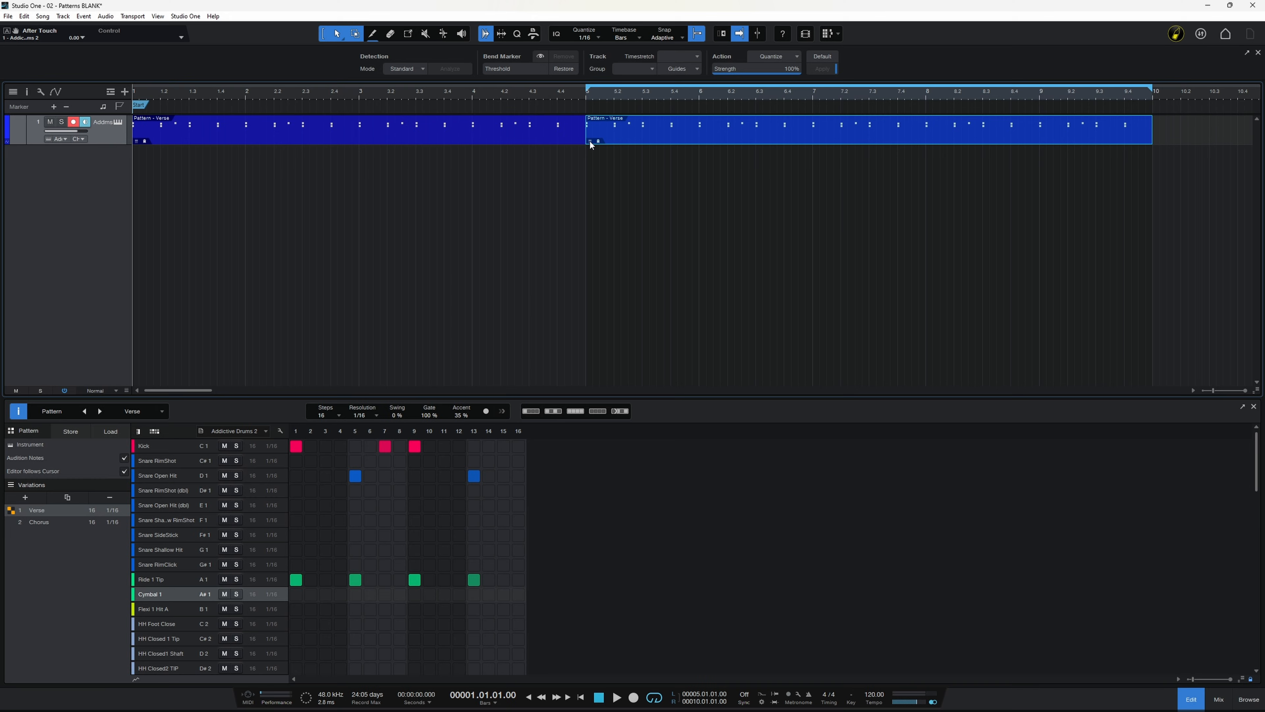
Step: Assign the Chorus variation to the drum pattern event that runs from bar 5 to bar 10
{"action": "left_click", "coordinate": [590, 141]}
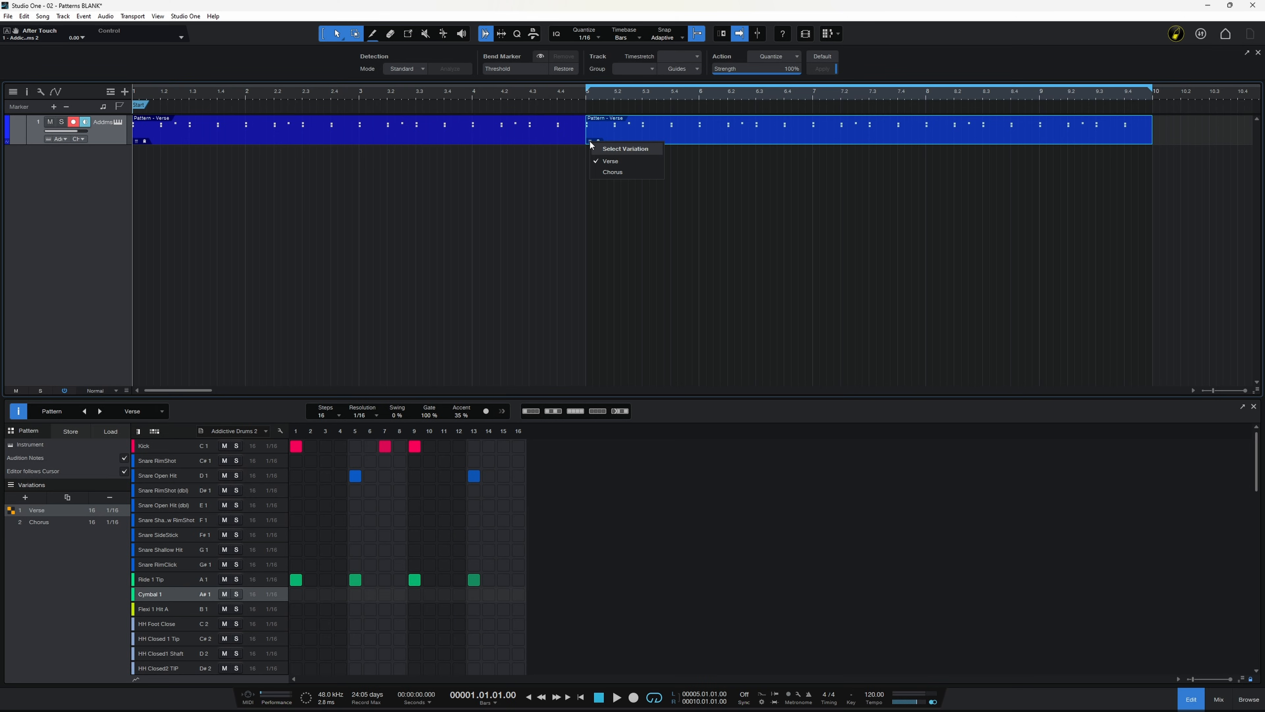
{"action": "left_click", "coordinate": [612, 173]}
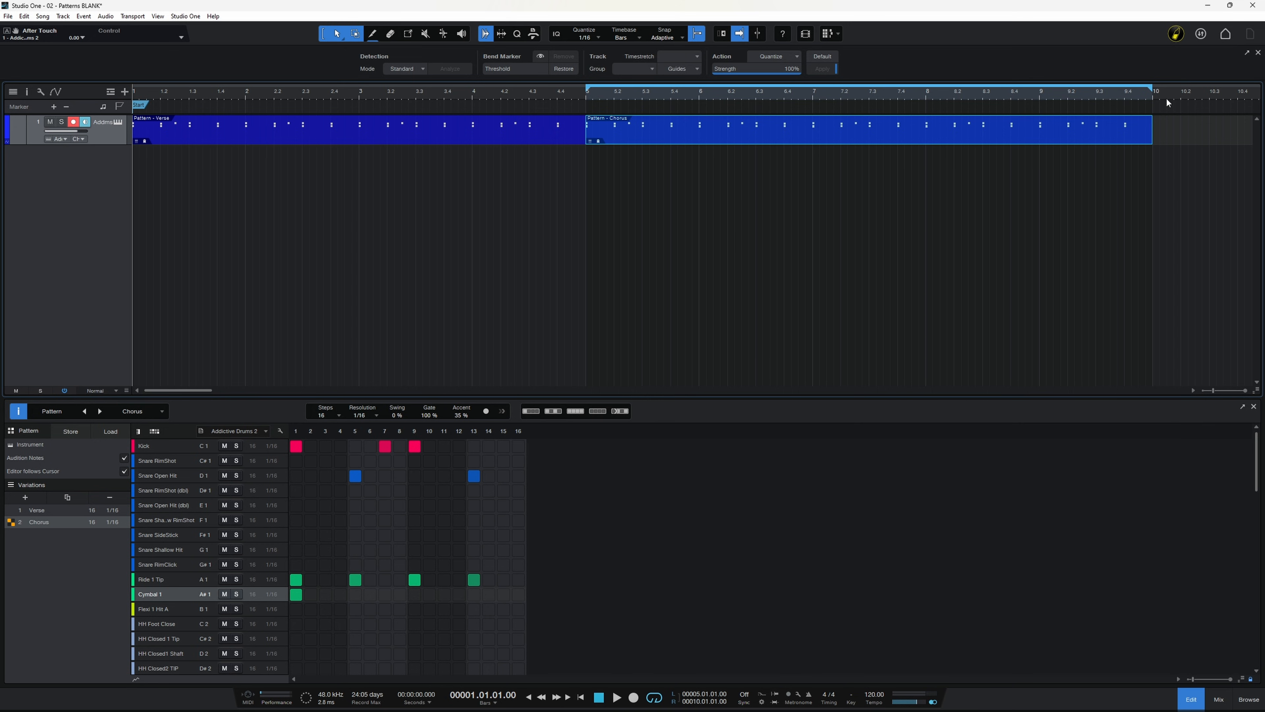
{"action": "mouse_move", "coordinate": [1151, 138]}
{"action": "left_mouse_down"}
{"action": "mouse_move", "coordinate": [1250, 139]}
{"action": "mouse_move", "coordinate": [1156, 138]}
{"action": "left_mouse_up"}
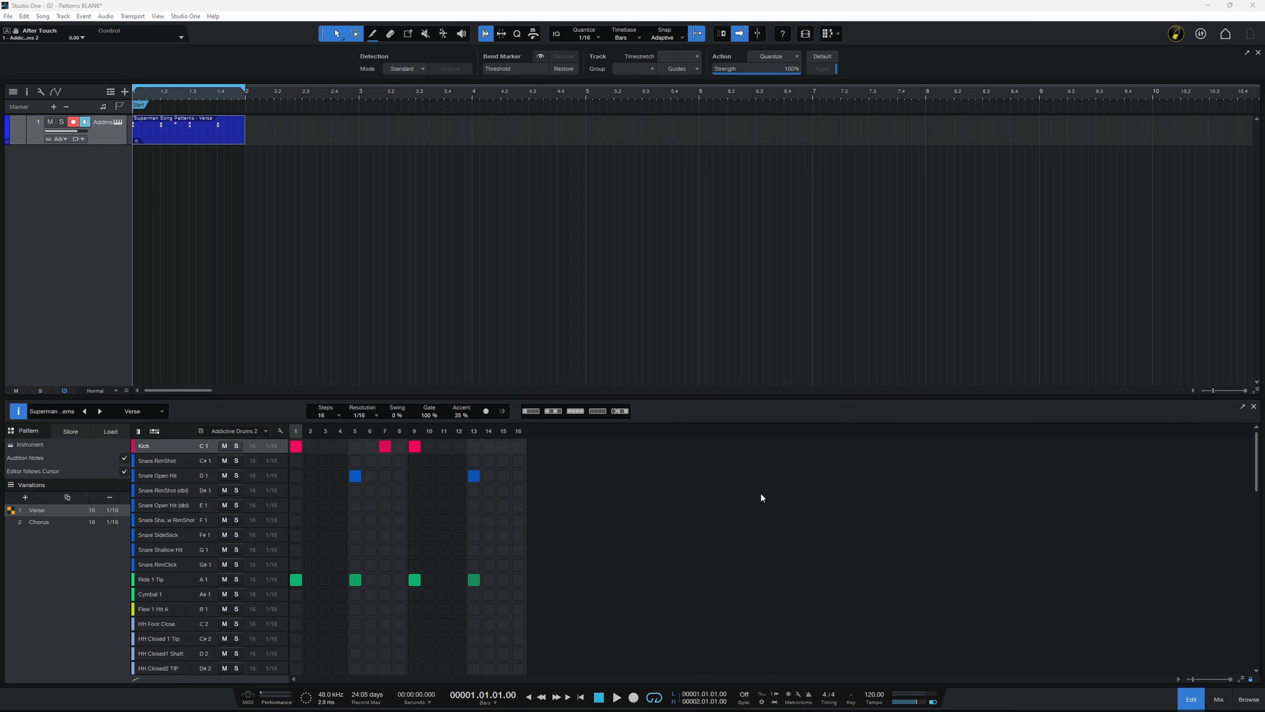
Step: Open the dialog for storing the pattern as a preset and close it without saving
{"action": "left_click", "coordinate": [70, 431]}
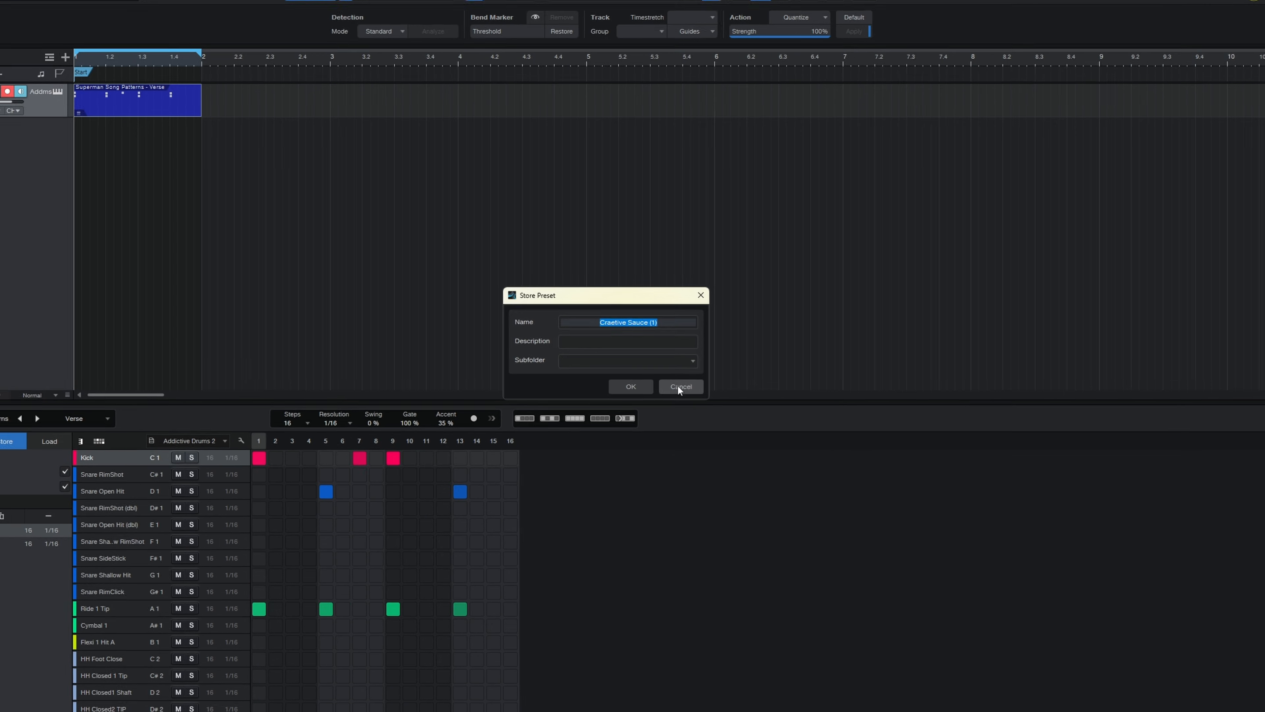
{"action": "left_click", "coordinate": [679, 386]}
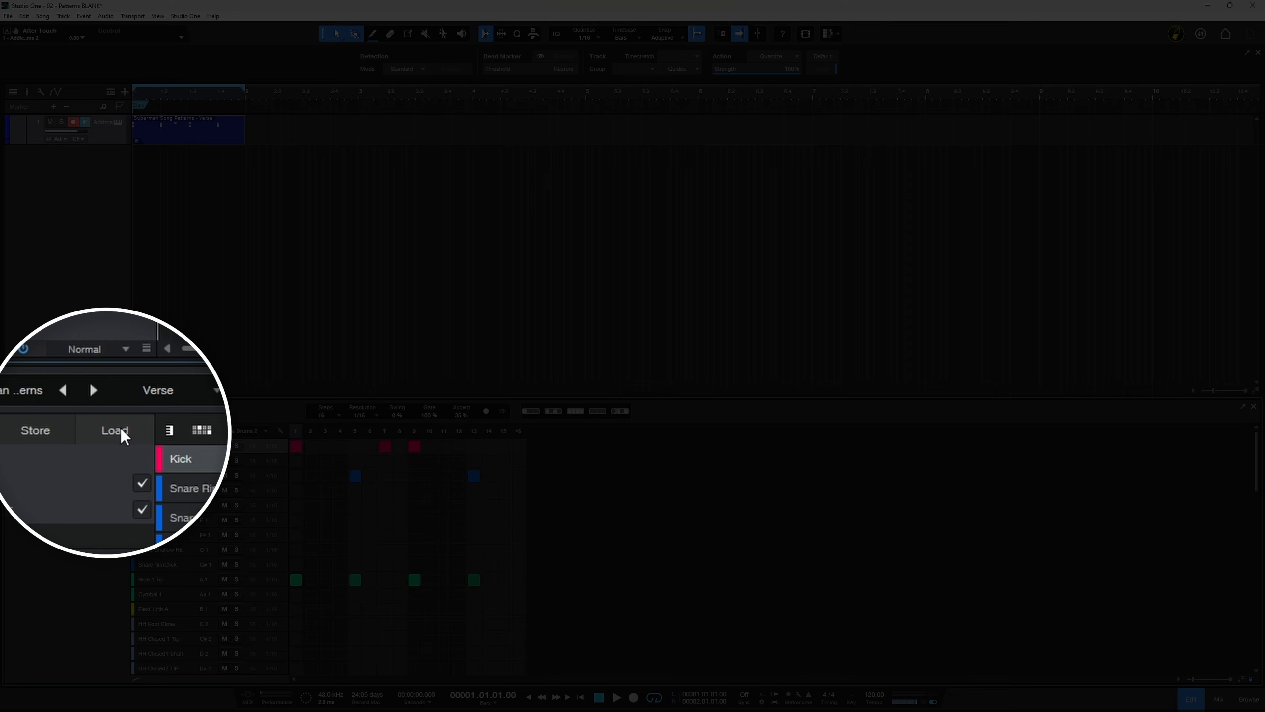
Step: Load the stored Drums pattern preset into the drum pattern event
{"action": "left_click", "coordinate": [115, 430]}
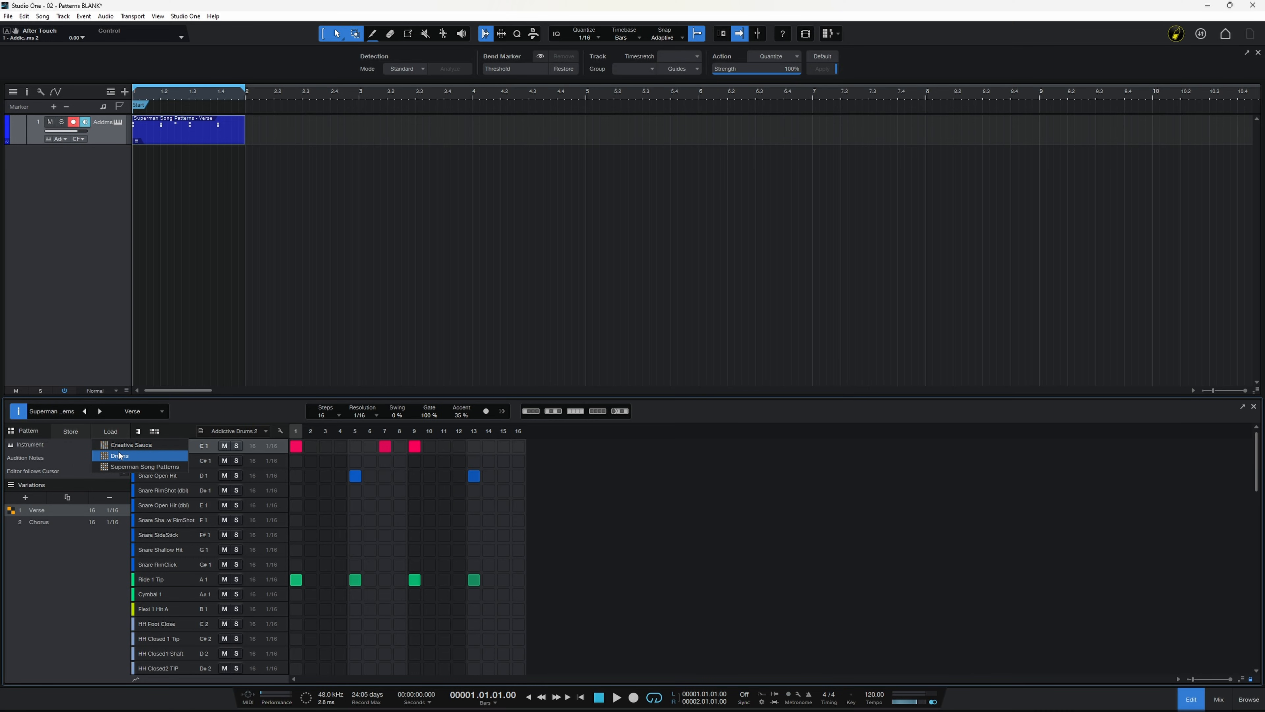
{"action": "left_click", "coordinate": [123, 459]}
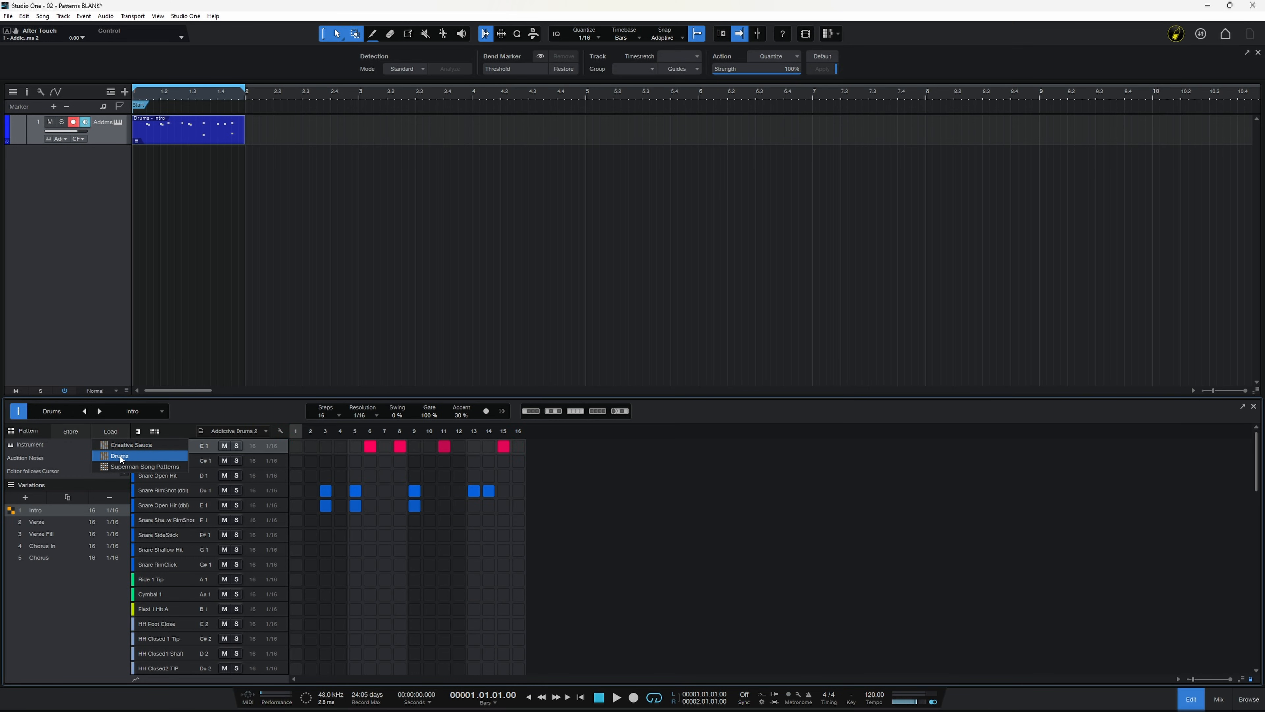
{"action": "left_click", "coordinate": [50, 588]}
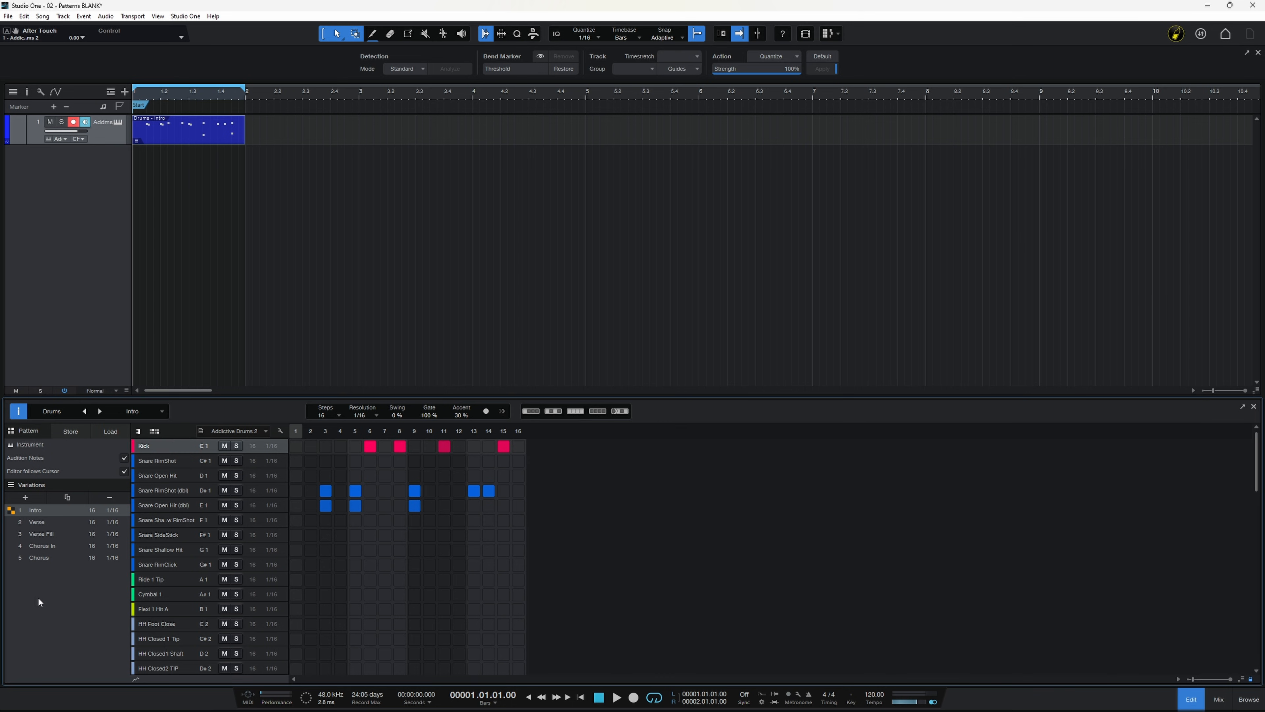